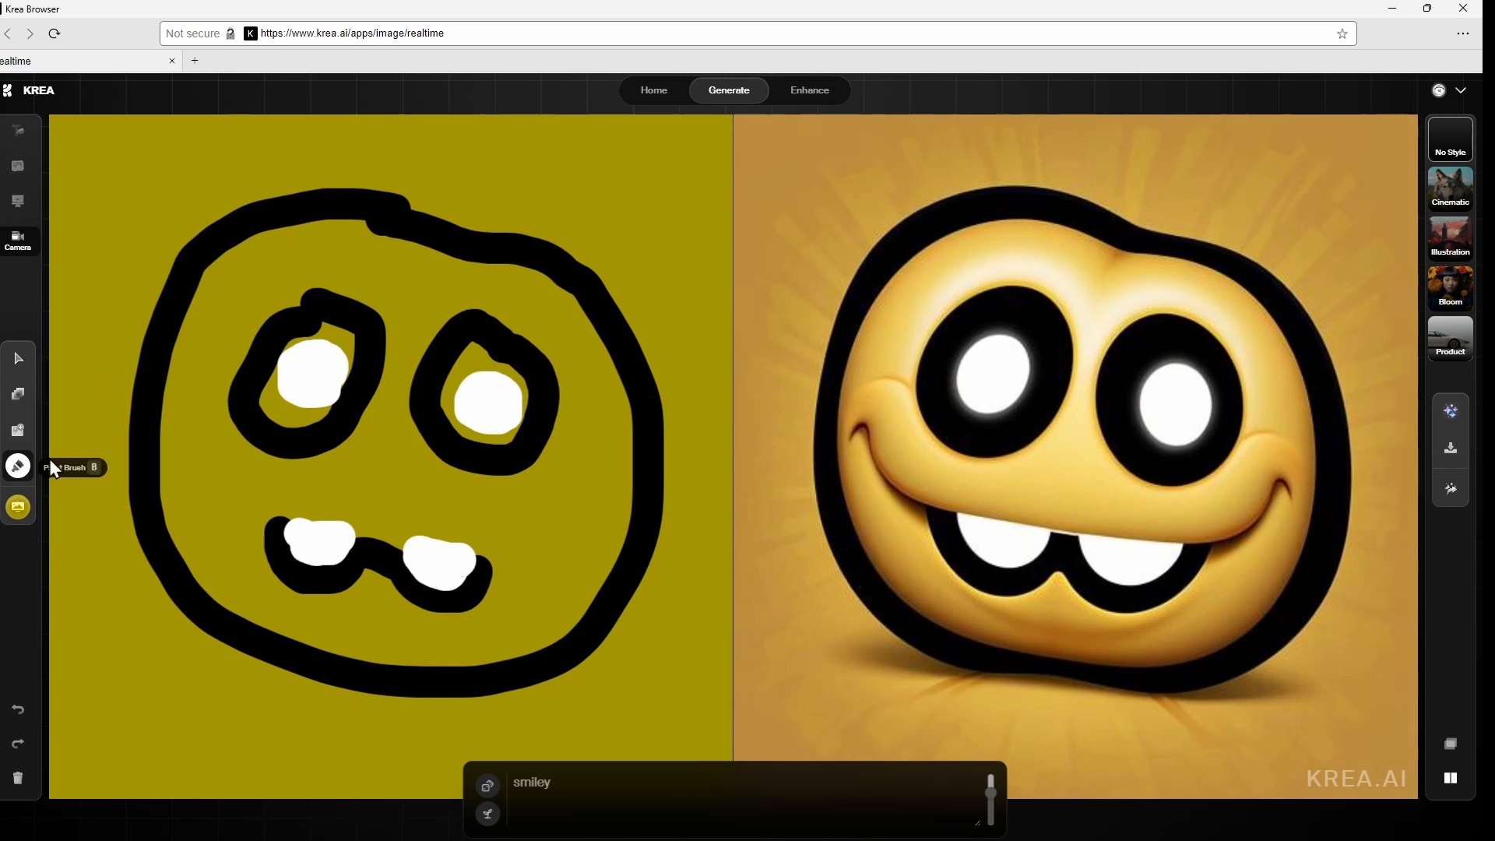
Paint wavy white hair strokes down both sides of the smiley's head
mouse_move(212, 188)
mouse_down()
mouse_move(160, 190)
mouse_move(141, 343)
mouse_move(153, 422)
mouse_up()
mouse_move(660, 454)
mouse_down()
mouse_move(685, 413)
mouse_move(670, 273)
mouse_move(637, 202)
mouse_up()
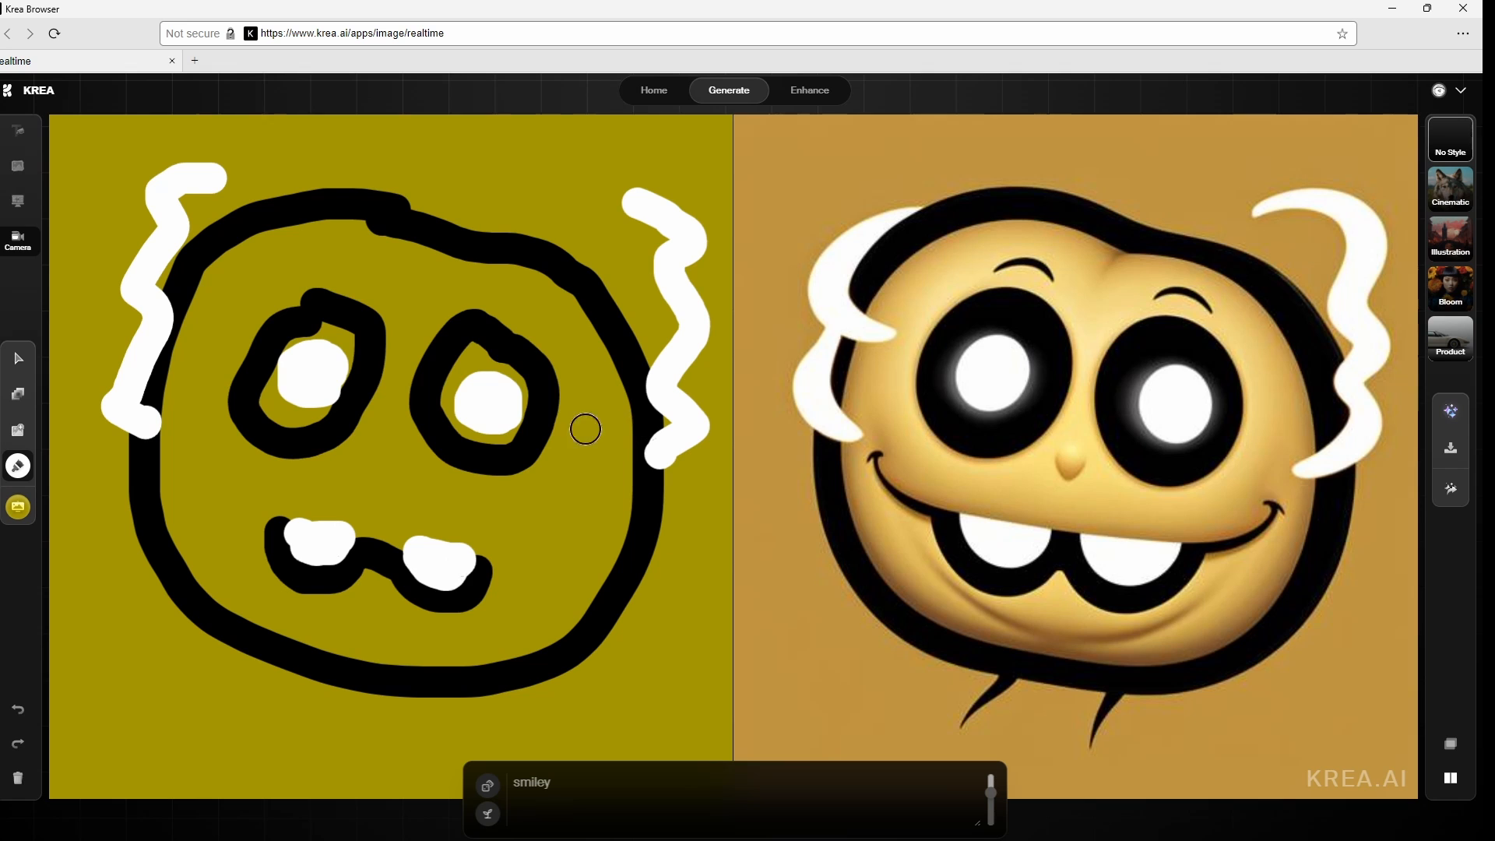
click(18, 507)
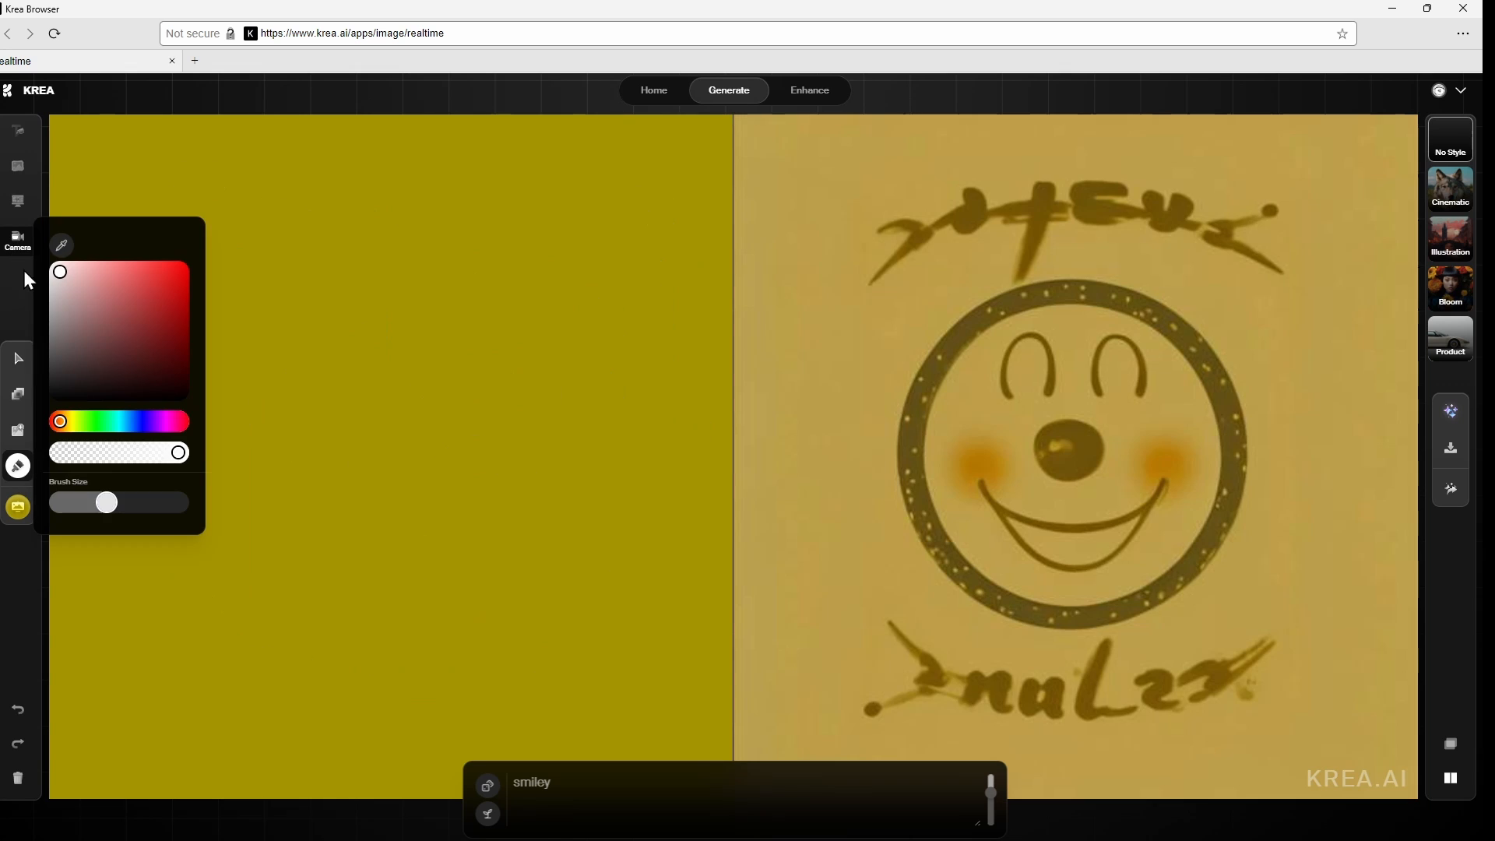
Add the camera feed to the empty canvas, and enlarge and reposition it to cover the whole canvas
click(20, 250)
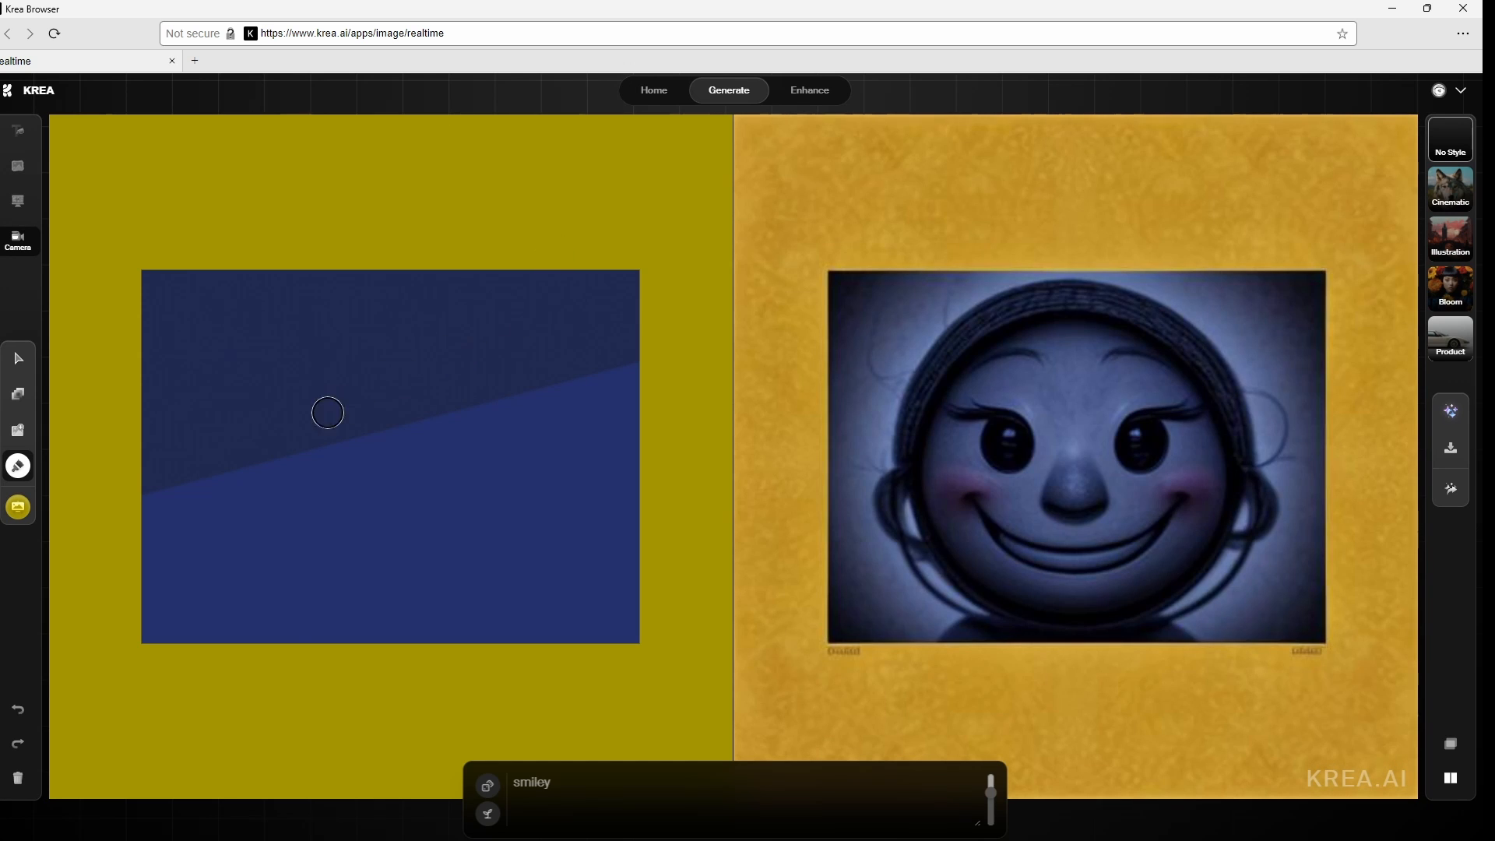
click(18, 358)
drag(141, 270, 114, 122)
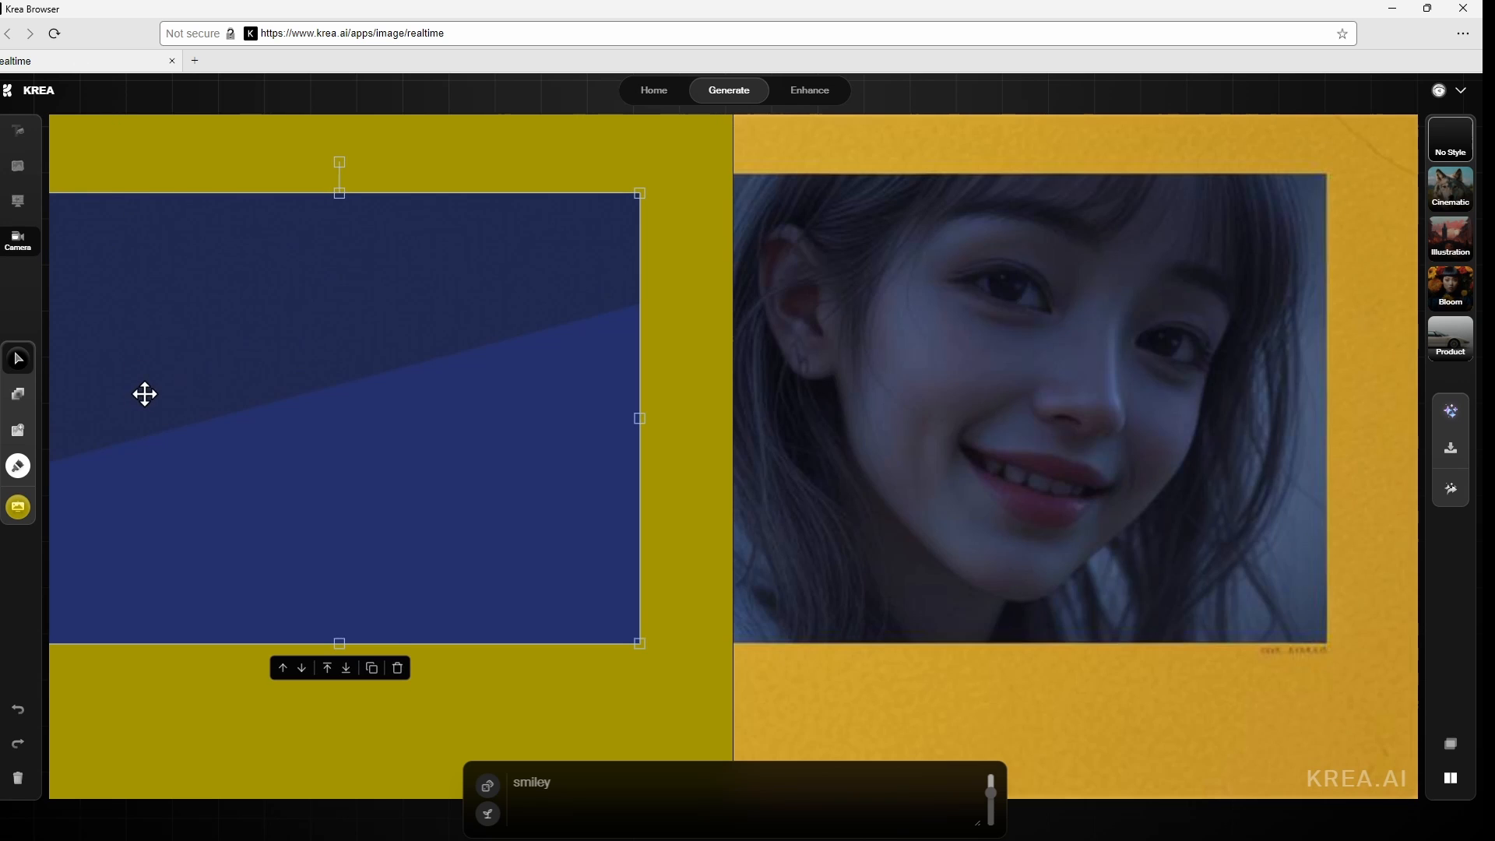
drag(145, 394, 127, 300)
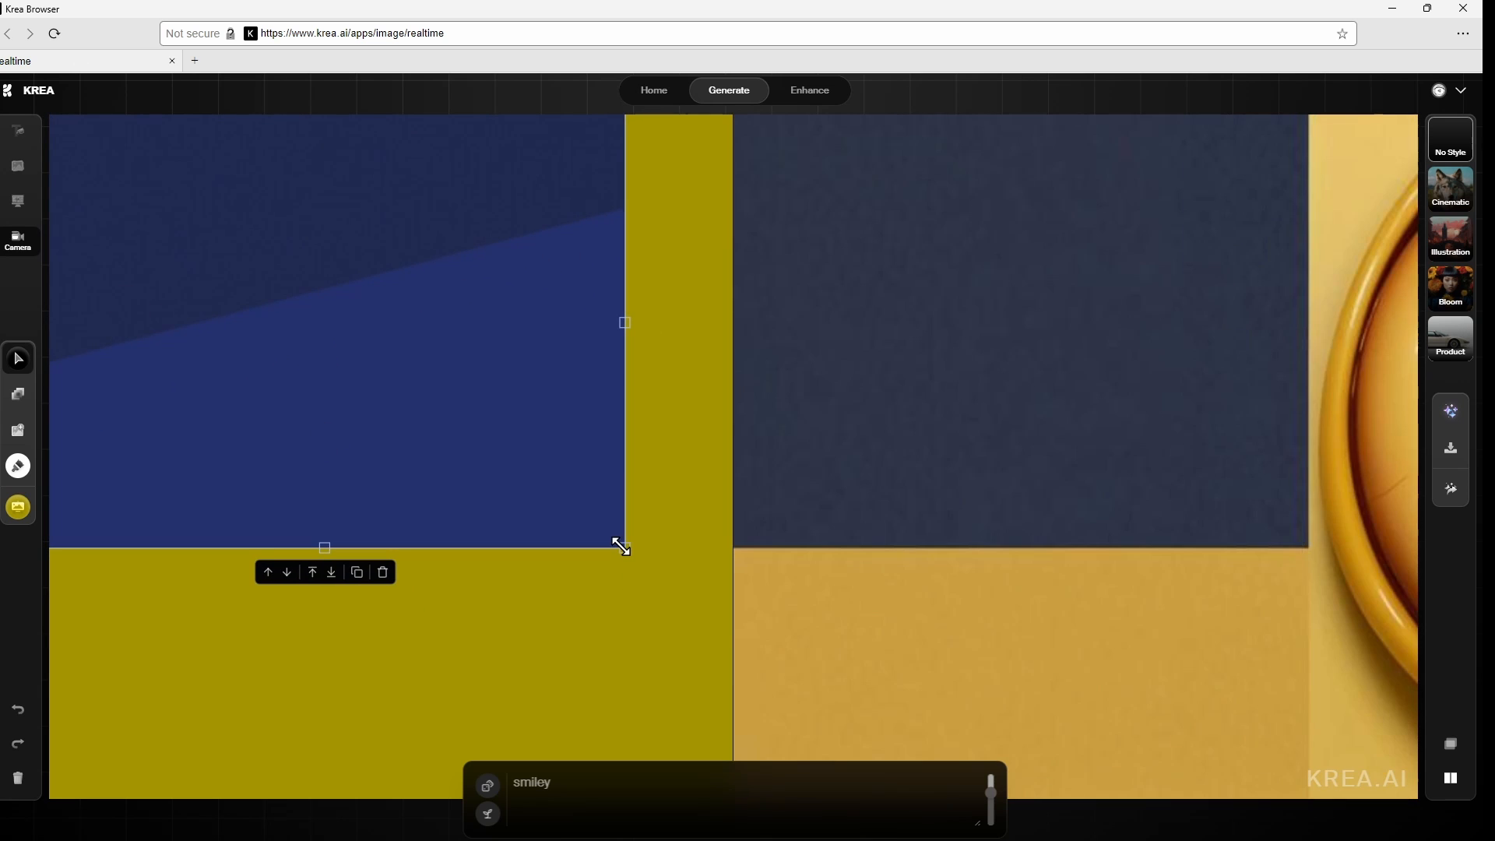
drag(621, 548, 856, 833)
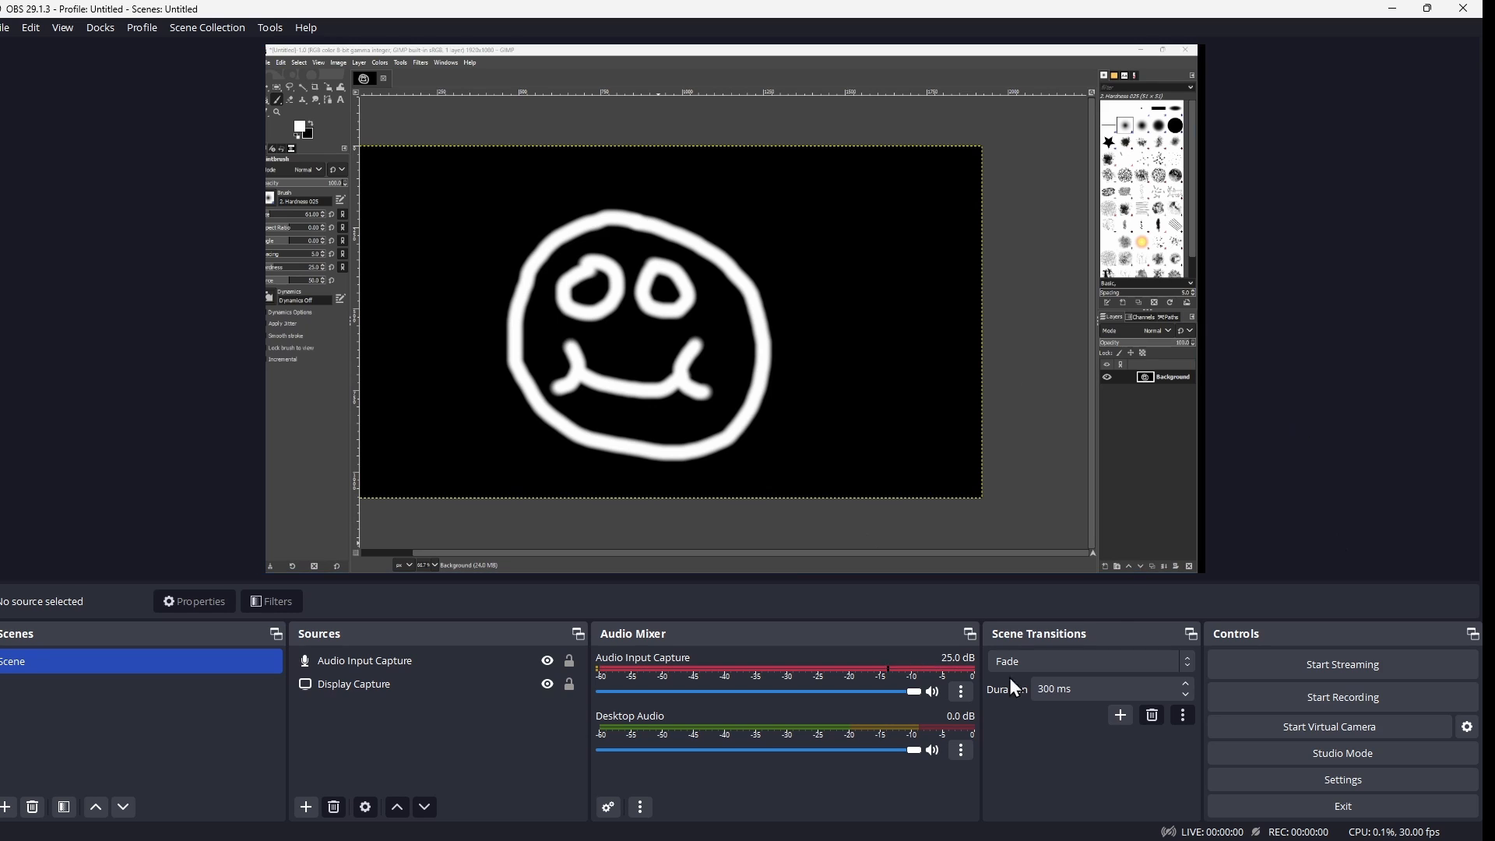
Start the OBS virtual camera, return to Krea and shift the live camera feed slightly on the canvas
click(1315, 732)
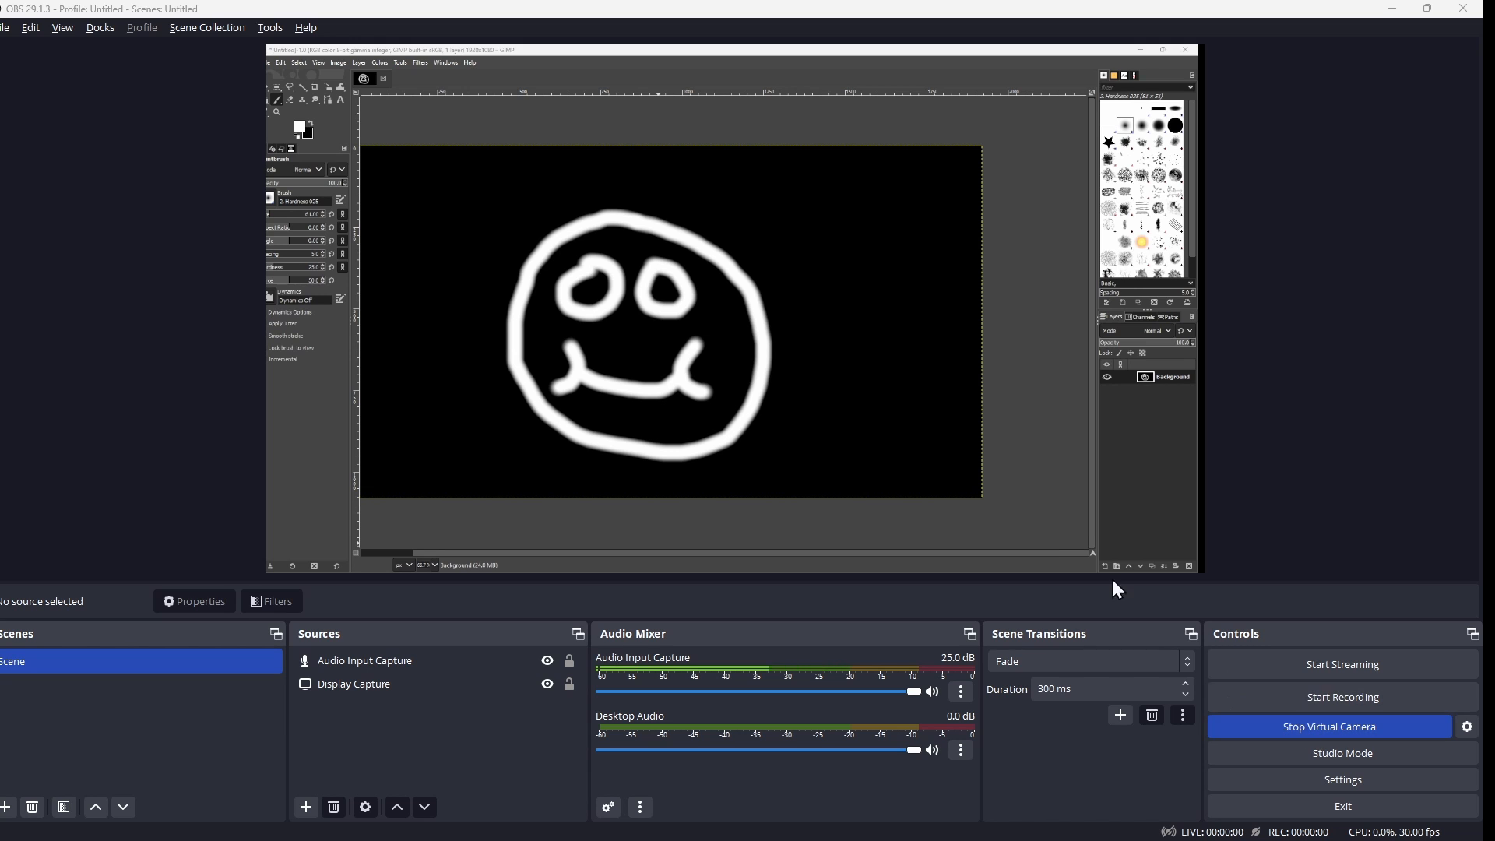
key(alt+Tab)
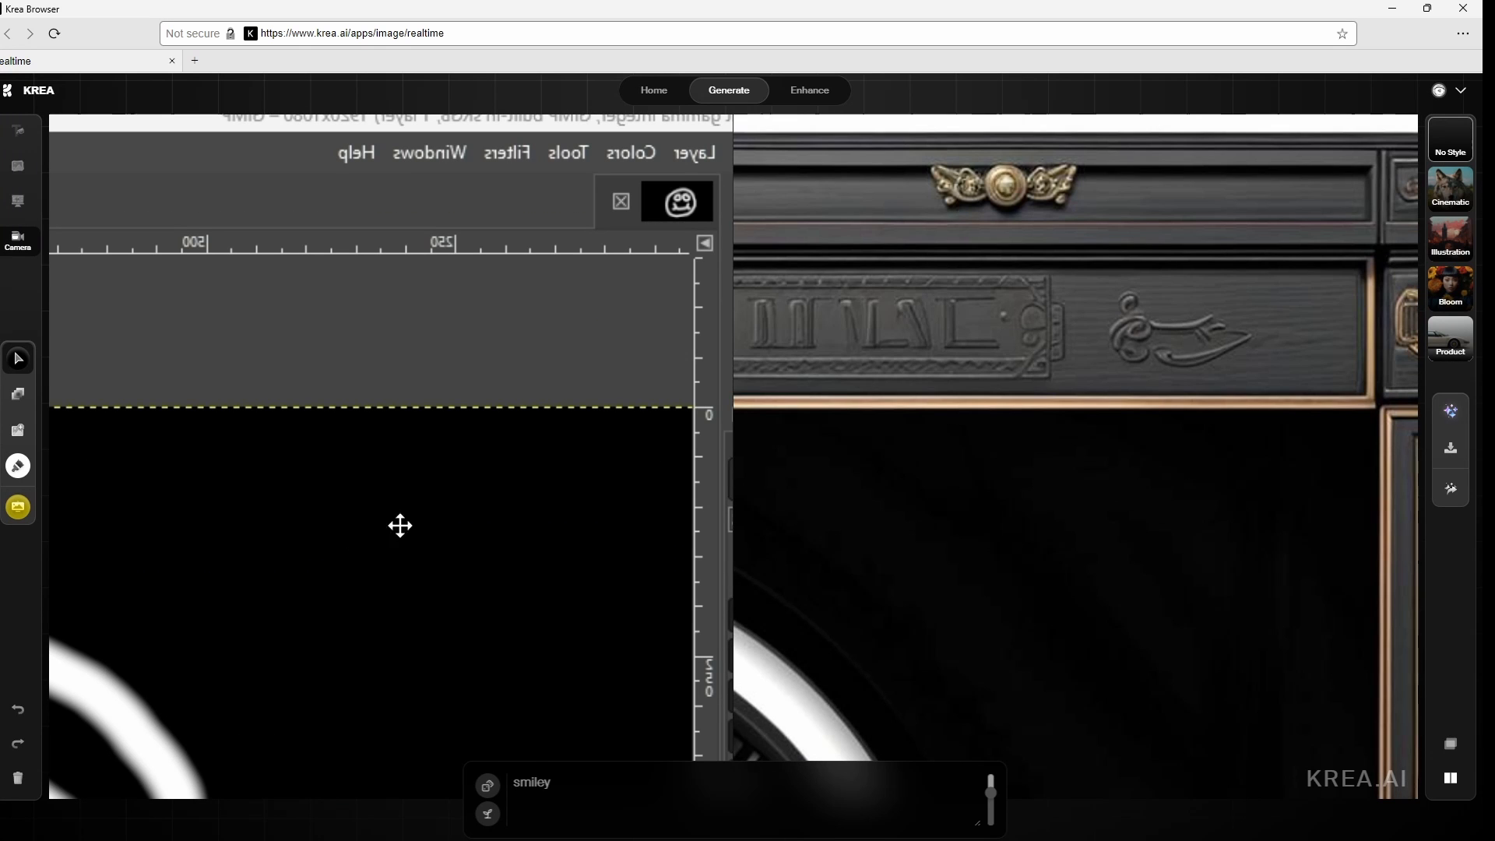
mouse_move(401, 525)
mouse_down()
mouse_move(438, 514)
mouse_move(373, 528)
mouse_move(423, 522)
mouse_move(420, 560)
mouse_move(366, 544)
mouse_move(387, 514)
mouse_move(411, 555)
mouse_move(383, 544)
mouse_up()
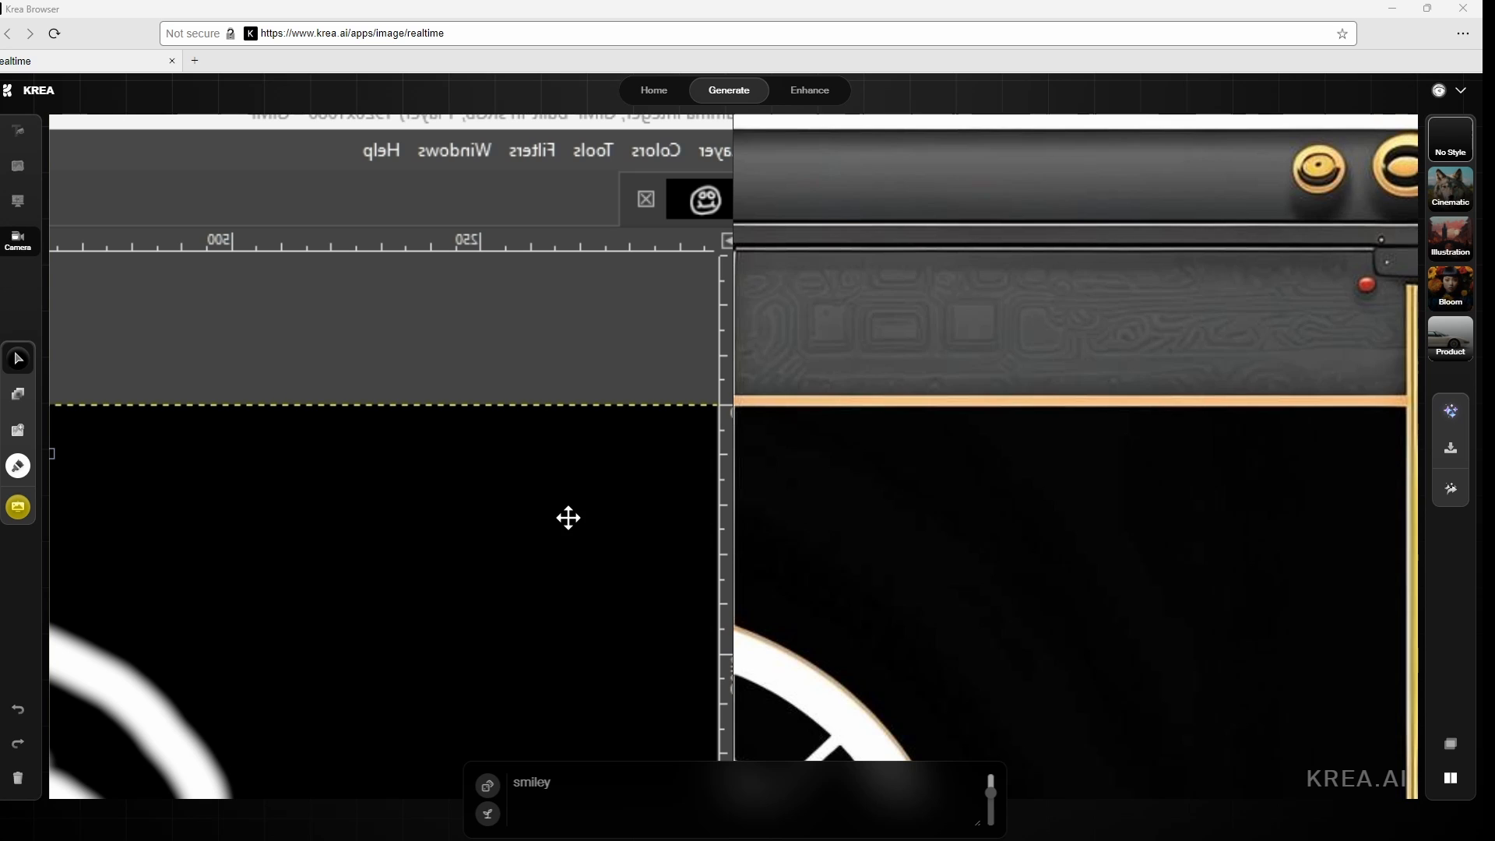
Switch to OBS, enlarge the Display Capture source around the smiley drawing, and check the framing in Krea
key(alt+Tab)
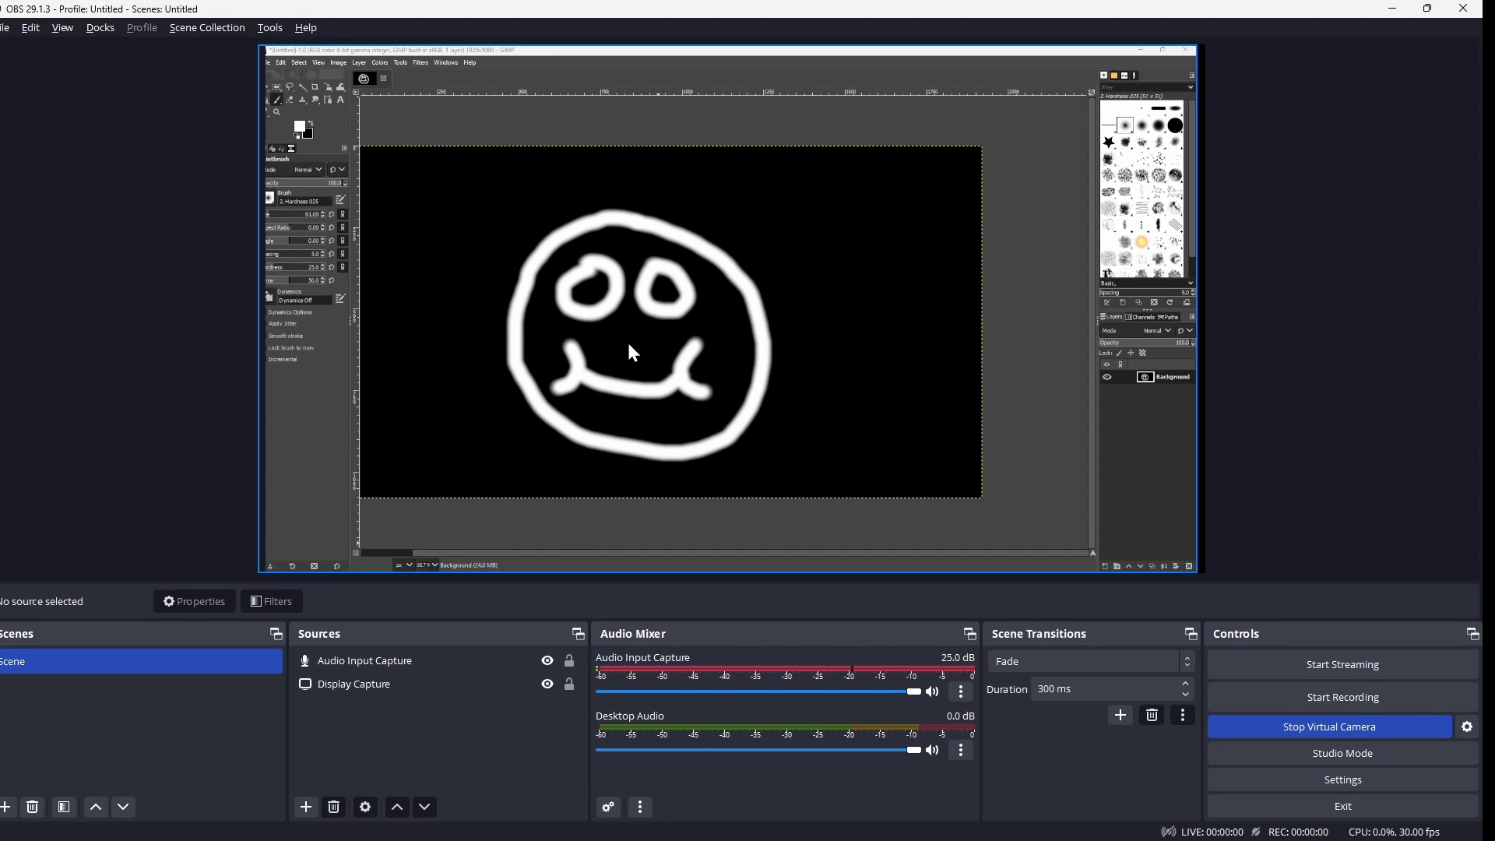
drag(633, 342, 532, 230)
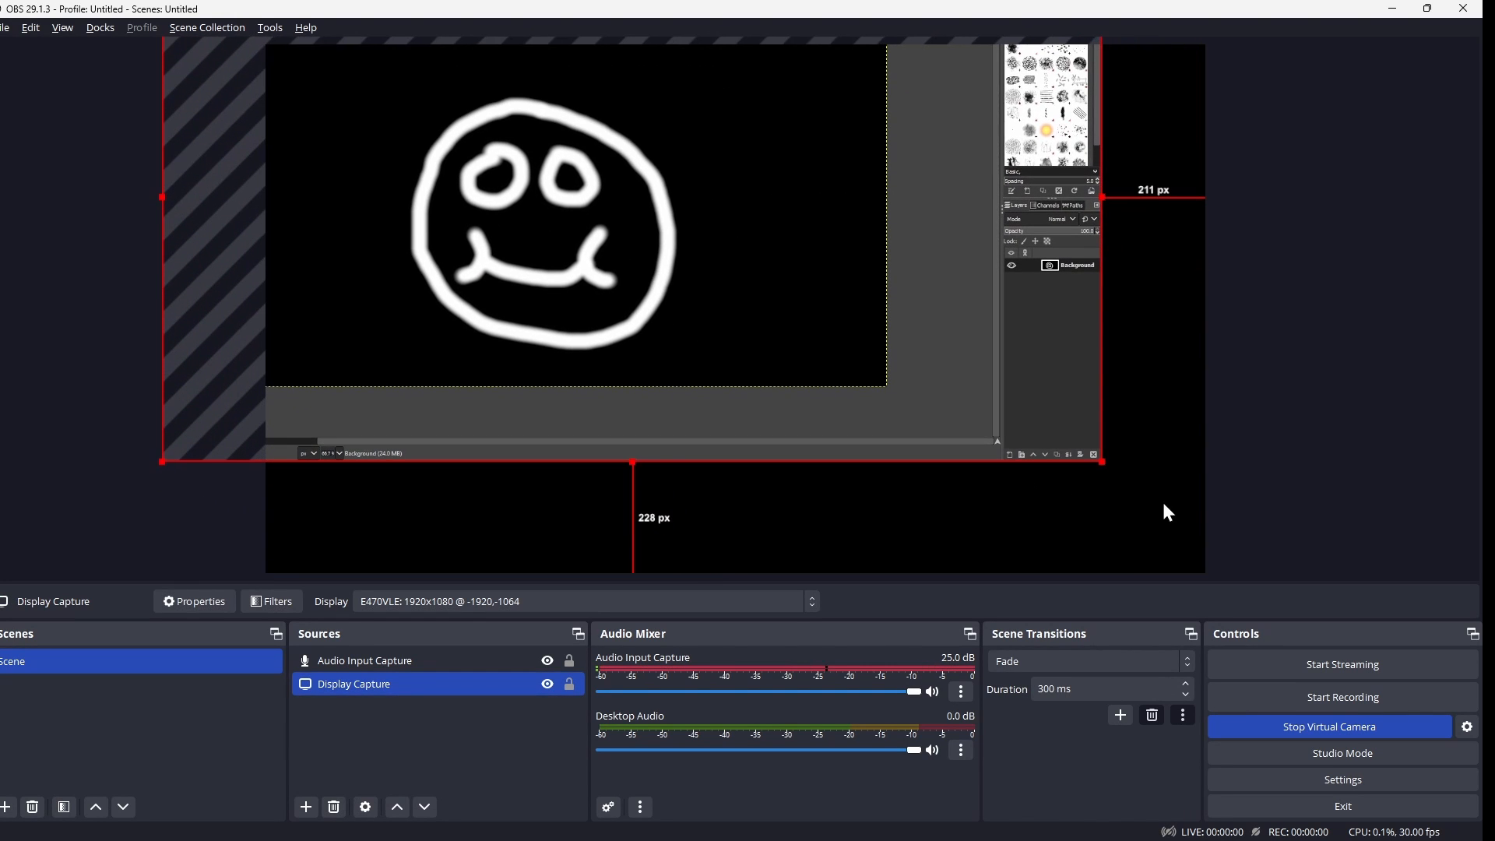
drag(1111, 460, 1454, 662)
drag(818, 369, 741, 294)
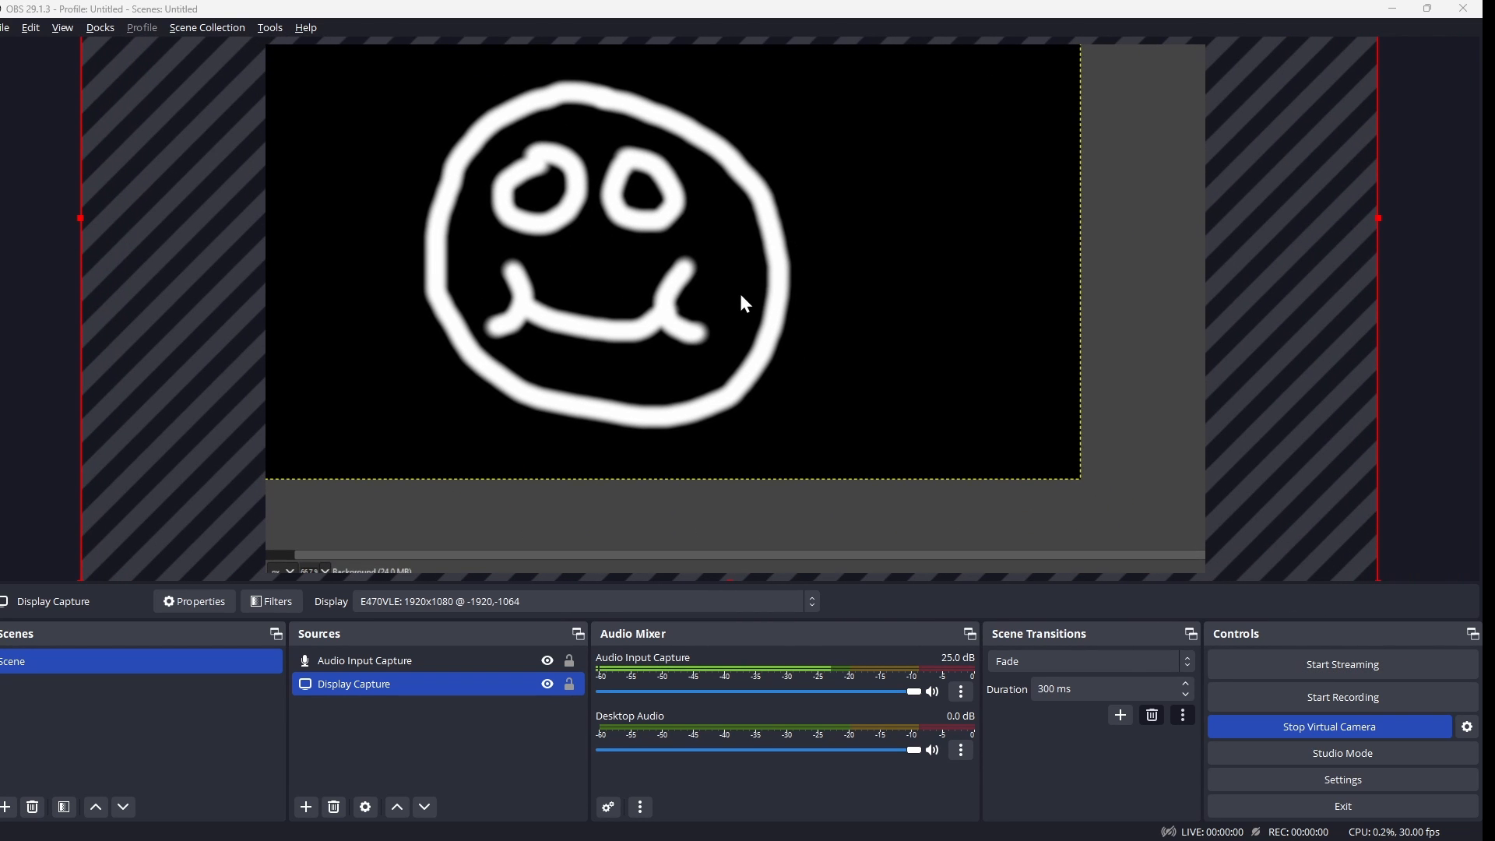
key(alt+Tab)
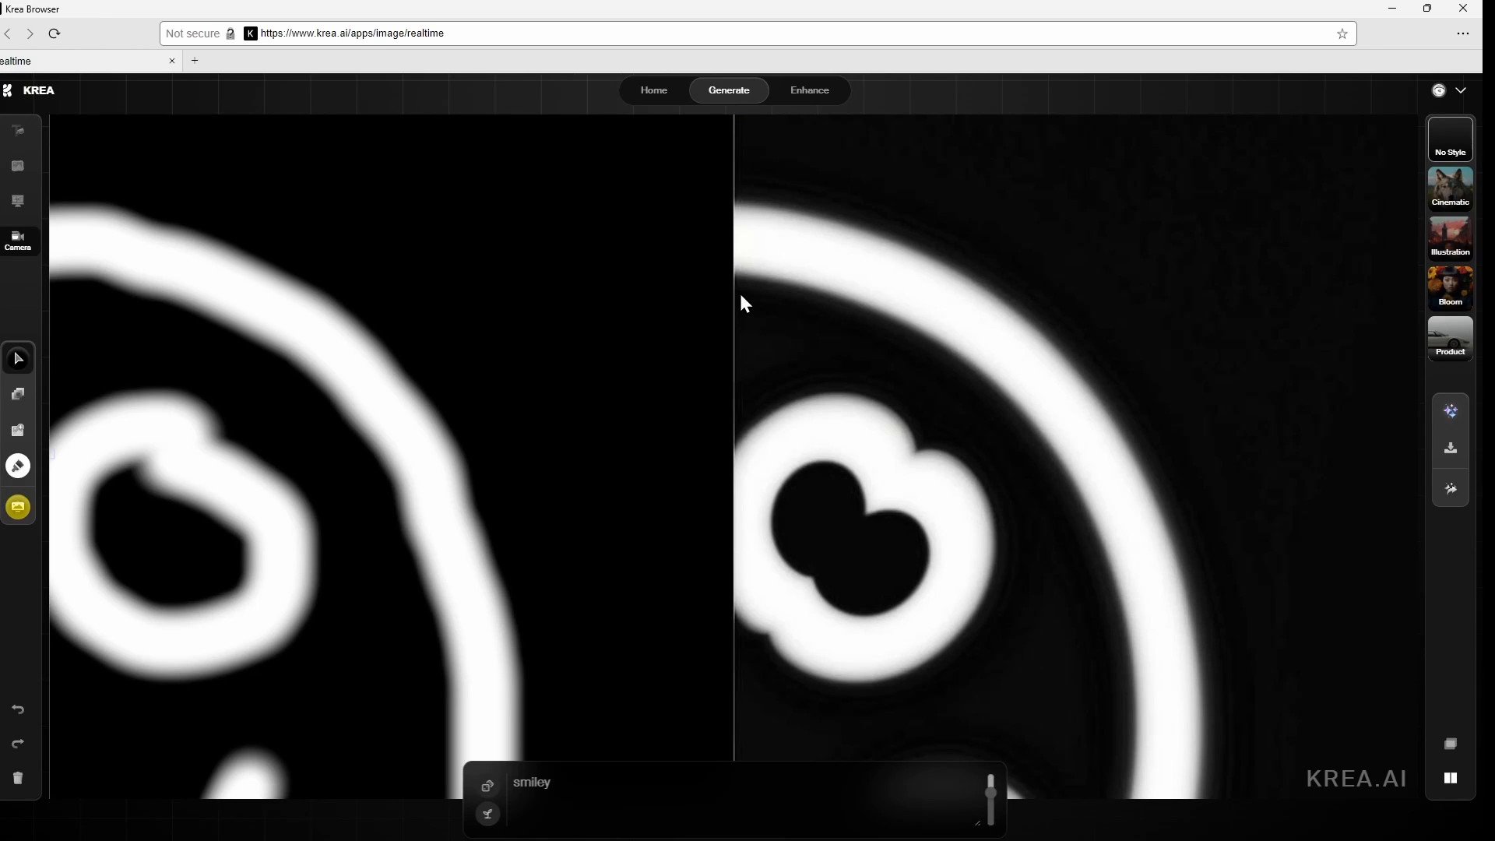
Move the Display Capture source further left in the OBS preview and check the smiley's framing in Krea
key(alt+Tab)
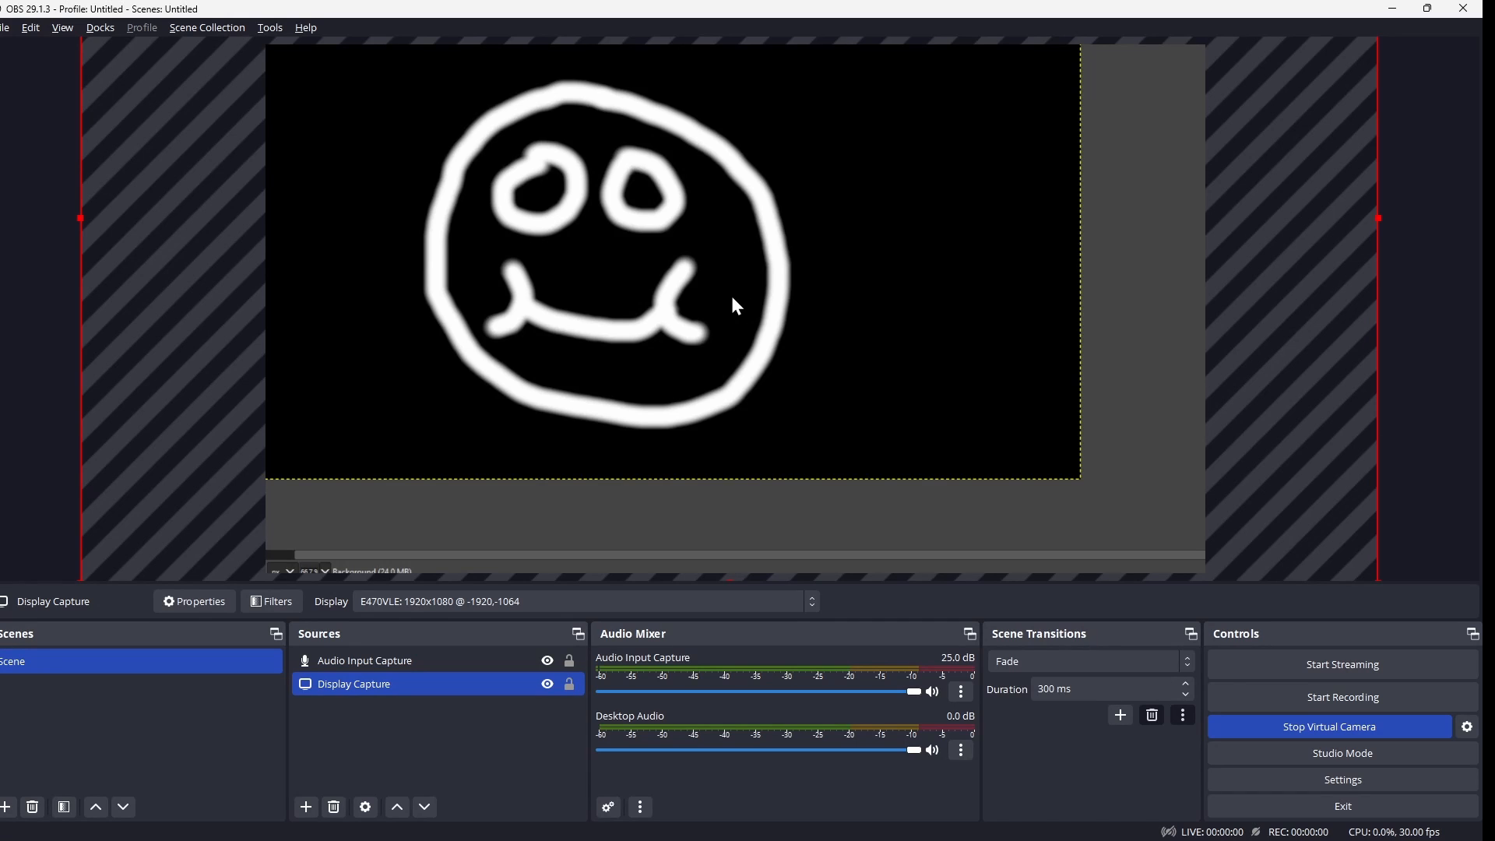
drag(732, 298, 590, 266)
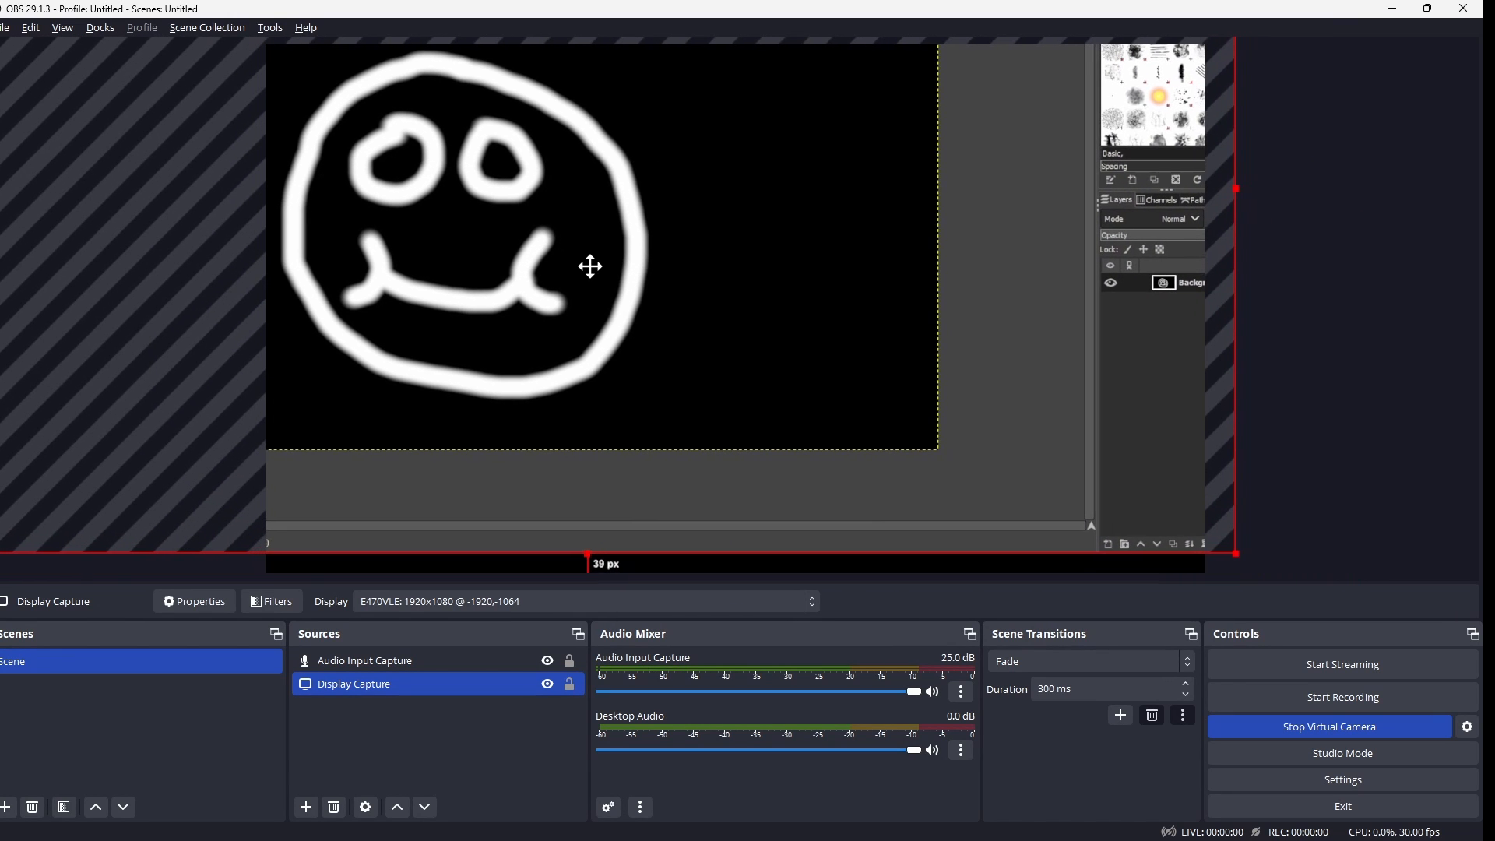
key(alt+Tab)
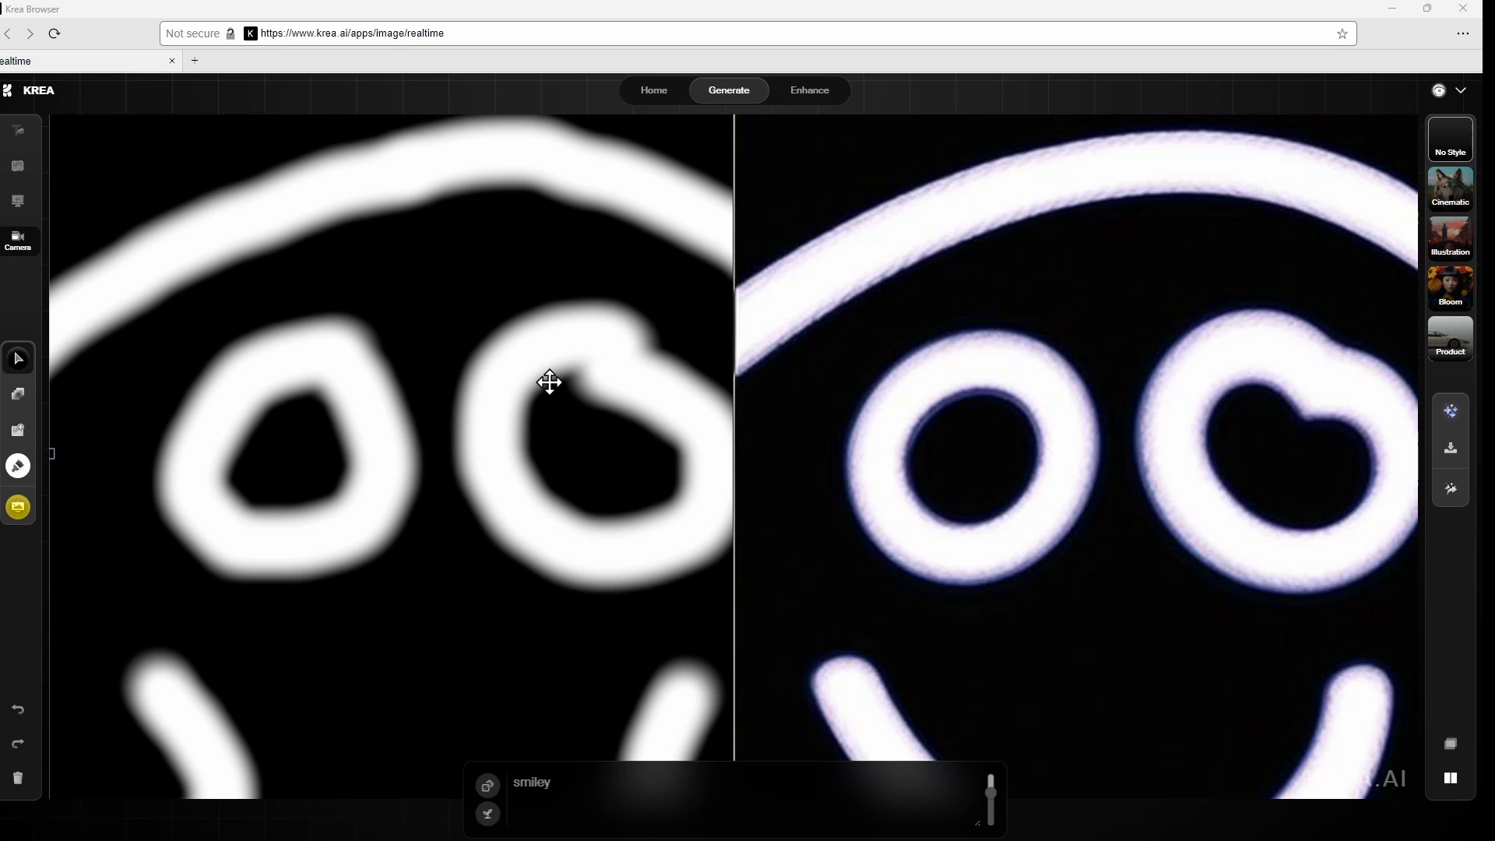
Shrink the Display Capture source in OBS and move it back so the whole smiley lies inside the frame
key(alt+Tab)
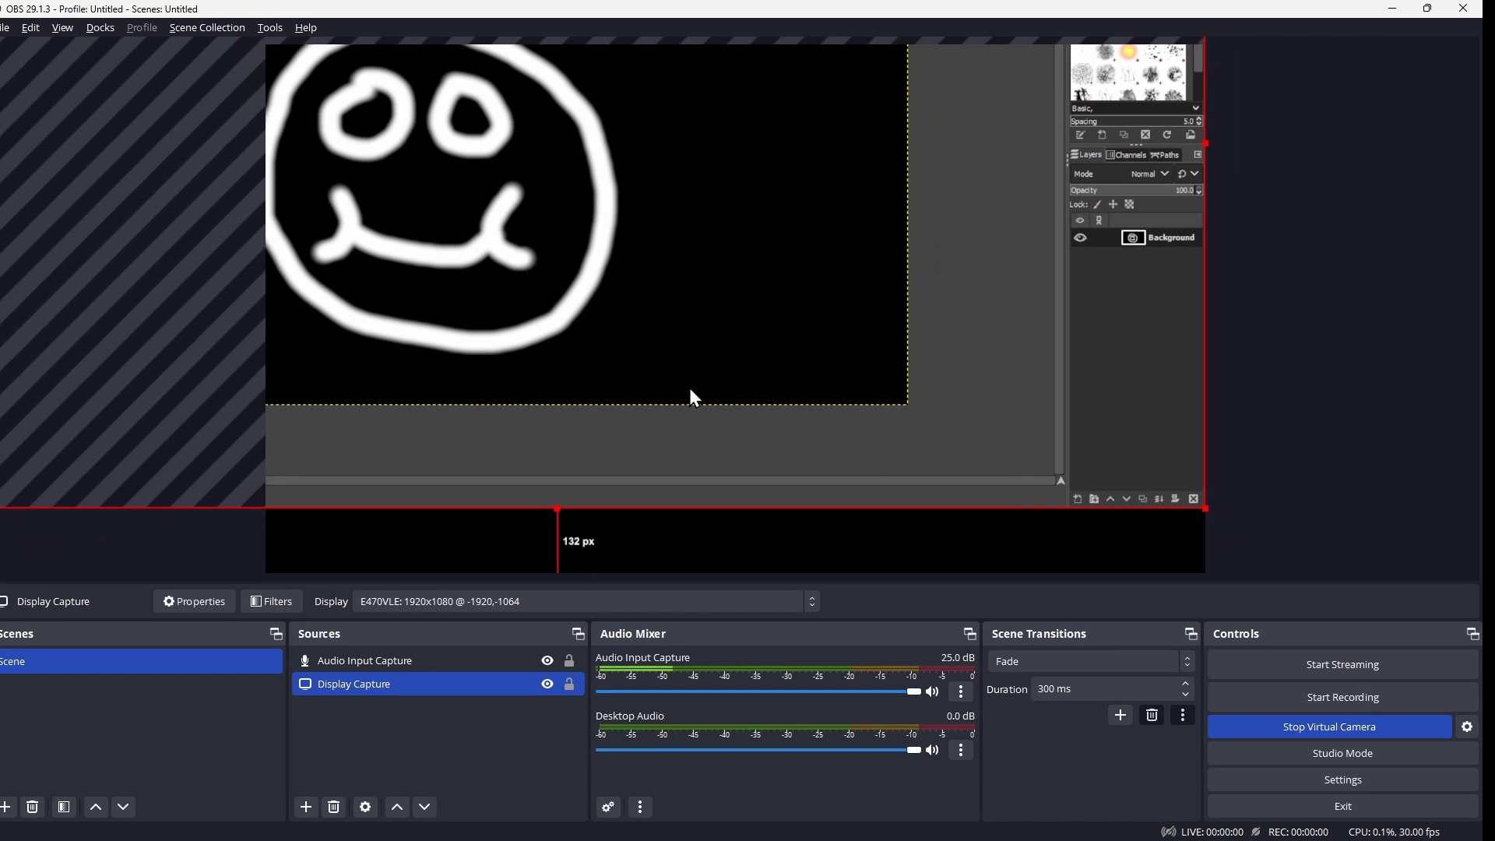
drag(1205, 512, 817, 257)
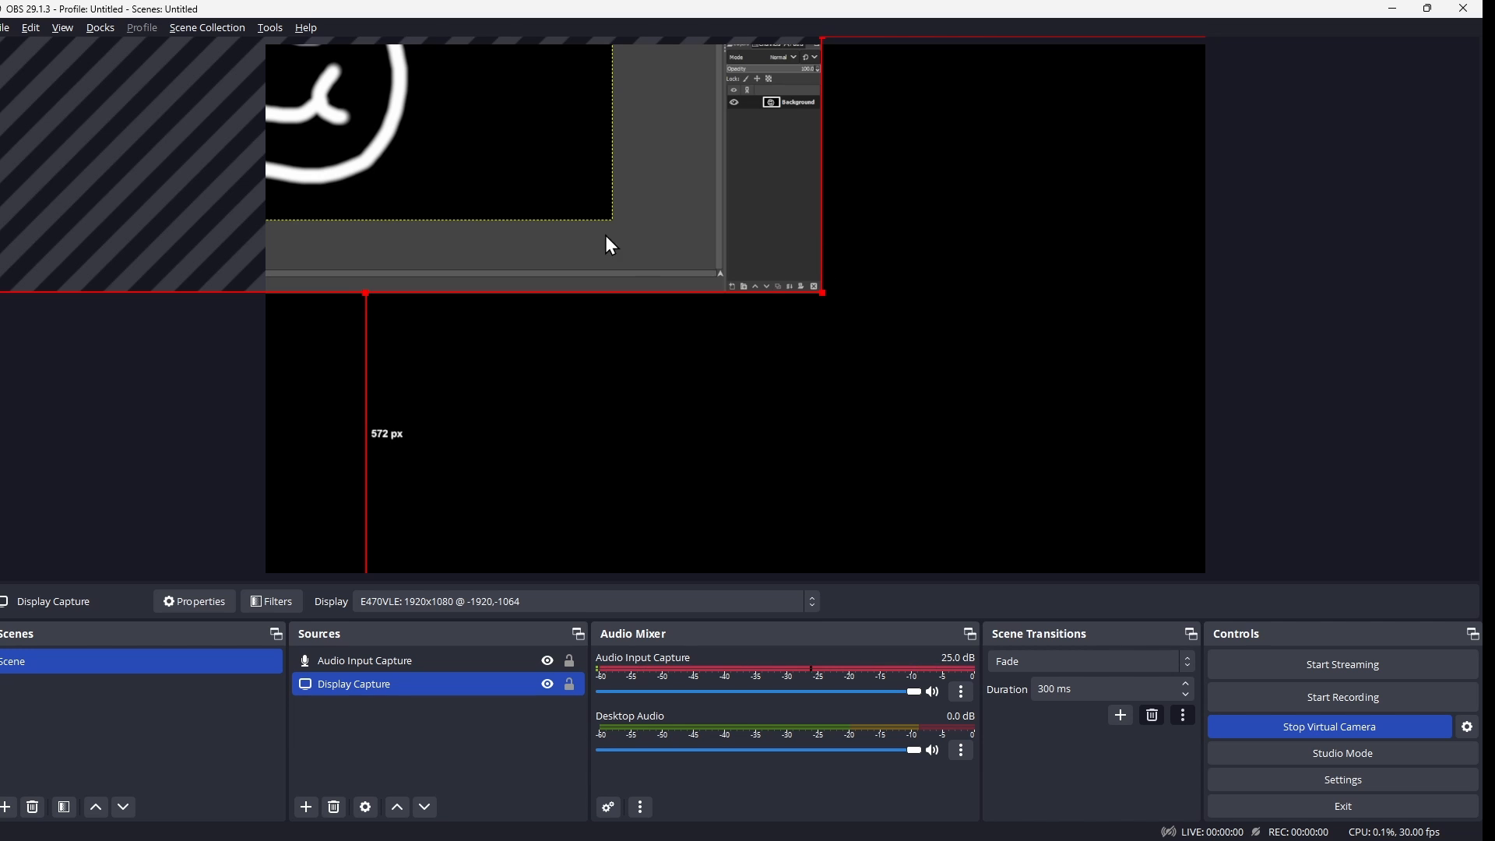
drag(607, 240, 844, 382)
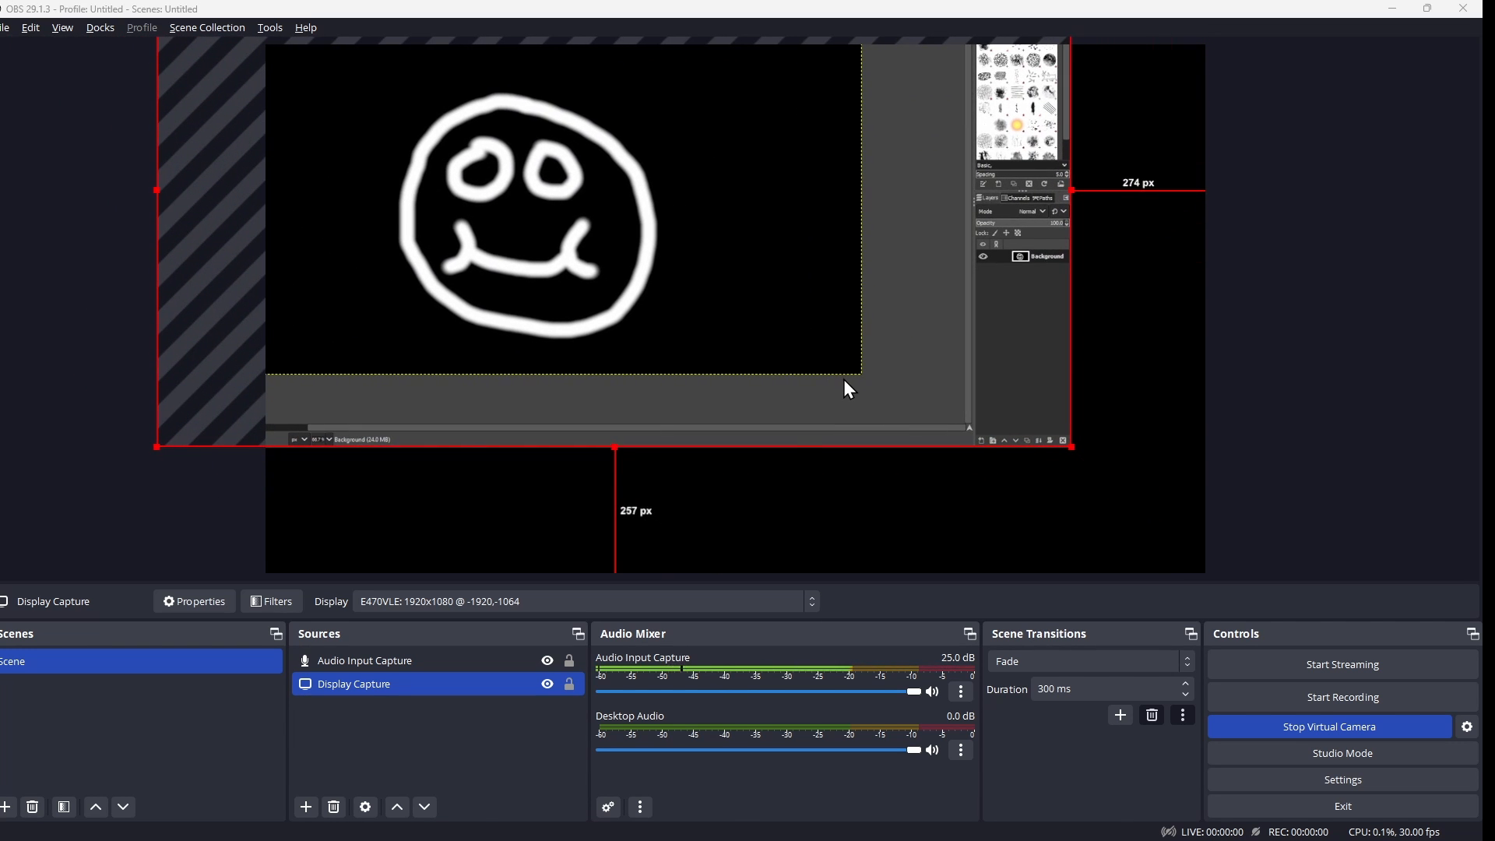
key(alt+Tab)
Shift the reduced Display Capture source a little to the left in OBS and return to Krea
key(alt+Tab)
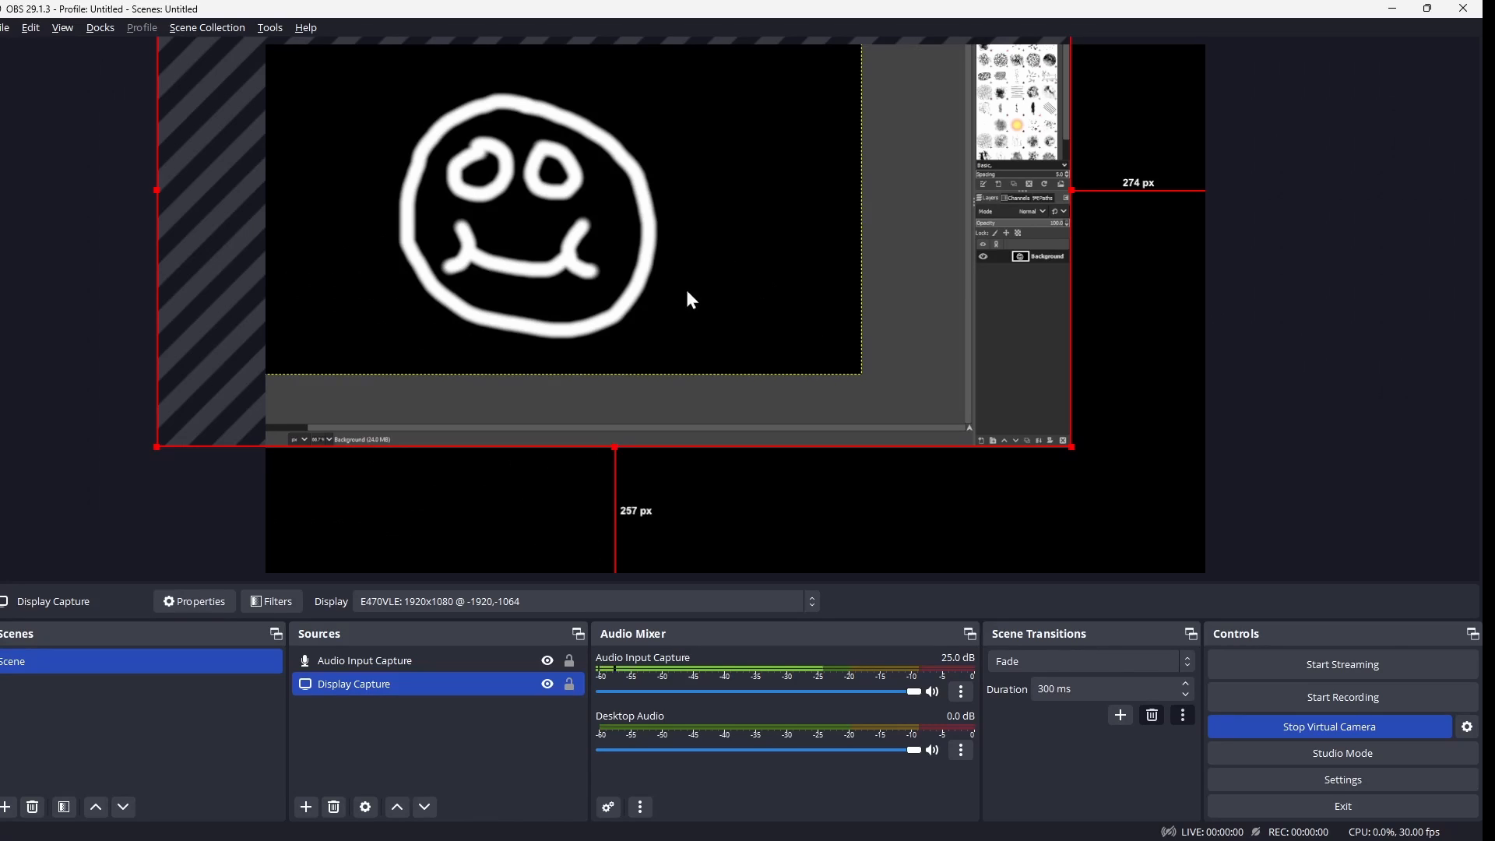
drag(610, 244, 568, 247)
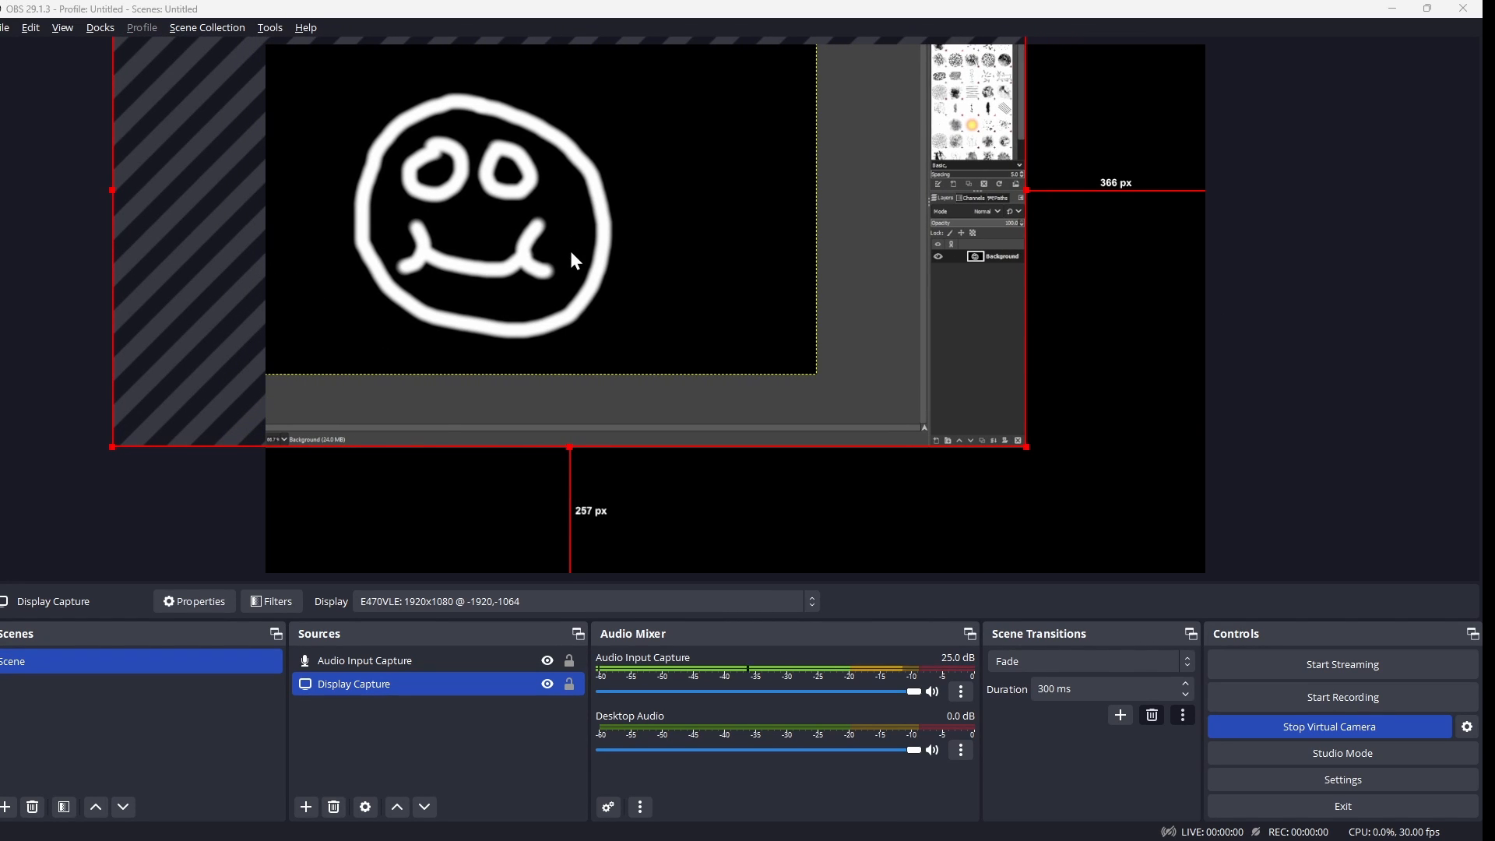
key(alt+Tab)
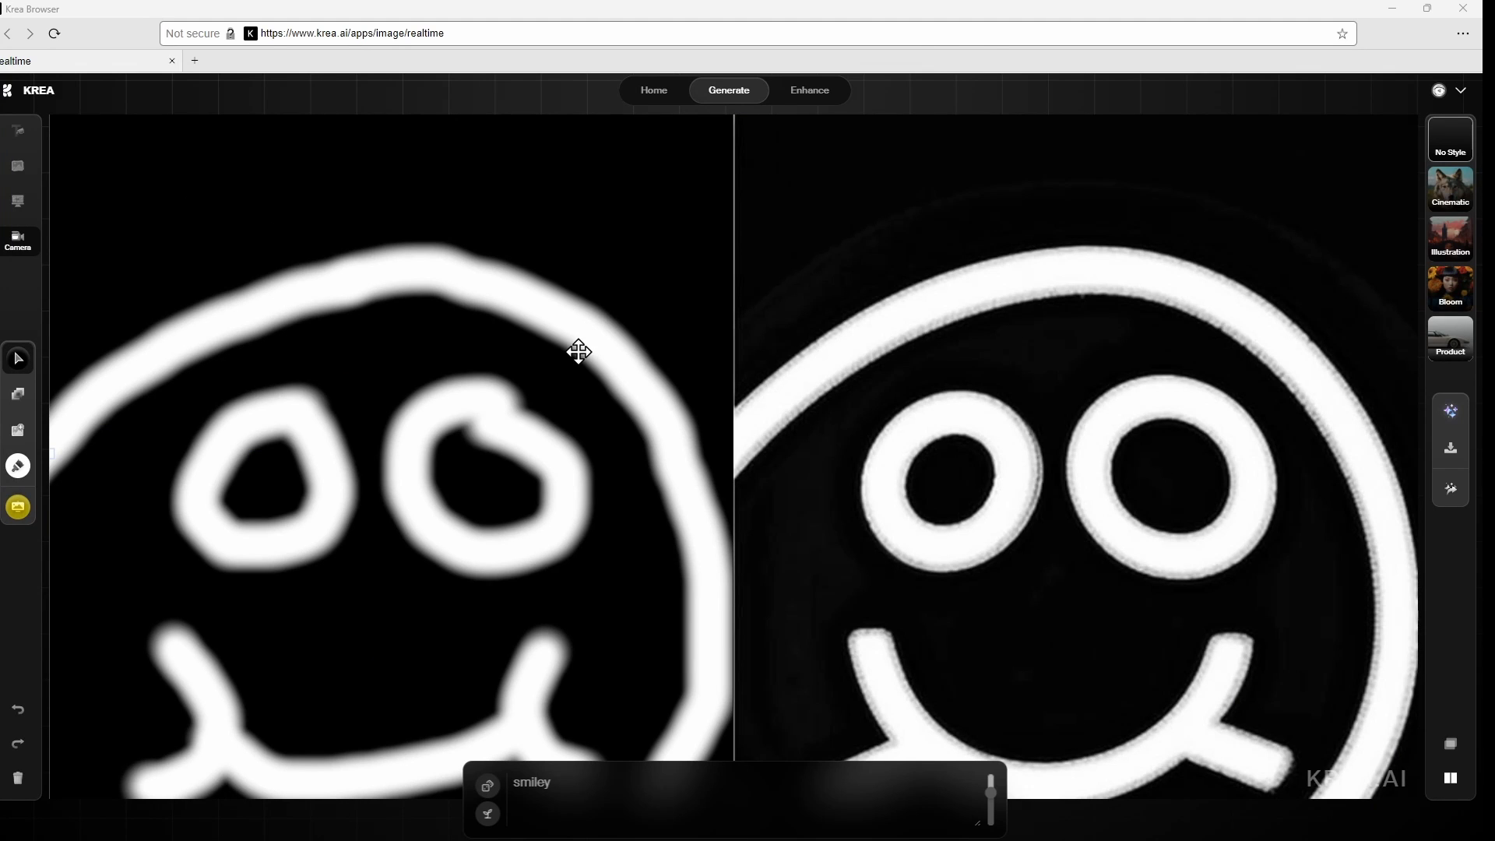
Move the Display Capture source up in OBS, scale it down further, reposition it, and return to Krea
key(alt+Tab)
drag(581, 357, 561, 300)
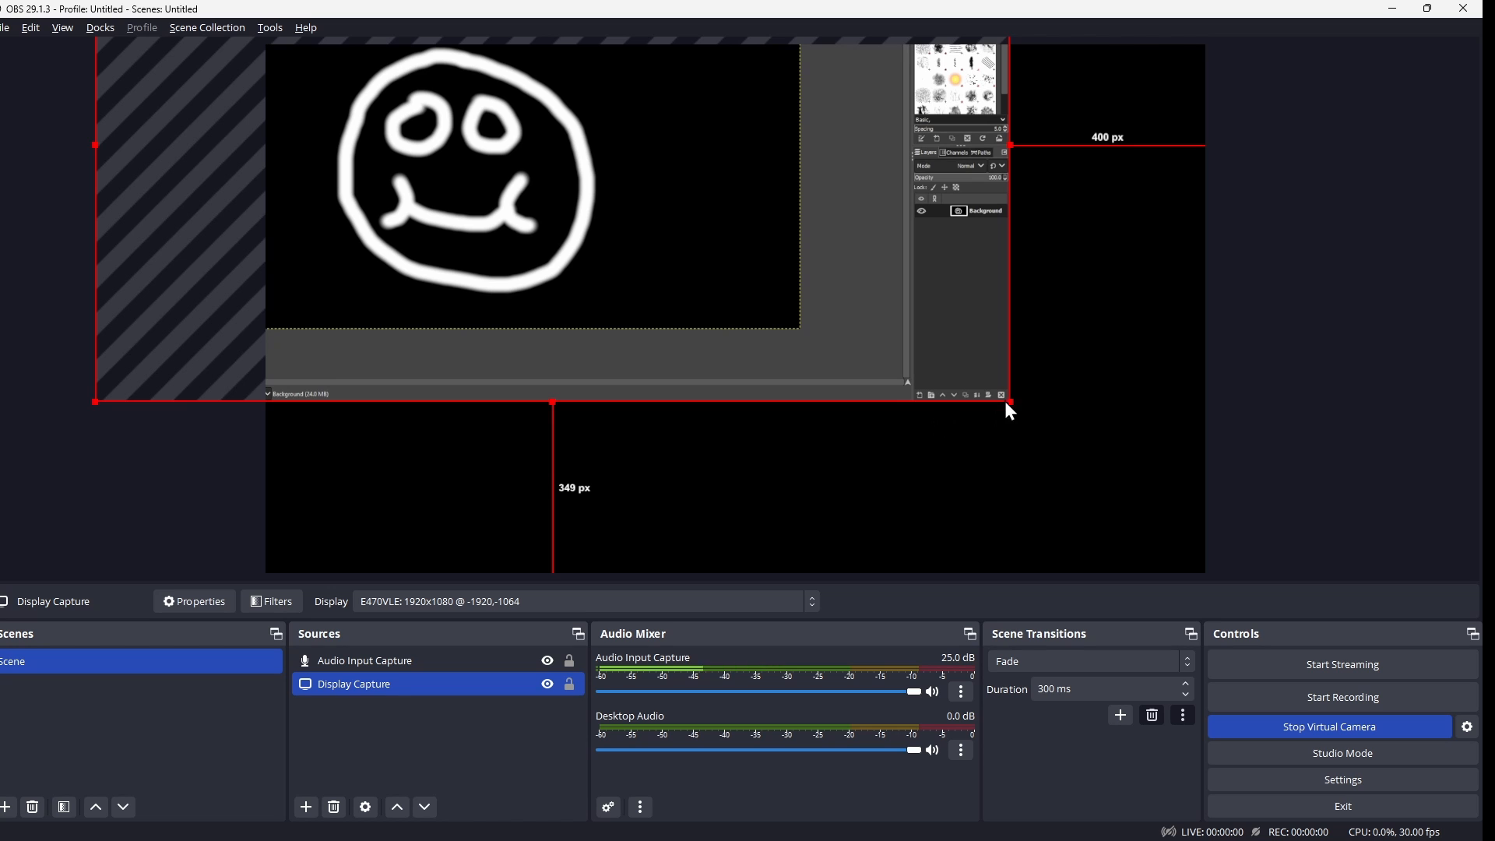
drag(1014, 401, 854, 320)
drag(668, 213, 712, 266)
key(alt+Tab)
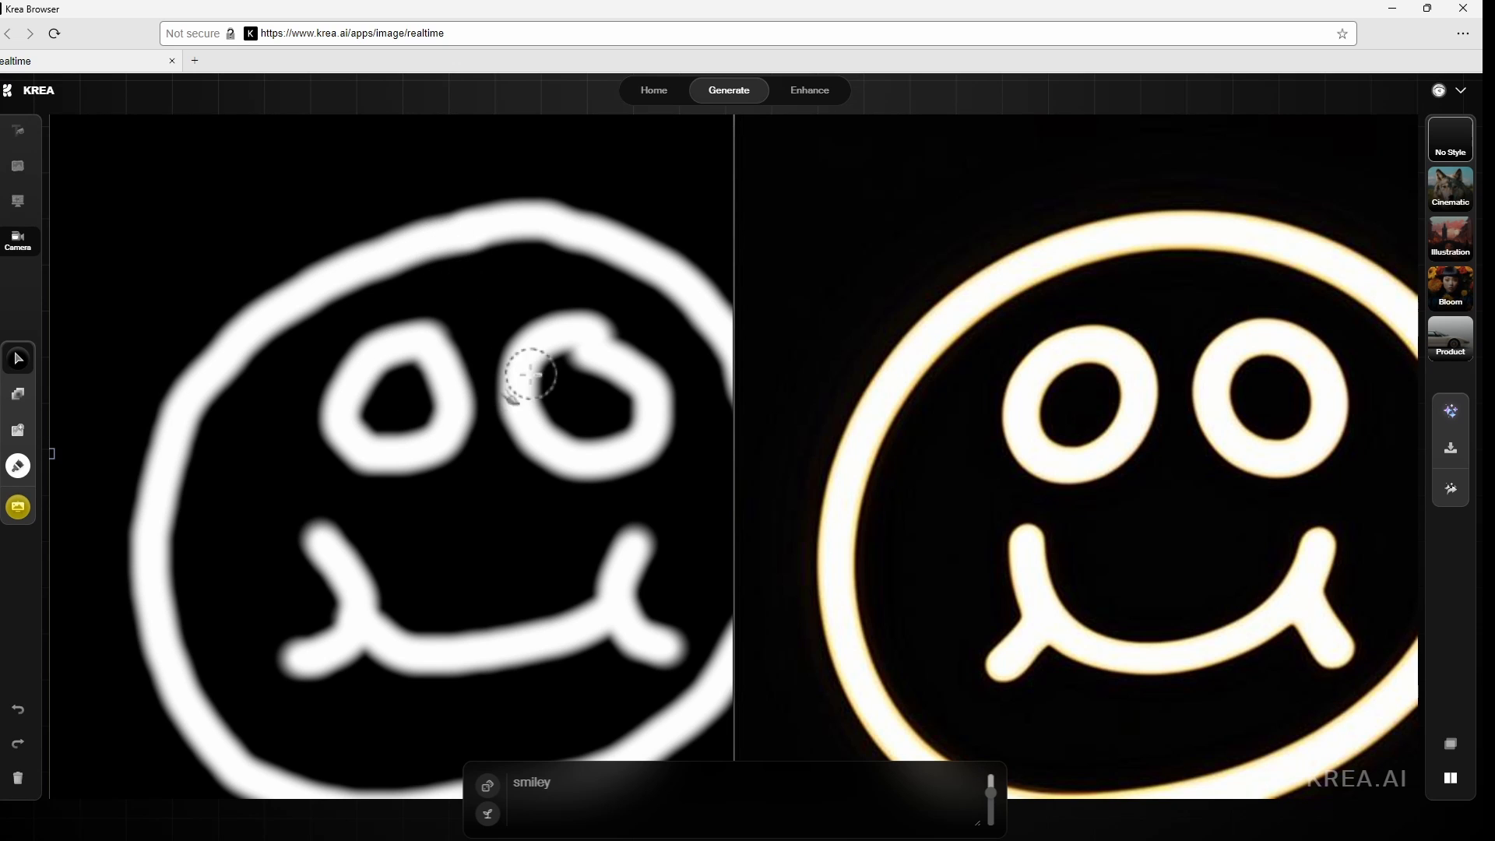
In GIMP, paint a white pupil inside each of the smiley's eyes
mouse_move(554, 393)
mouse_down()
mouse_move(574, 390)
mouse_move(578, 406)
mouse_up()
drag(390, 393, 396, 405)
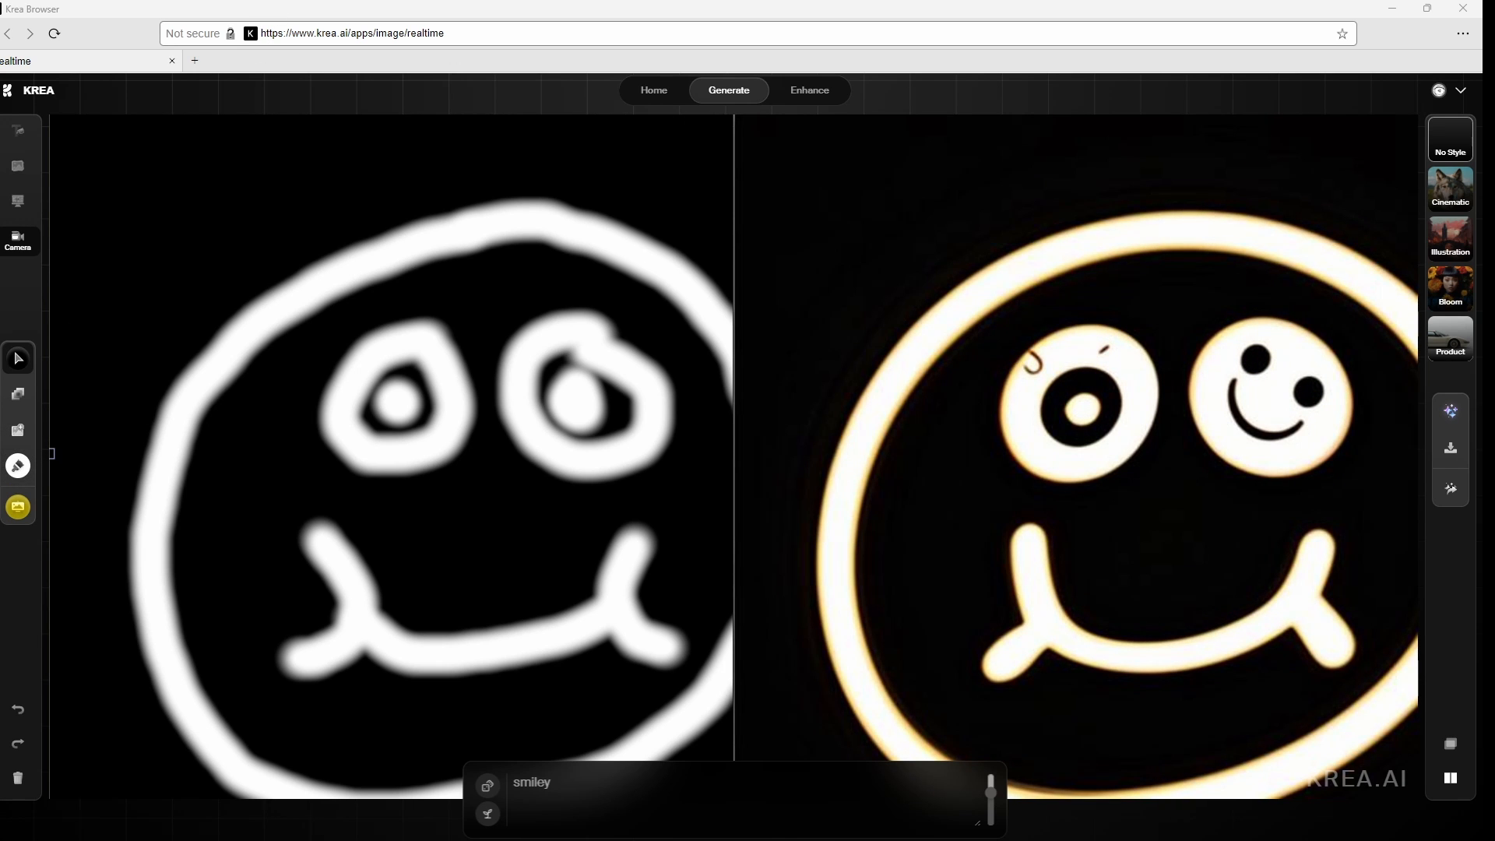
Make a rectangular selection around the smiley in GIMP, delete its contents, and activate the Paintbrush tool
mouse_move(733, 157)
mouse_down()
mouse_move(161, 758)
mouse_move(49, 798)
mouse_up()
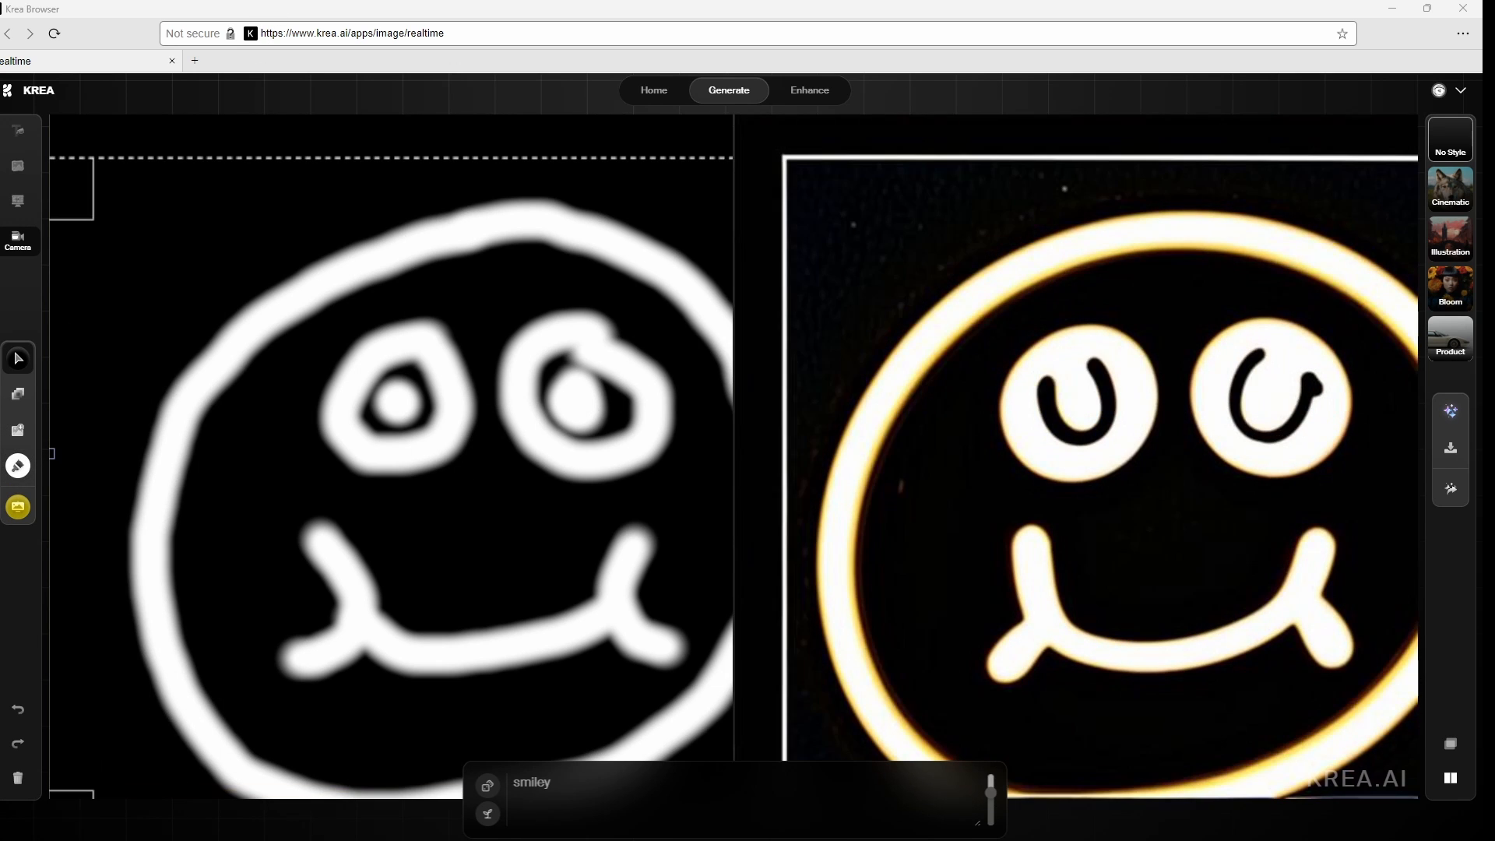
key(Delete)
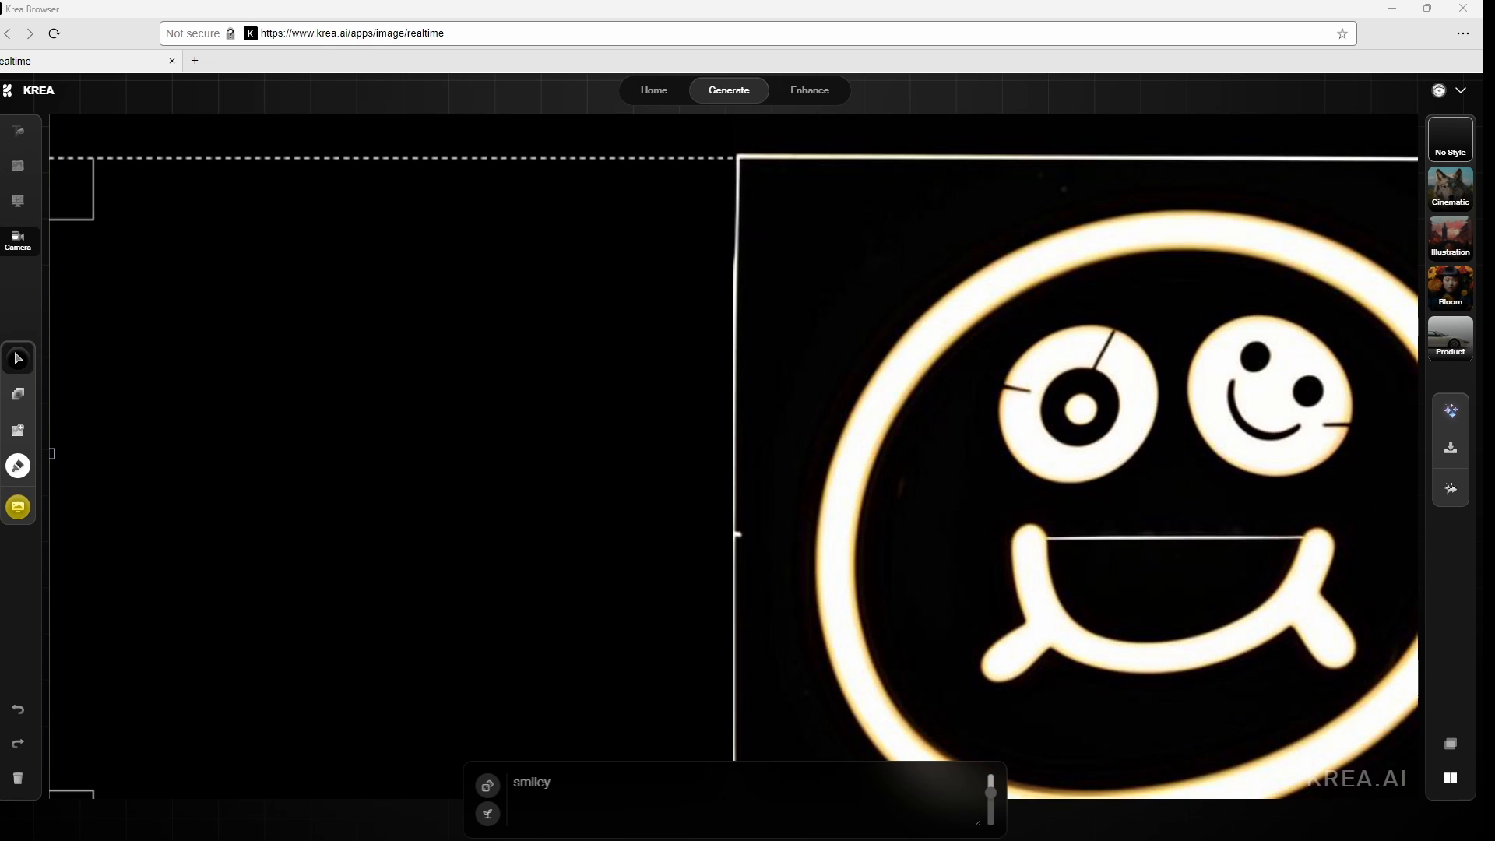
key(p)
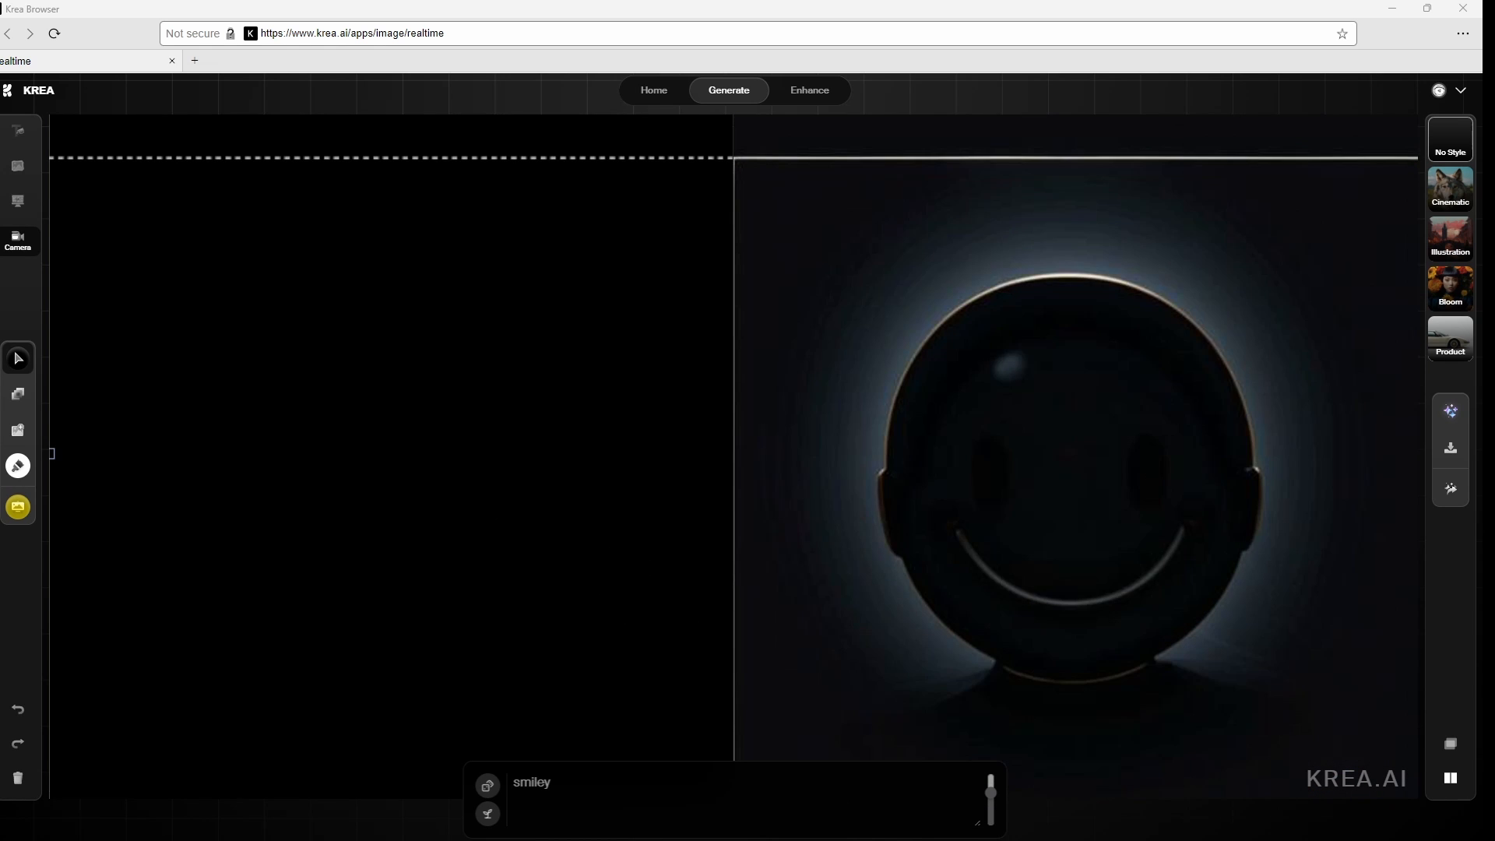
Try painting a closed freehand white outline inside the cleared selection, and delete it
mouse_move(580, 375)
mouse_down()
mouse_move(696, 448)
mouse_move(448, 648)
mouse_move(393, 257)
mouse_move(580, 393)
mouse_up()
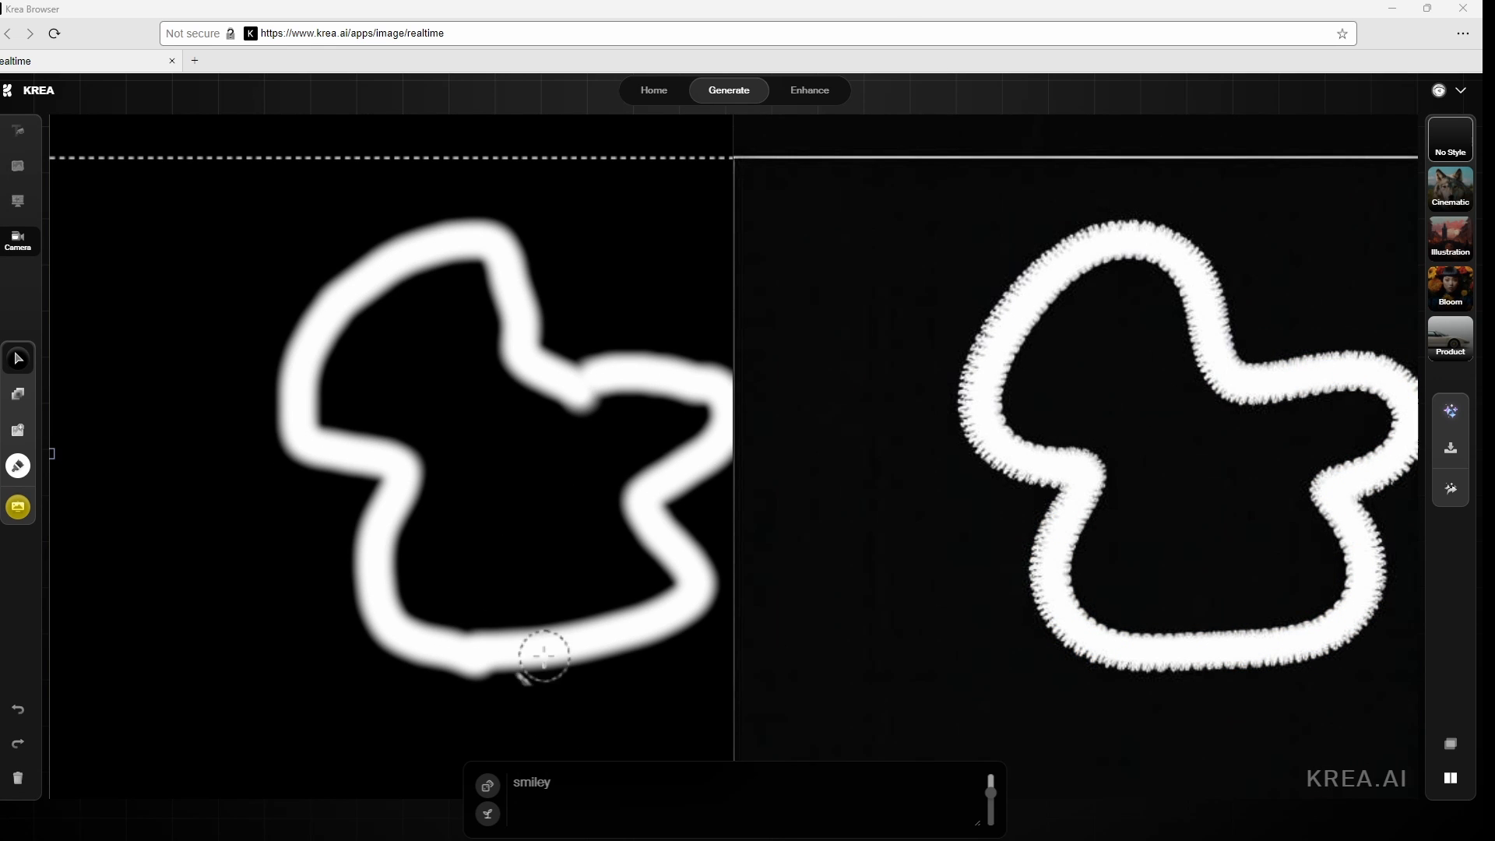
key(Delete)
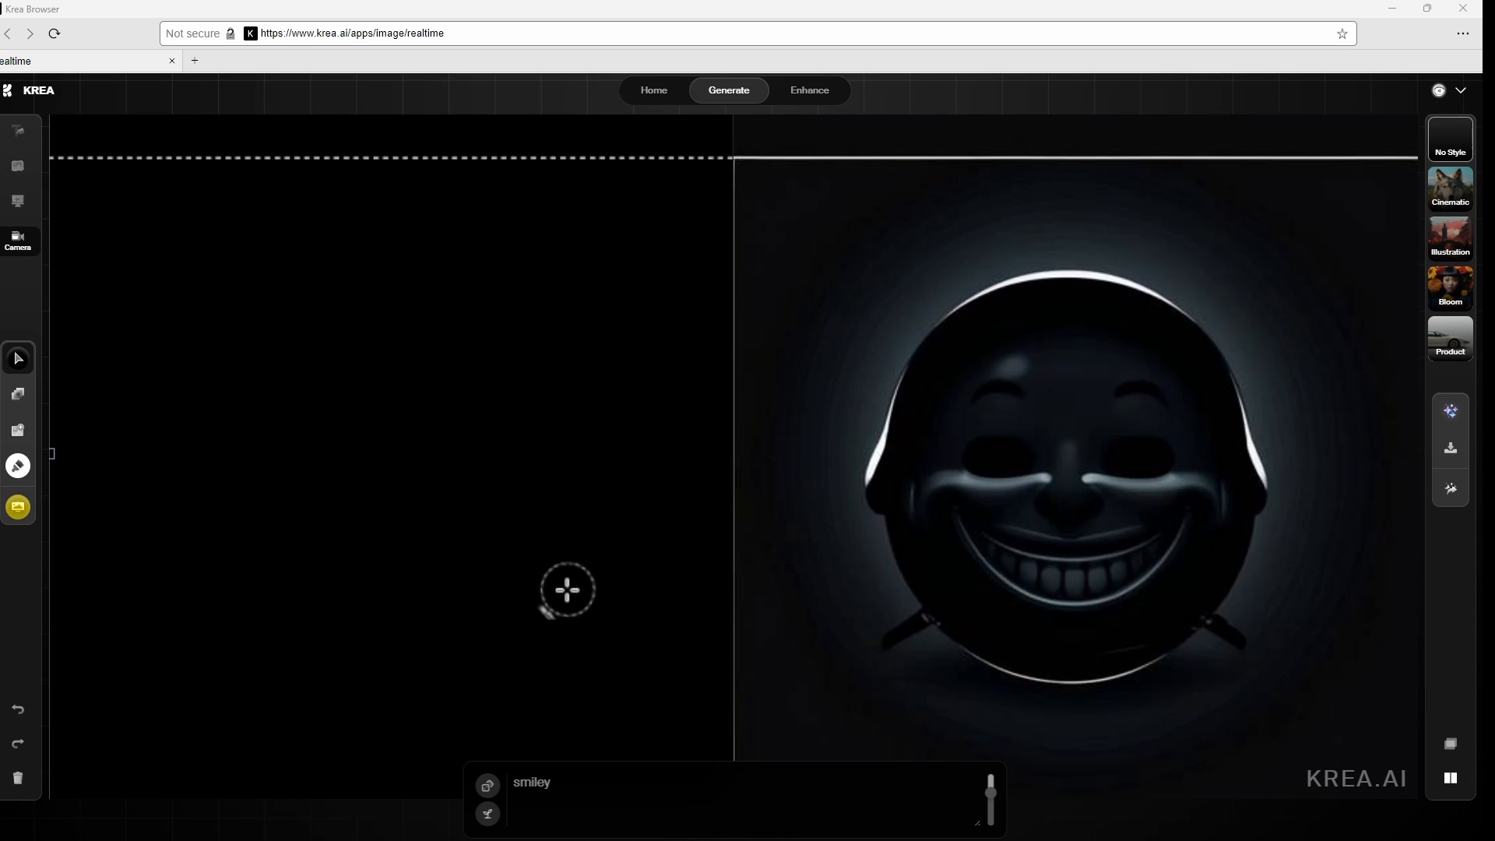
Enlarge the brush considerably and paint a broad, soft white head-and-neck shape inside the selection
key(bracketright)
key(bracketright)
key(bracketright)
key(bracketright)
key(bracketright)
key(bracketright)
key(bracketright)
key(bracketright)
key(bracketright)
key(bracketright)
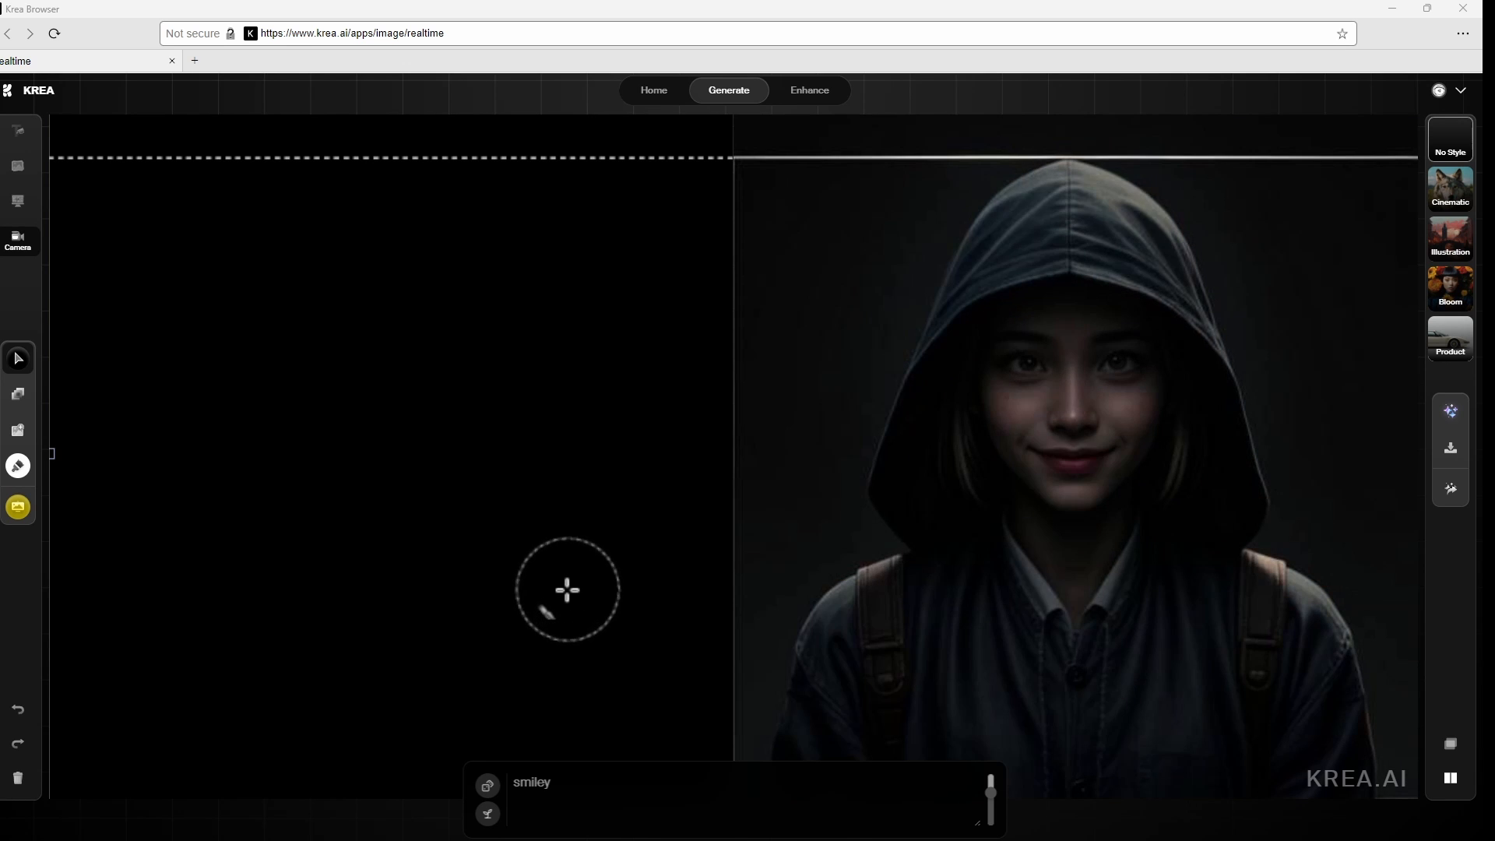
key(bracketright)
key(bracketright)
key(bracketright)
key(bracketright)
key(bracketright)
key(bracketright)
key(bracketright)
key(bracketright)
key(bracketright)
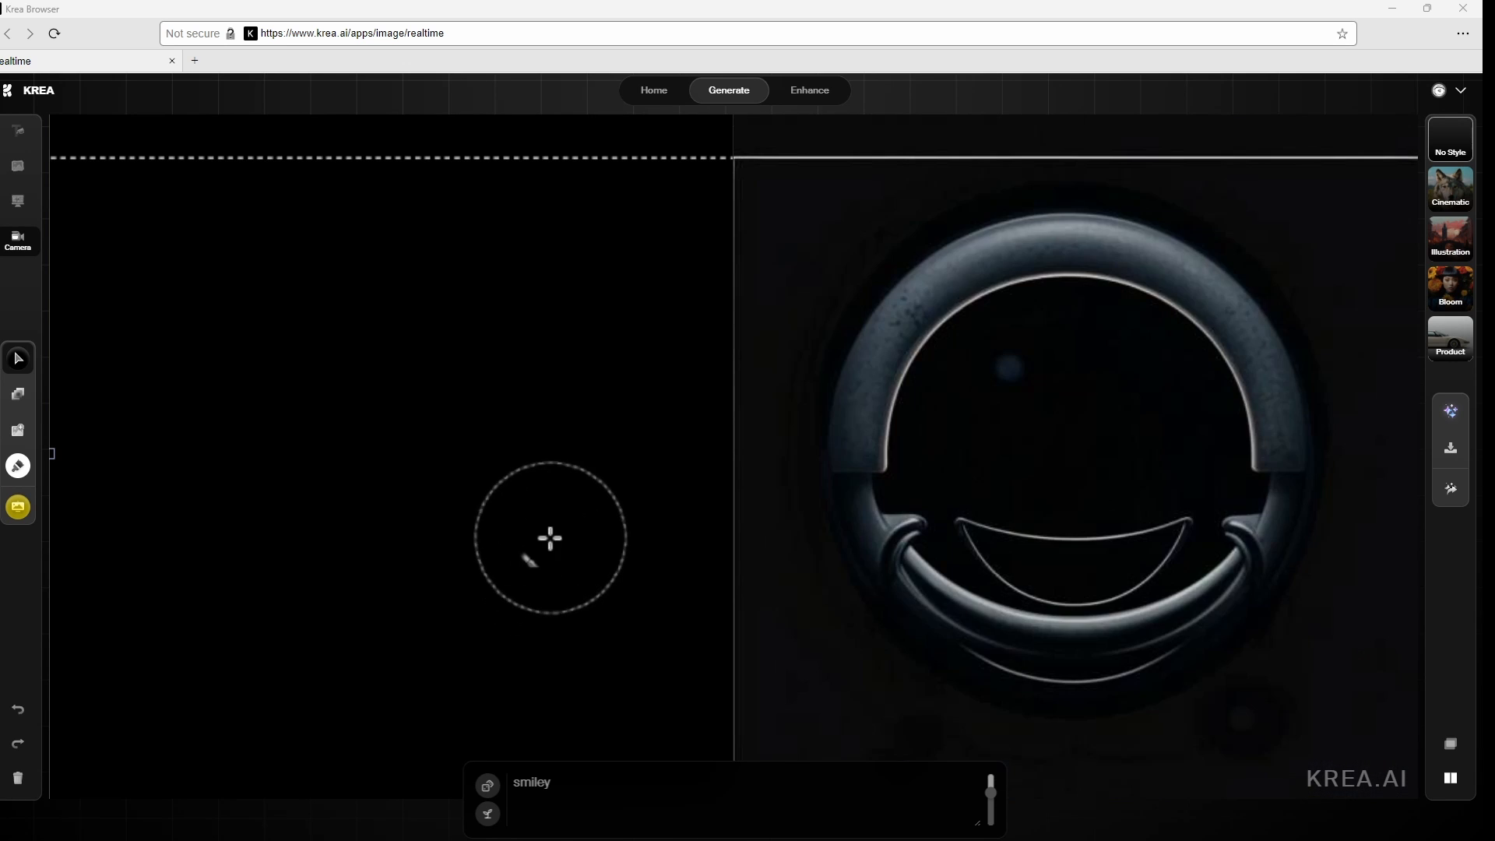
mouse_move(532, 487)
mouse_down()
mouse_move(657, 434)
mouse_move(442, 604)
mouse_move(358, 594)
mouse_move(554, 417)
mouse_move(437, 447)
mouse_move(279, 350)
mouse_move(390, 490)
mouse_move(301, 417)
mouse_move(417, 507)
mouse_move(467, 771)
mouse_move(482, 615)
mouse_up()
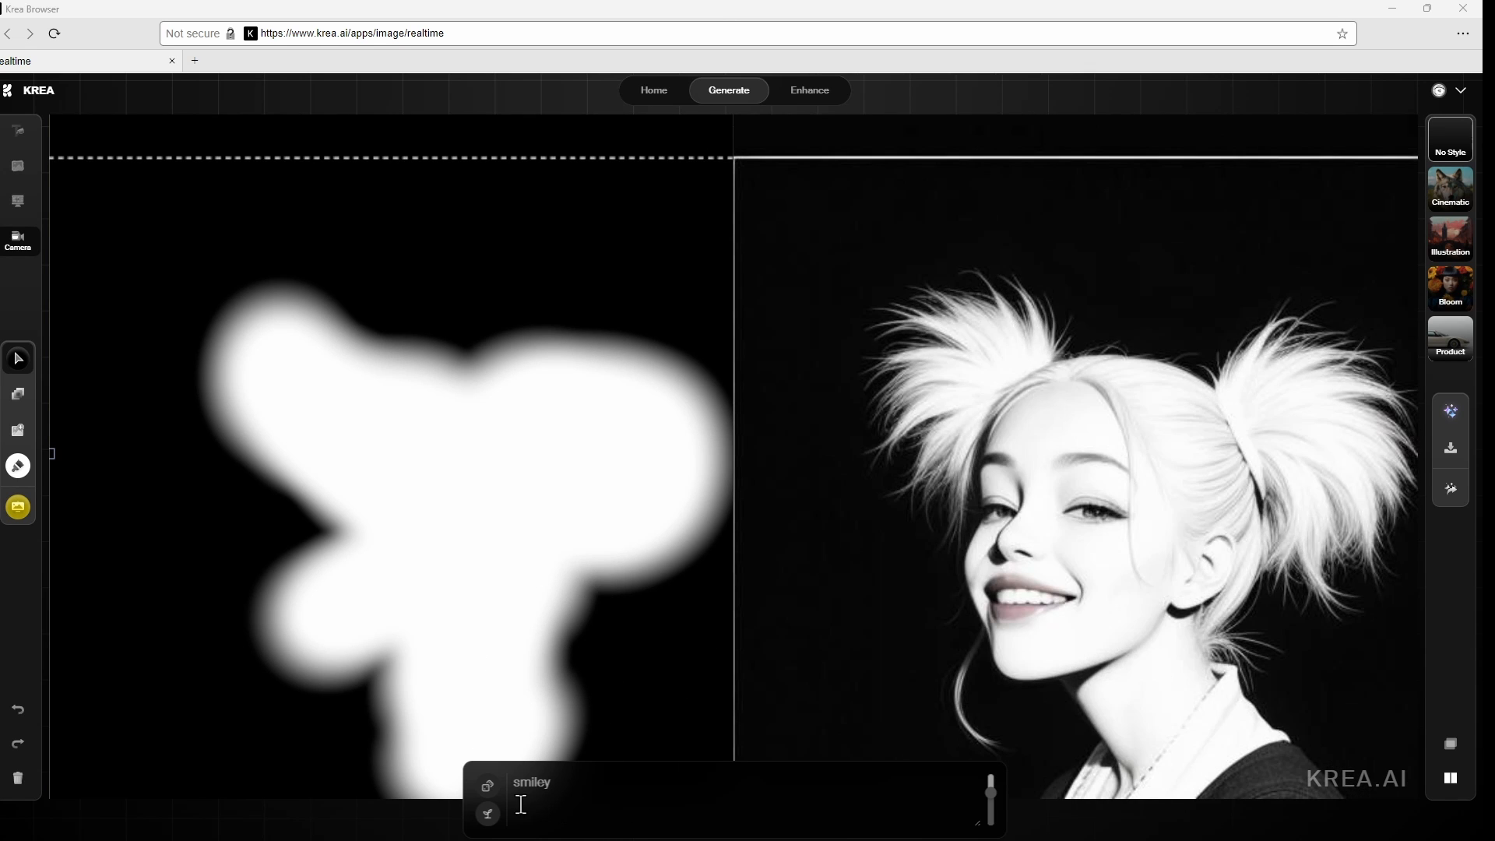
Paint two round black eyes and a curved black mouth onto the white shape
click(601, 447)
click(359, 441)
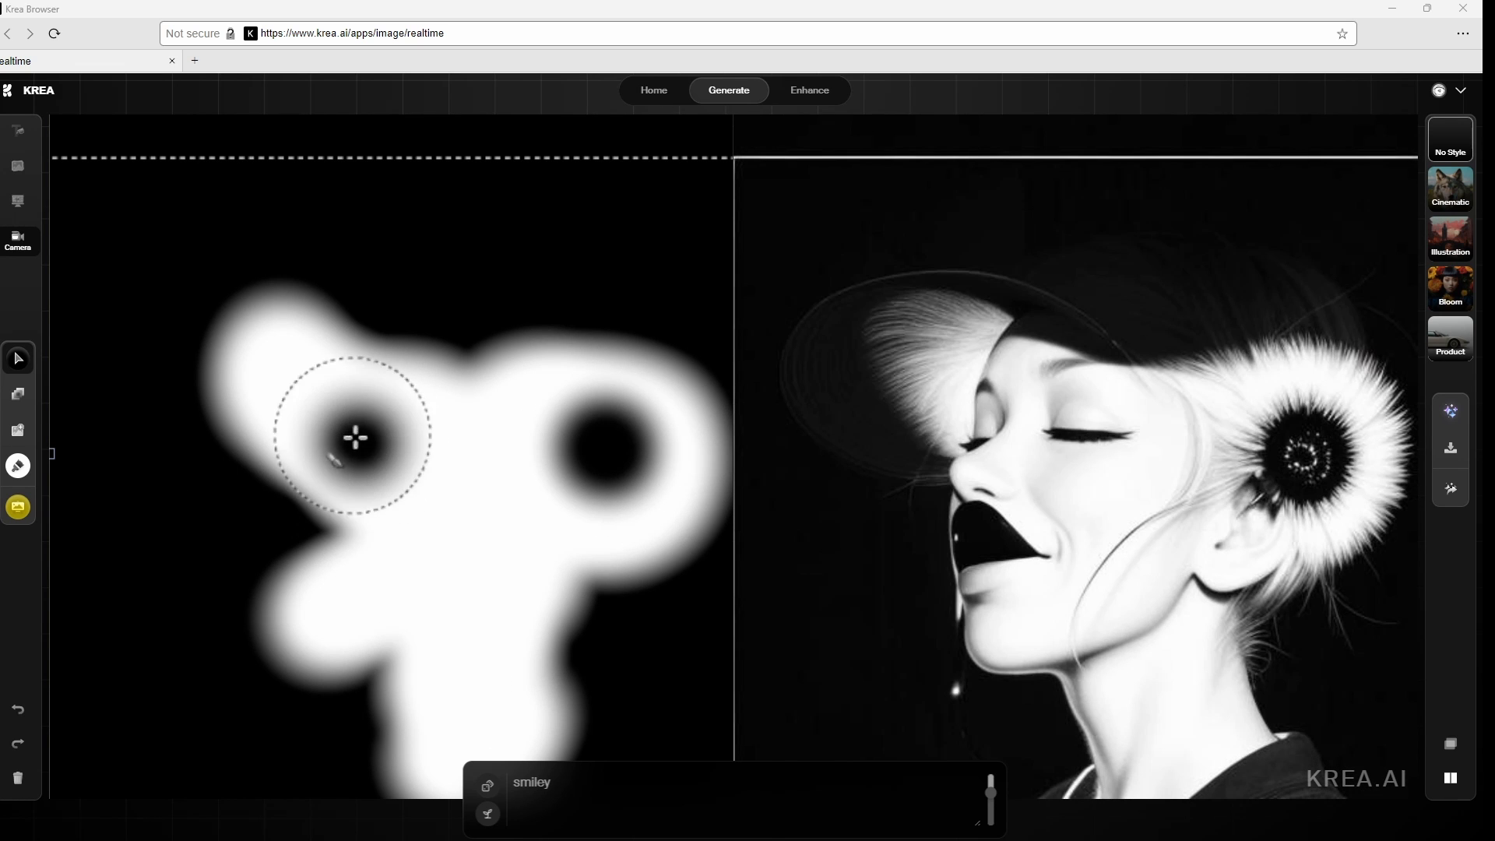
mouse_move(544, 633)
mouse_down()
mouse_move(500, 551)
mouse_move(434, 633)
mouse_move(402, 576)
mouse_up()
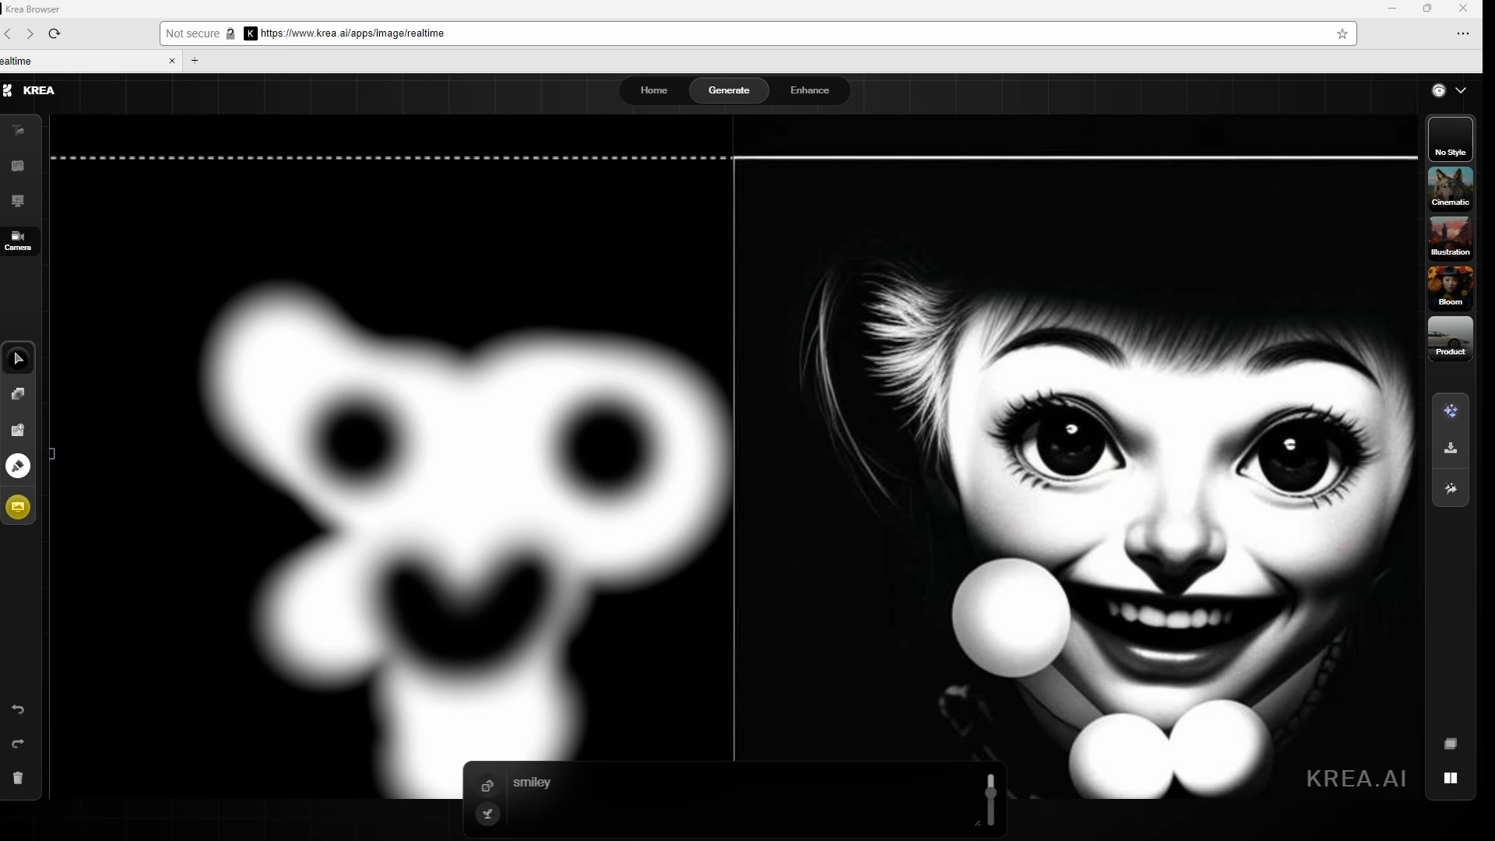
Switch to ZBrush, hide the LightBox browser, choose the Sphere3D tool, and draw a sphere on the canvas
key(comma)
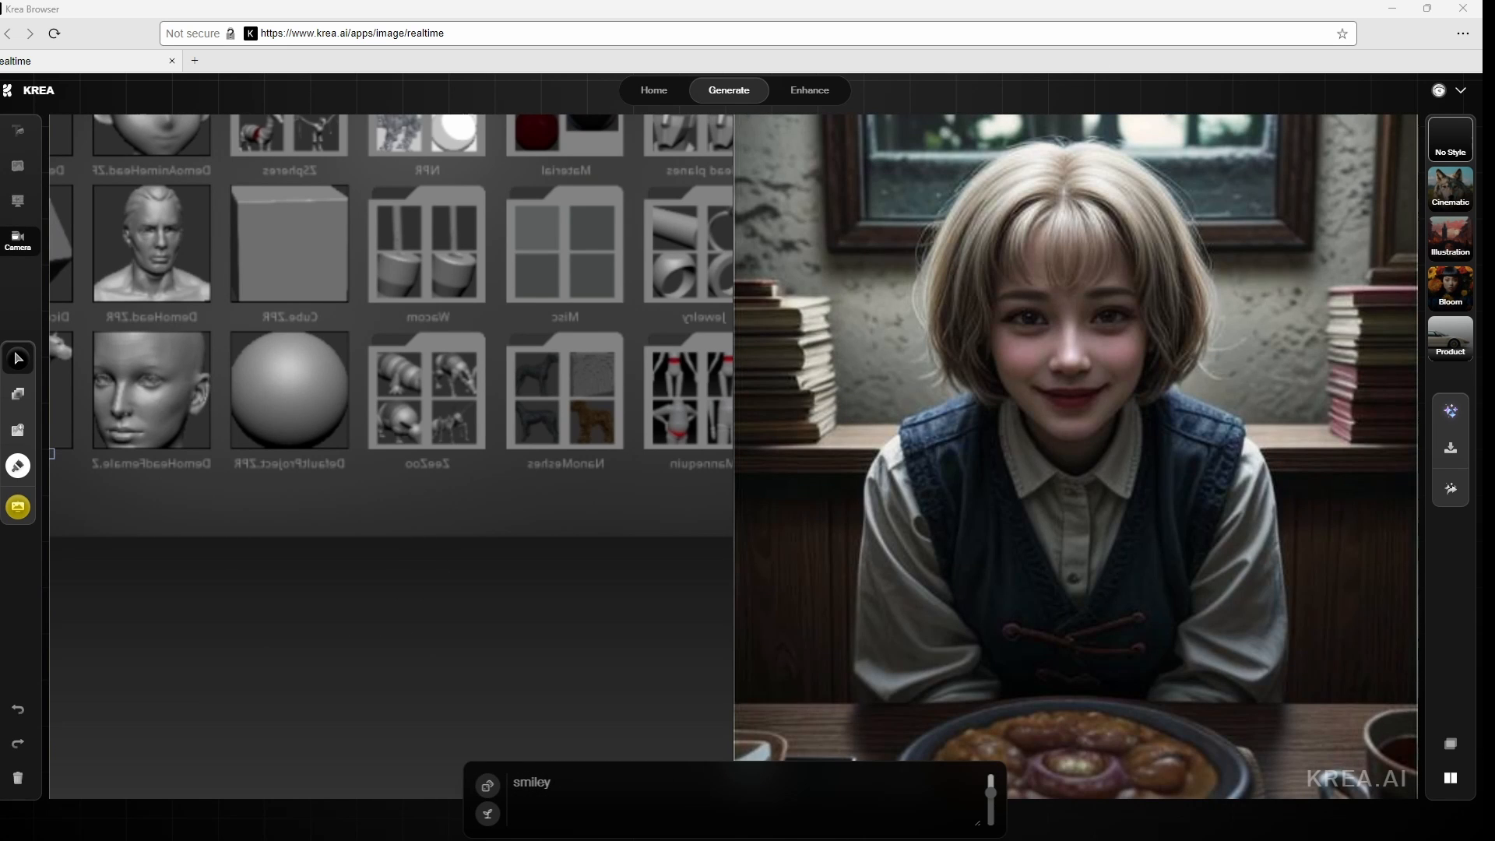
key(comma)
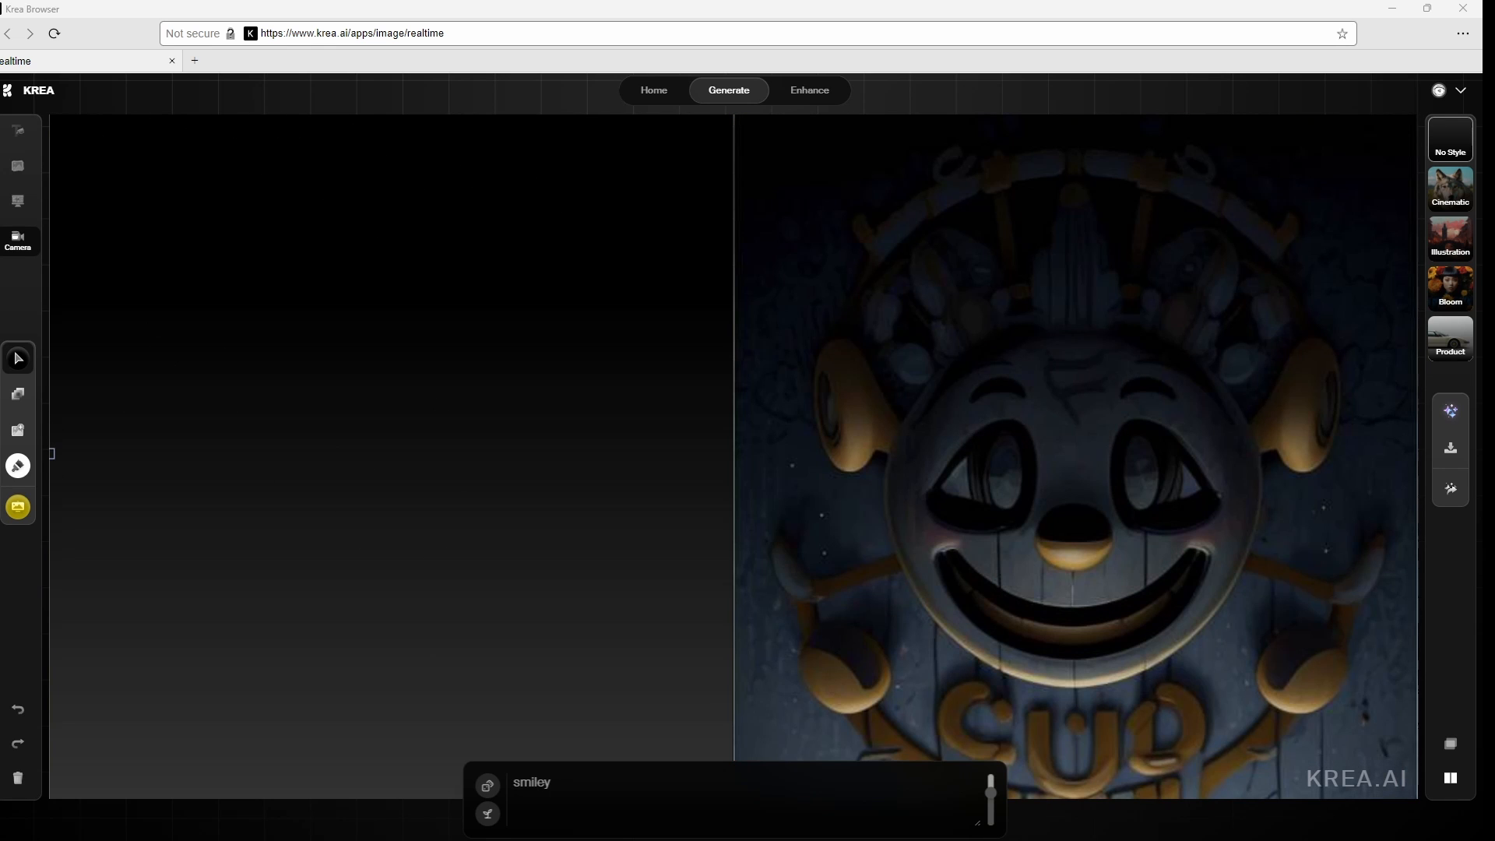
key(F1)
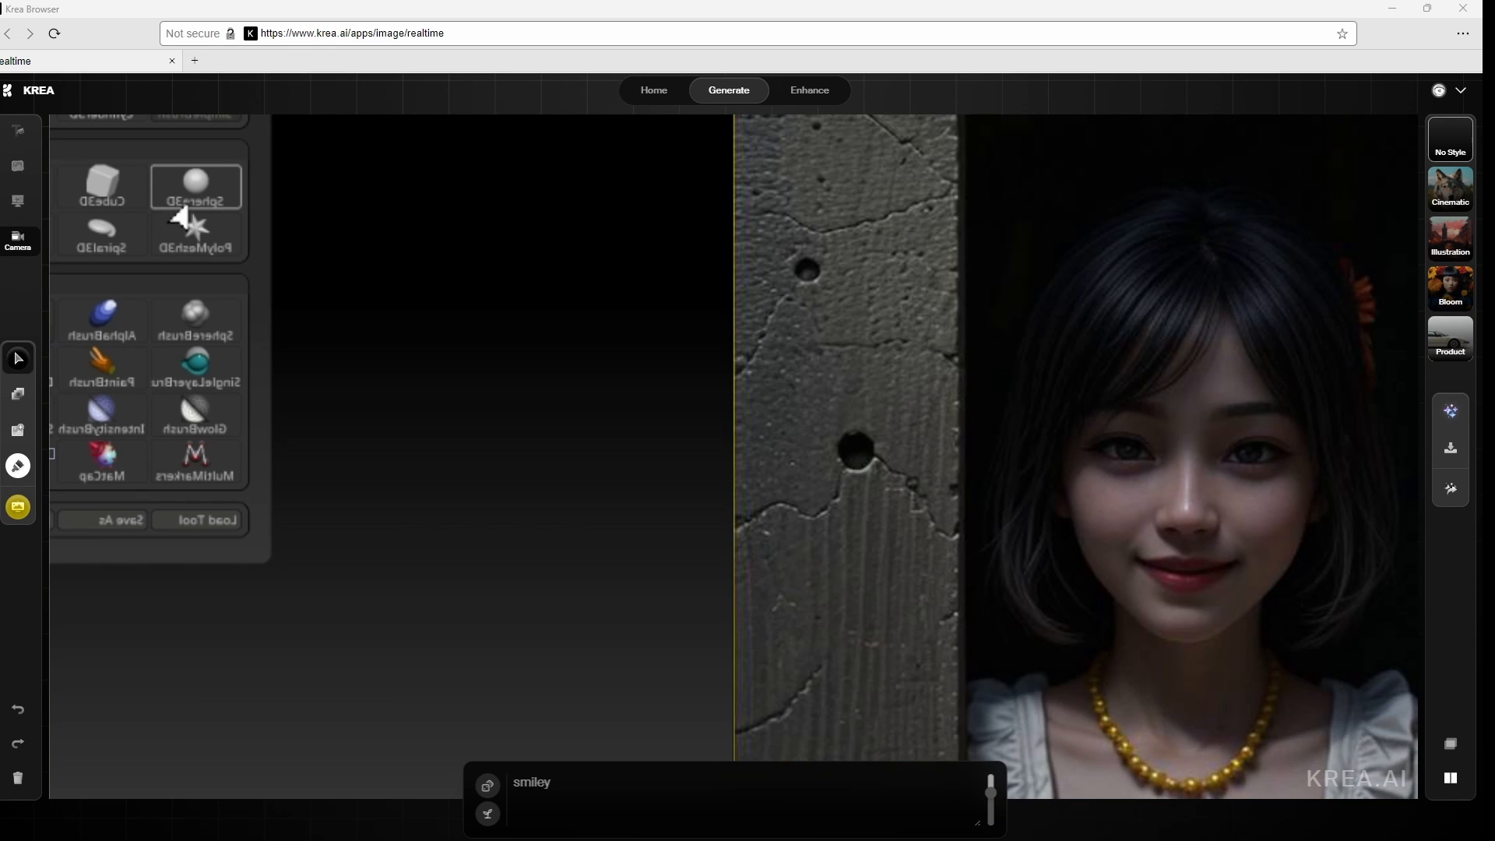
click(184, 208)
drag(274, 427, 97, 839)
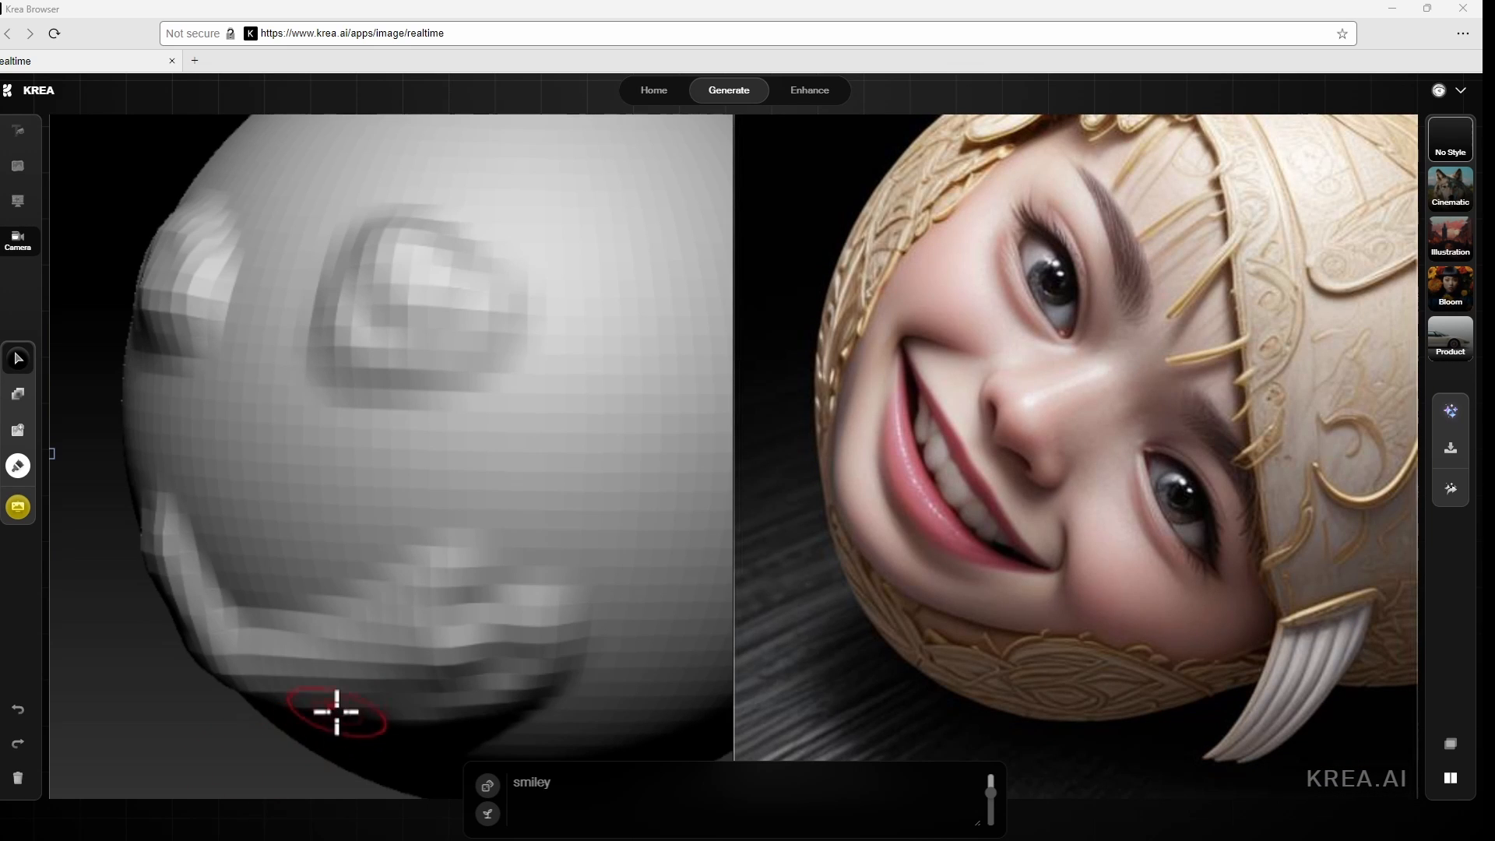
Undo the rough mouth stroke on the sphere and sculpt a broad, raised mouth below the eyes
key(ctrl+z)
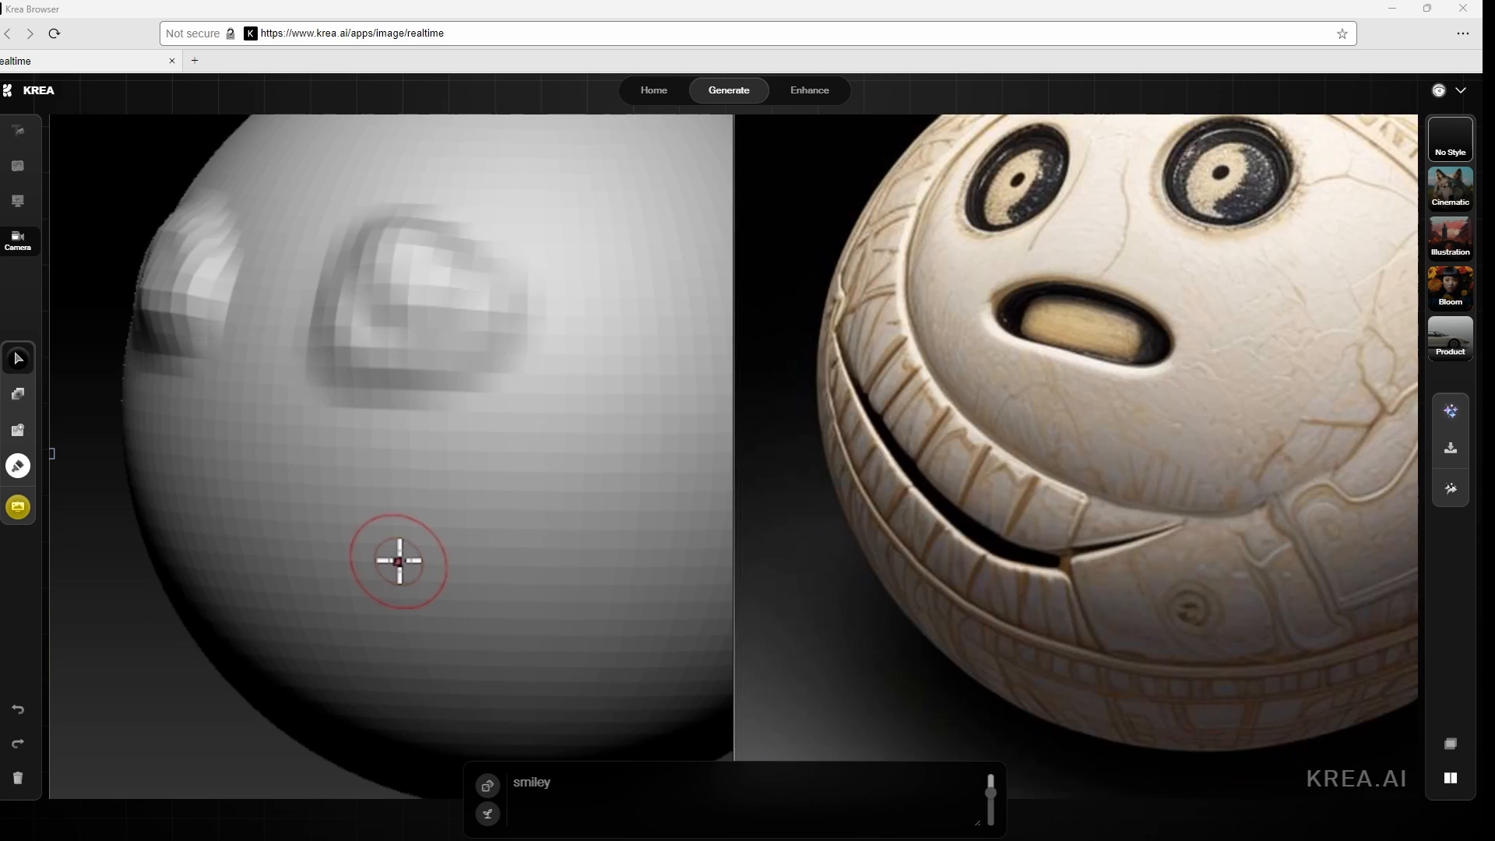
mouse_move(441, 583)
mouse_down()
mouse_move(380, 607)
mouse_move(335, 601)
mouse_up()
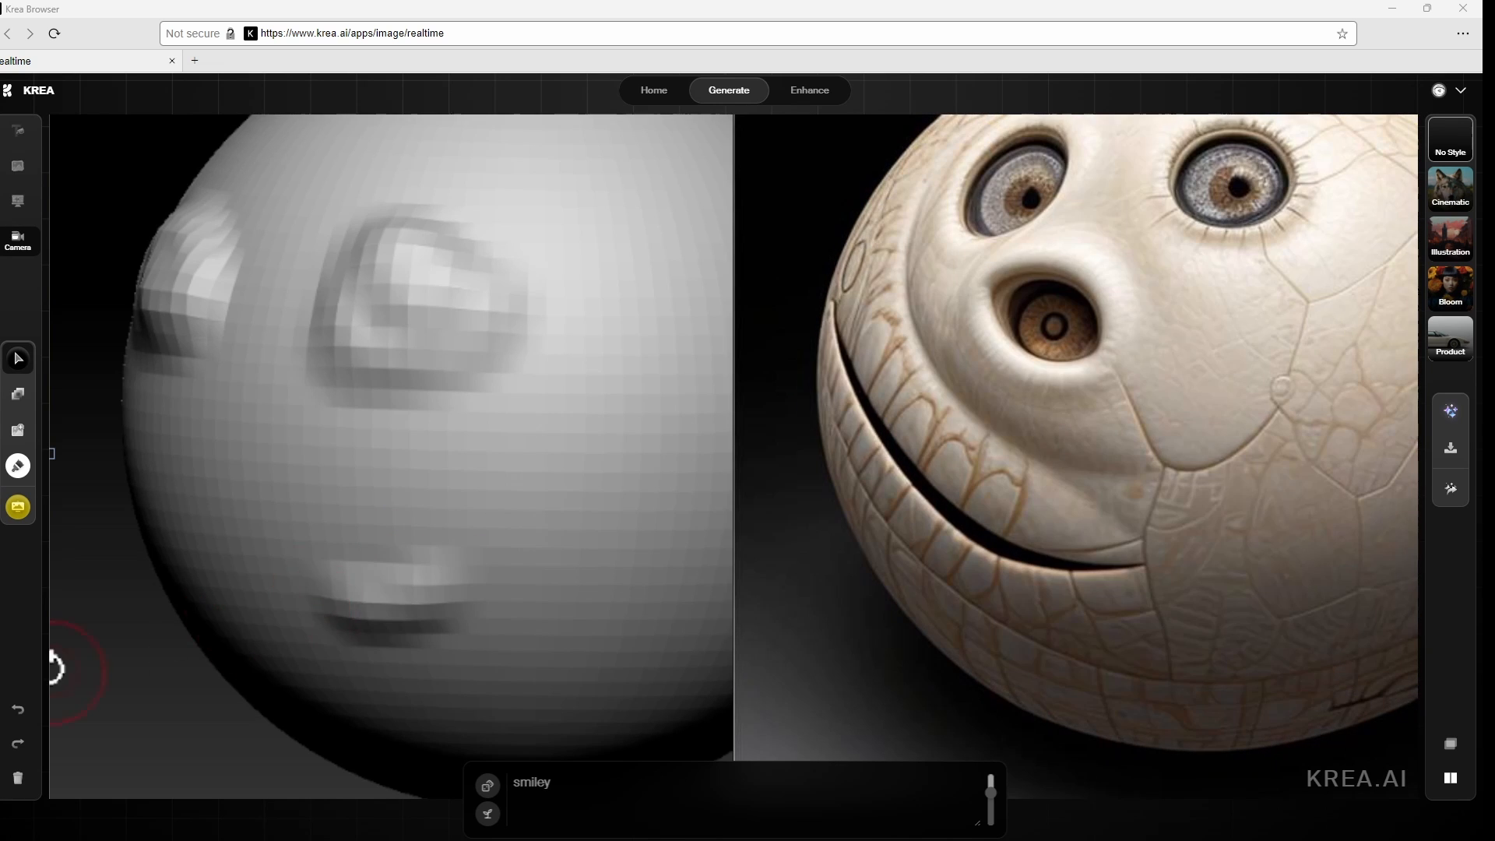
drag(50, 667, 136, 675)
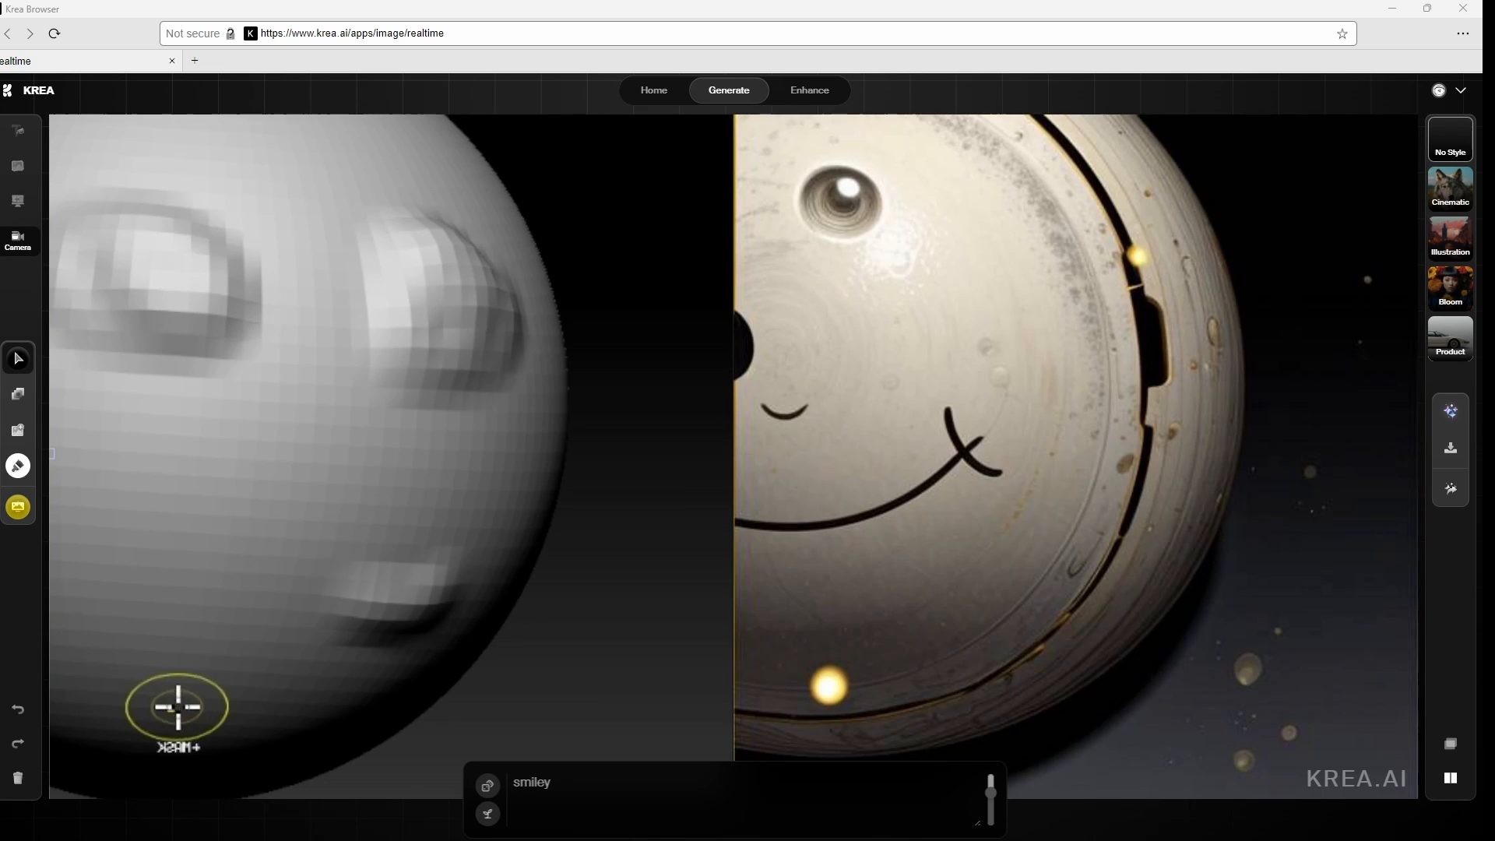
mouse_move(320, 637)
mouse_down()
mouse_move(250, 651)
mouse_move(278, 648)
mouse_up()
mouse_move(370, 598)
mouse_down()
mouse_move(53, 630)
mouse_move(354, 611)
mouse_move(211, 659)
mouse_move(374, 607)
mouse_up()
Build up the two eye mounds above the mouth into larger, rounder bulges
mouse_move(117, 289)
mouse_down()
mouse_move(171, 264)
mouse_move(93, 230)
mouse_move(159, 250)
mouse_up()
mouse_move(520, 261)
mouse_down()
mouse_move(460, 343)
mouse_move(464, 249)
mouse_up()
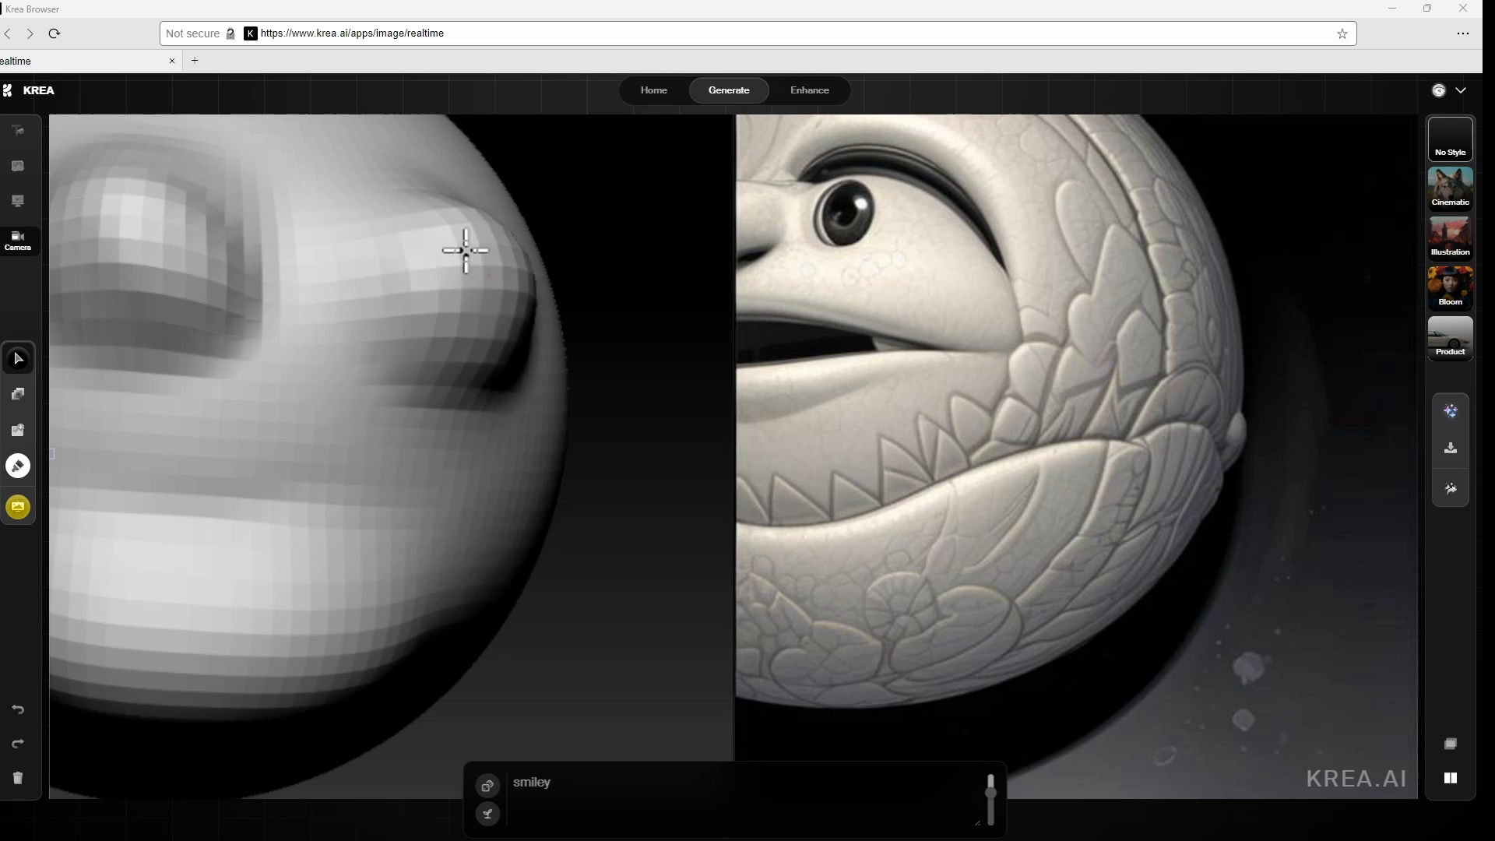
drag(689, 345, 545, 349)
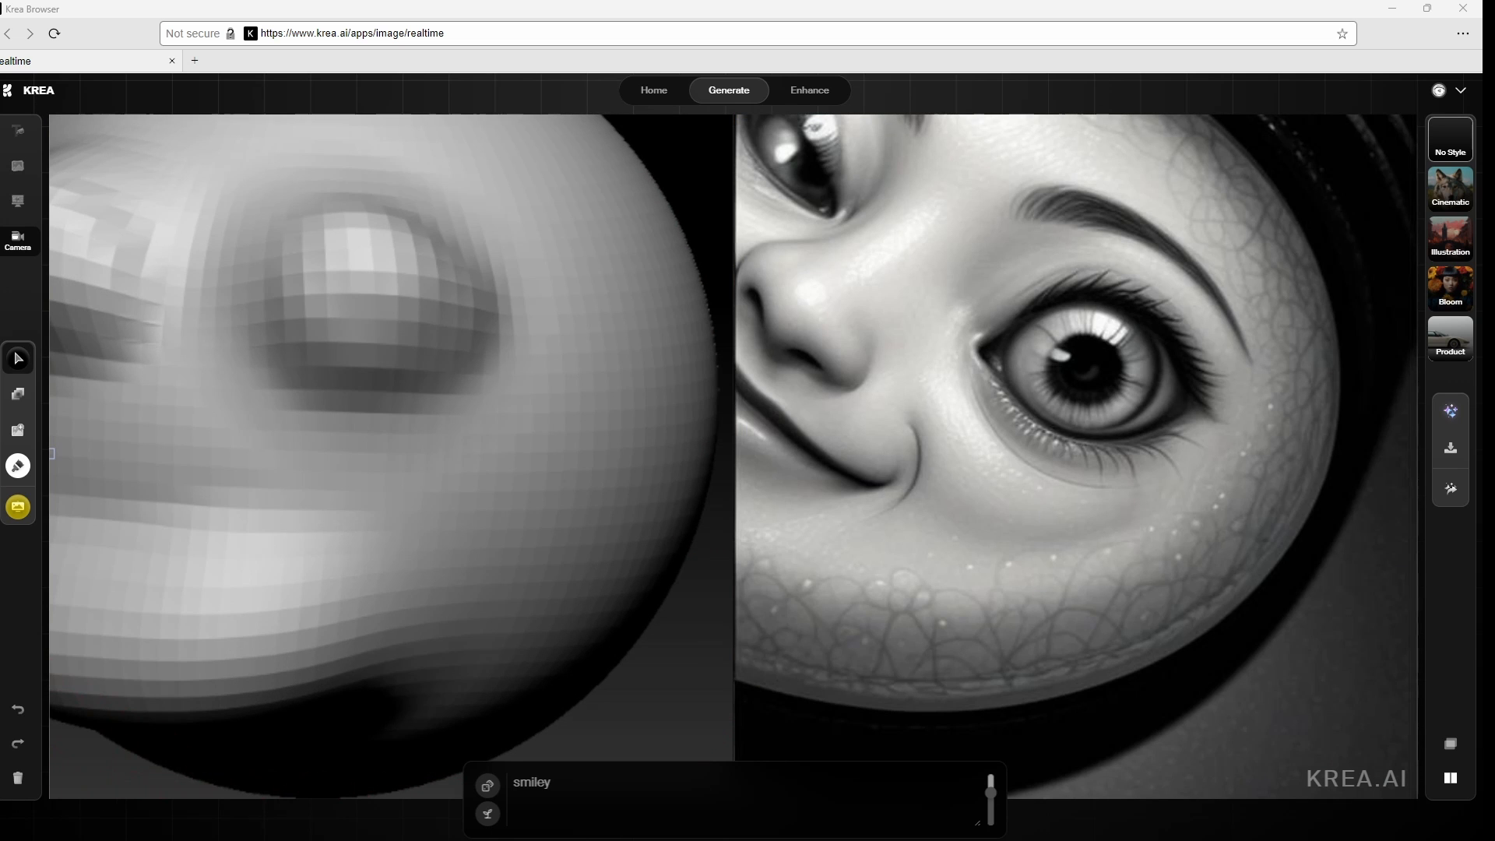
mouse_move(661, 732)
mouse_down()
mouse_move(640, 692)
mouse_move(547, 711)
mouse_move(572, 762)
mouse_move(571, 592)
mouse_move(544, 663)
mouse_move(808, 647)
mouse_move(759, 735)
mouse_move(766, 603)
mouse_up()
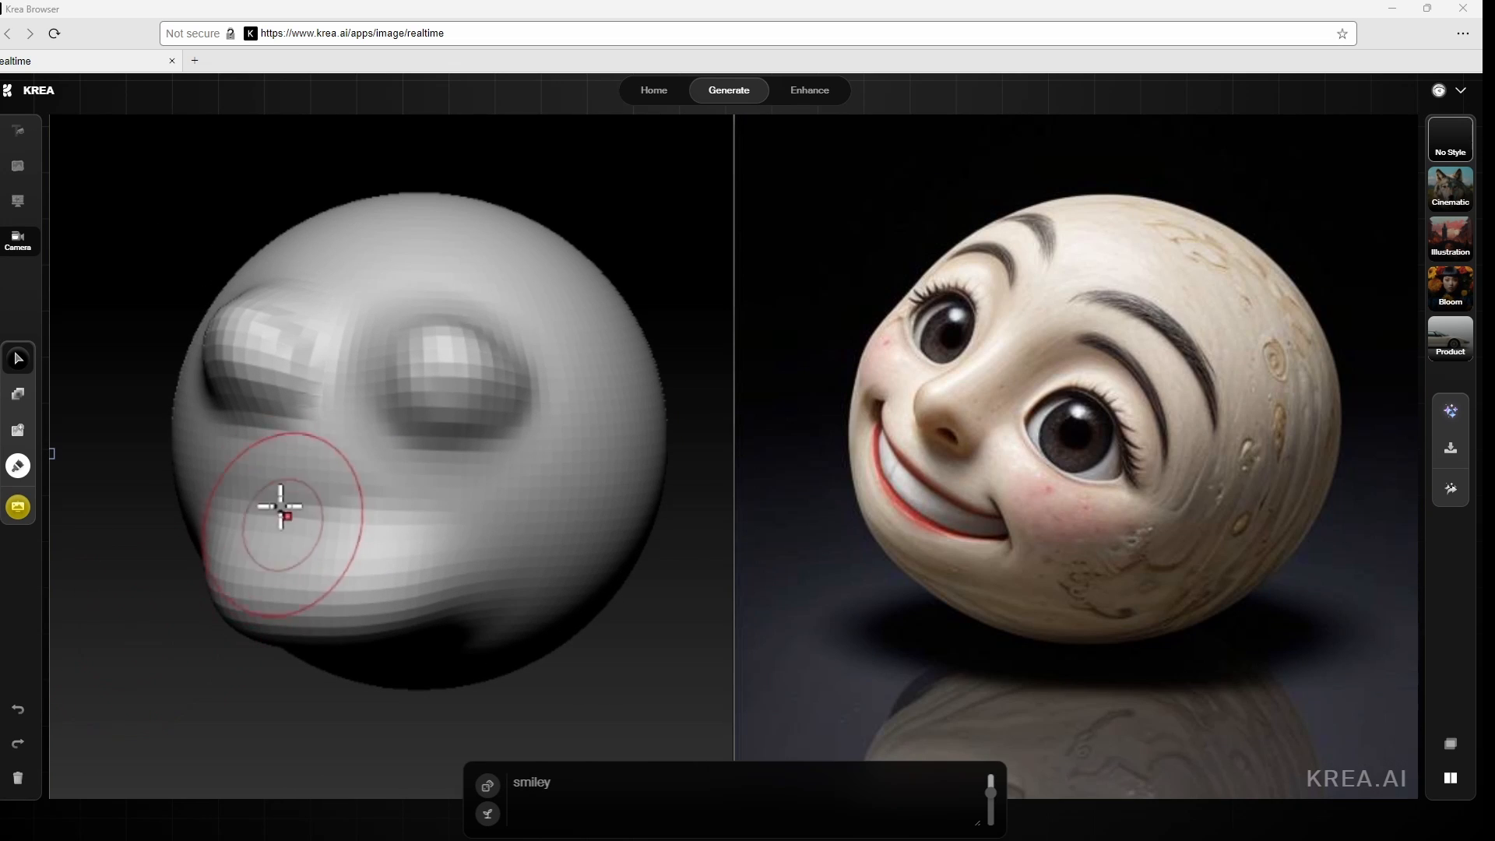
Carve hollow, arched sockets into both eye mounds and reshape the area between the eyes and mouth
mouse_move(281, 506)
mouse_down()
mouse_move(417, 360)
mouse_move(423, 394)
mouse_up()
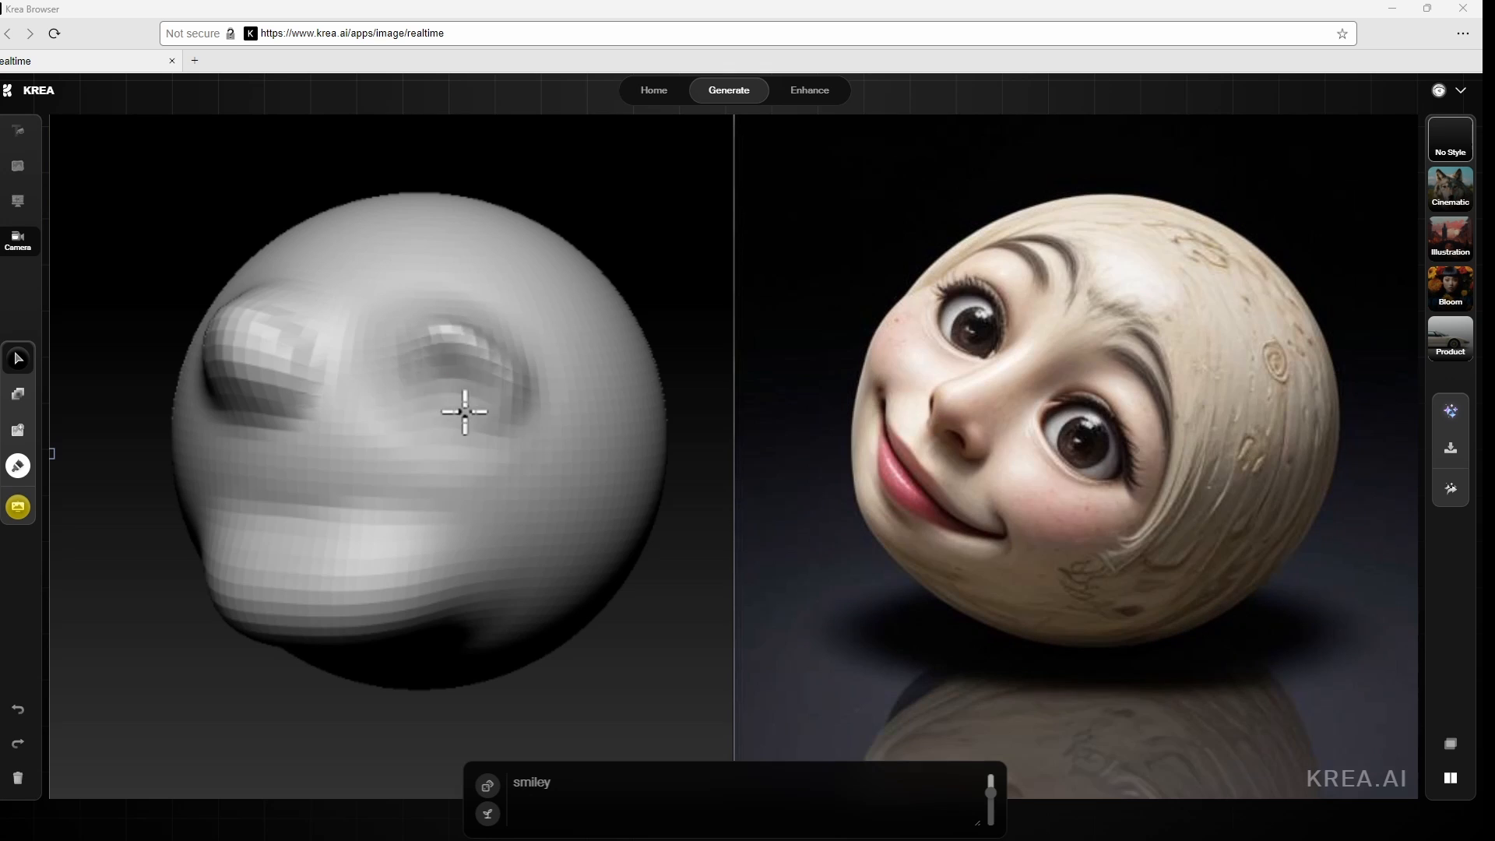
mouse_move(292, 354)
mouse_down()
mouse_move(231, 357)
mouse_move(227, 324)
mouse_move(250, 330)
mouse_move(229, 362)
mouse_up()
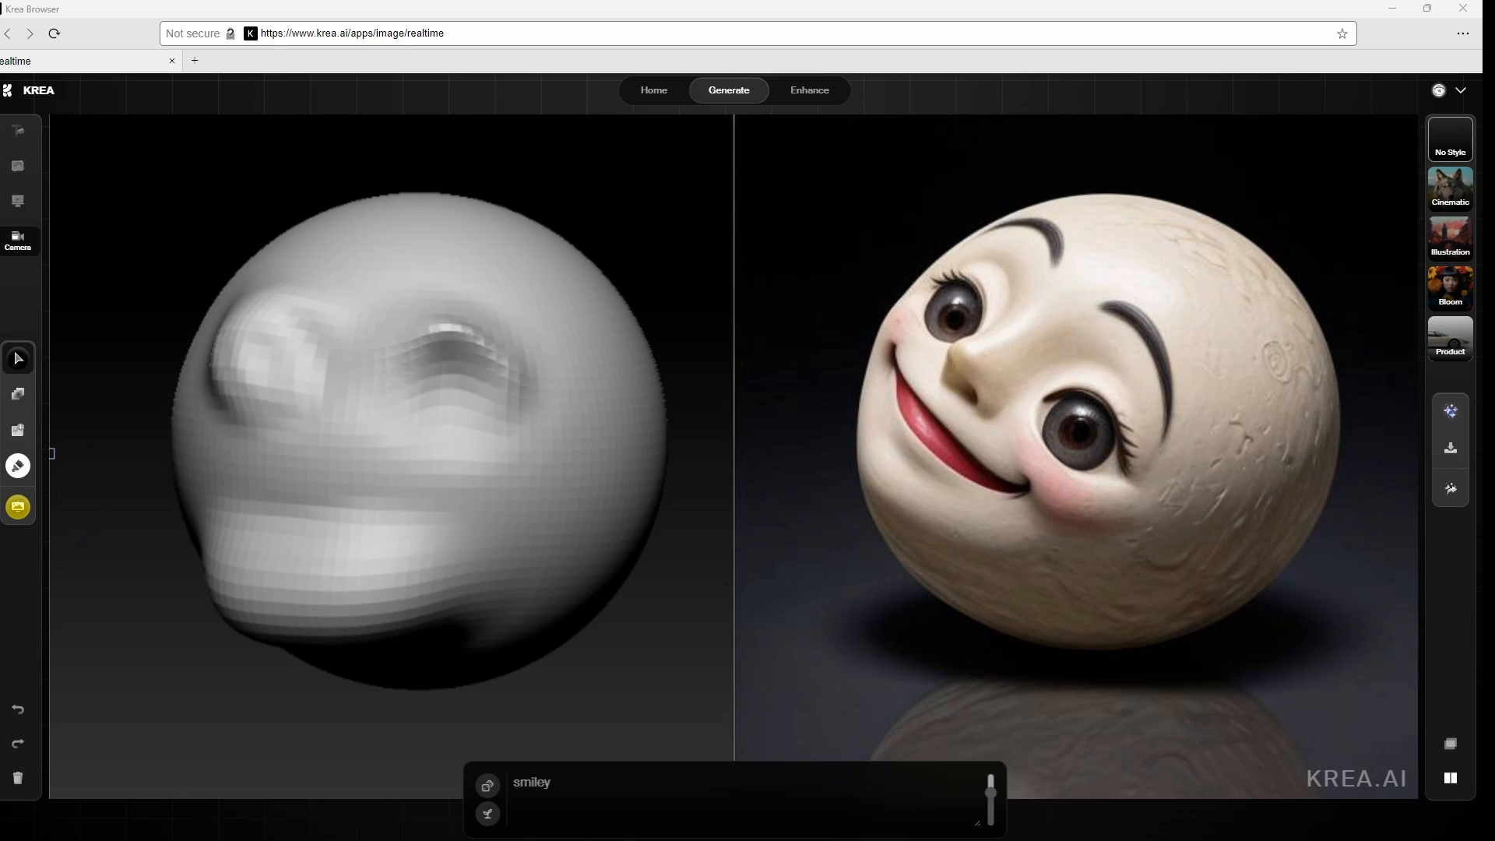
mouse_move(280, 498)
mouse_down()
mouse_move(417, 427)
mouse_move(460, 376)
mouse_move(467, 390)
mouse_move(257, 423)
mouse_up()
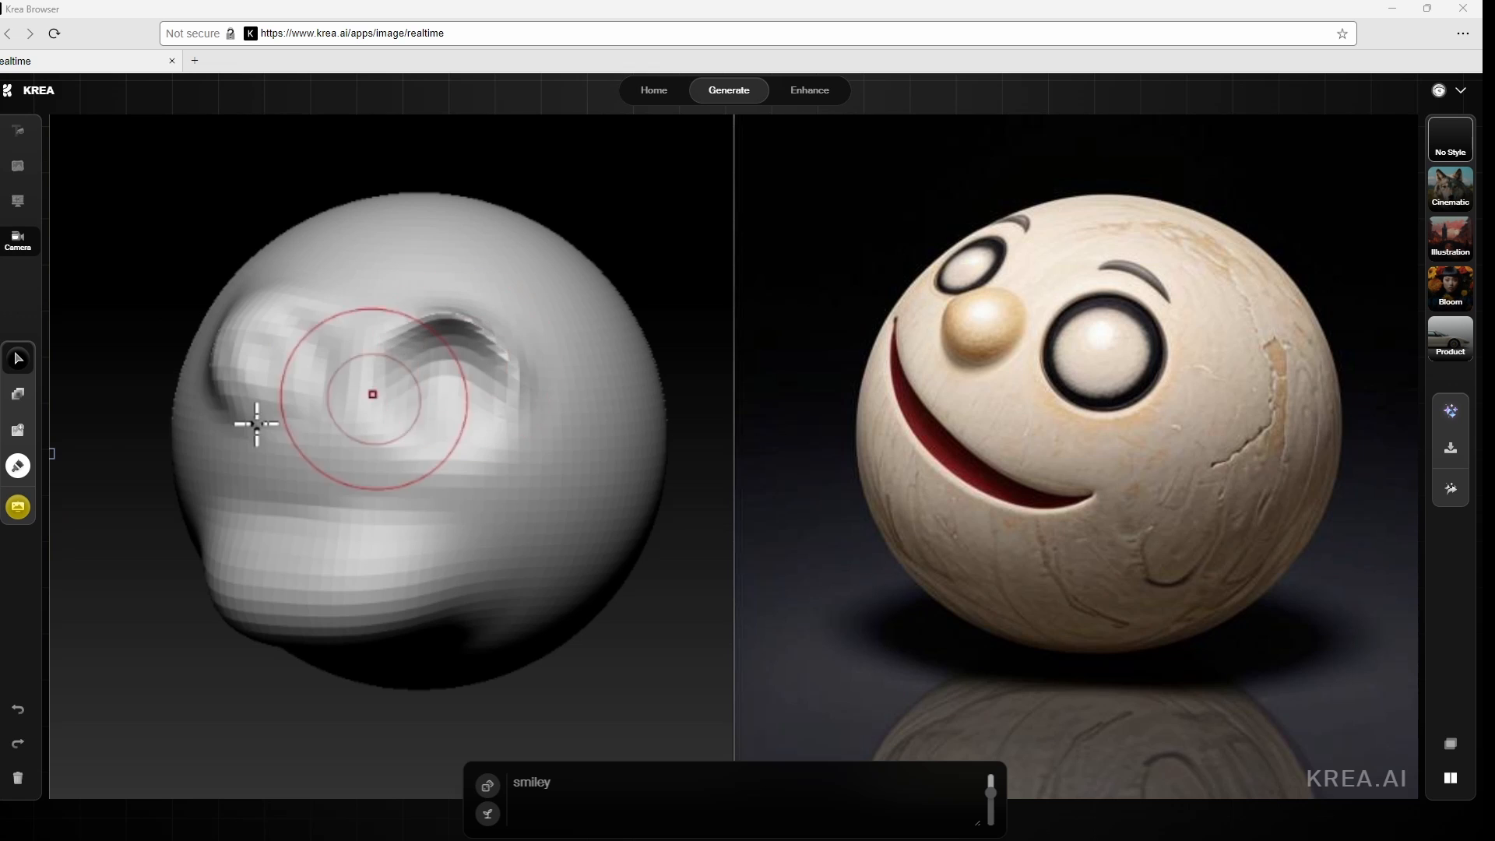
drag(109, 461, 202, 457)
drag(275, 397, 271, 350)
mouse_move(394, 524)
mouse_down()
mouse_move(250, 530)
mouse_move(367, 537)
mouse_move(533, 604)
mouse_up()
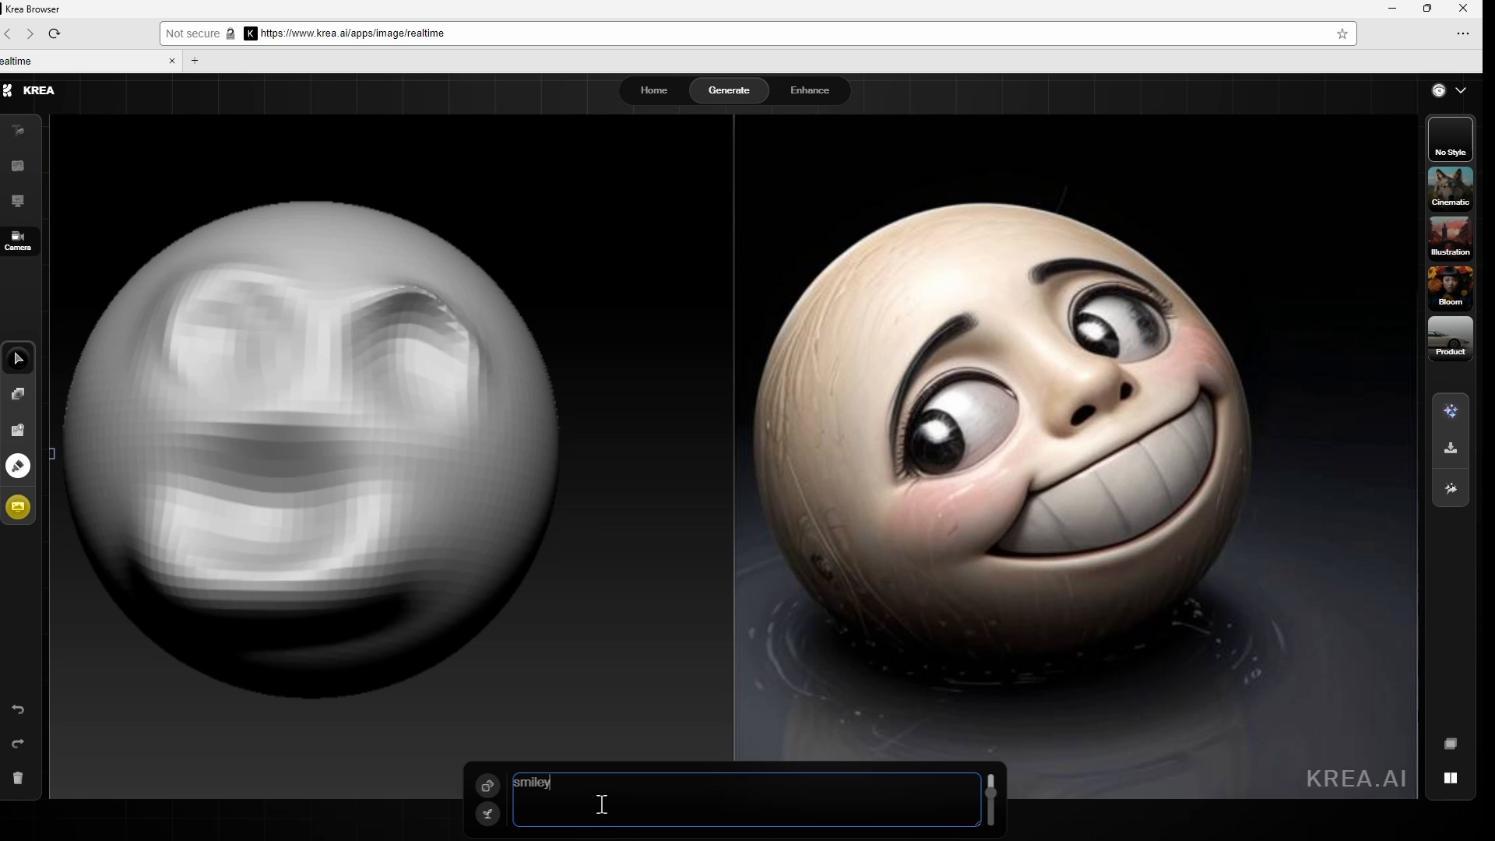
Replace the Krea prompt with "fishing"
text(fishing)
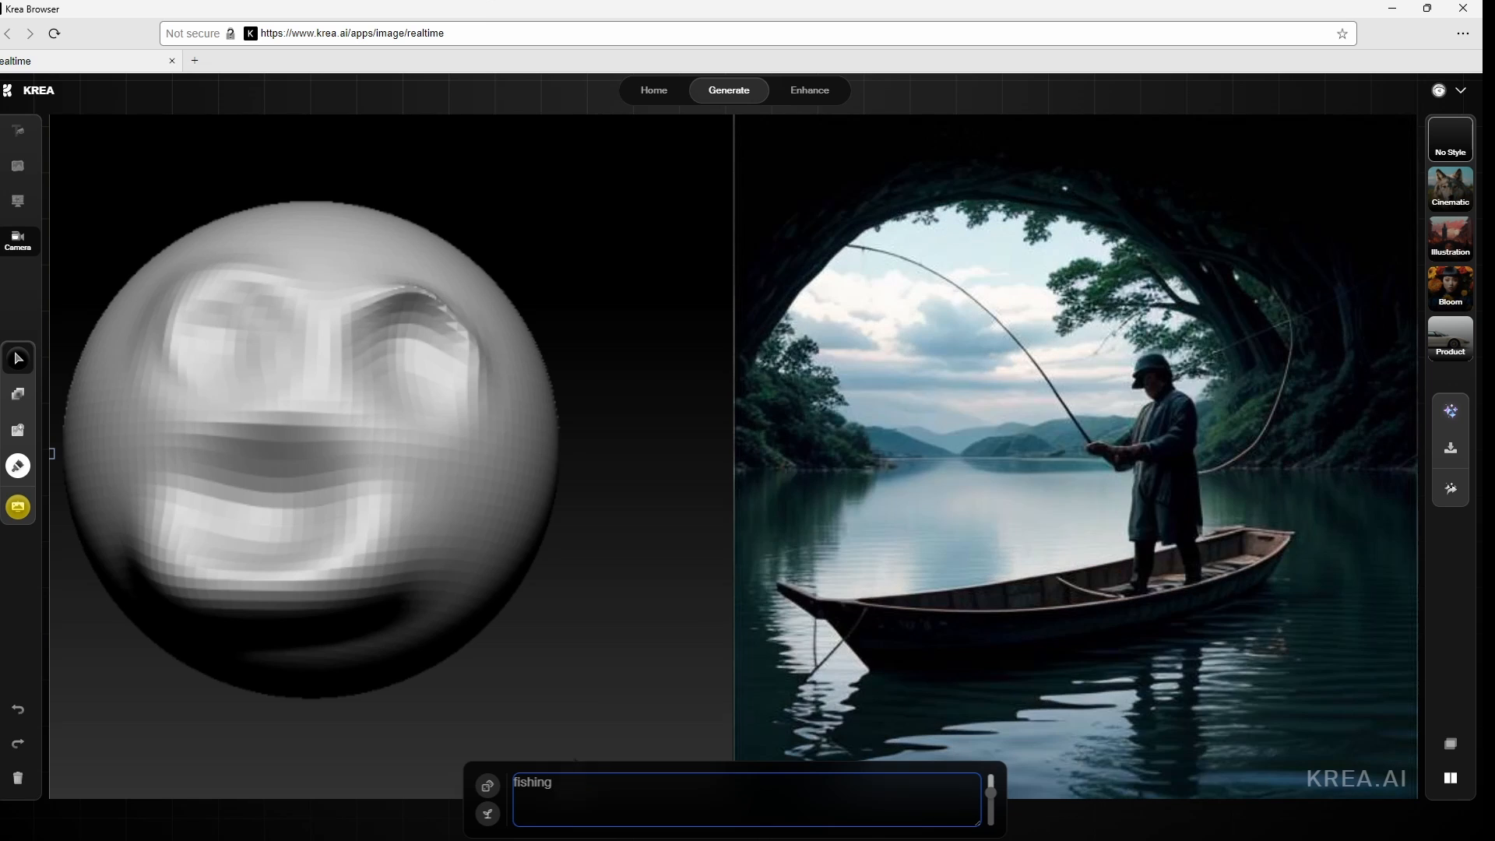
Carve a deep opening between the lips of the ZBrush face, curve the mouth corners, and build up both lips
drag(92, 353, 151, 372)
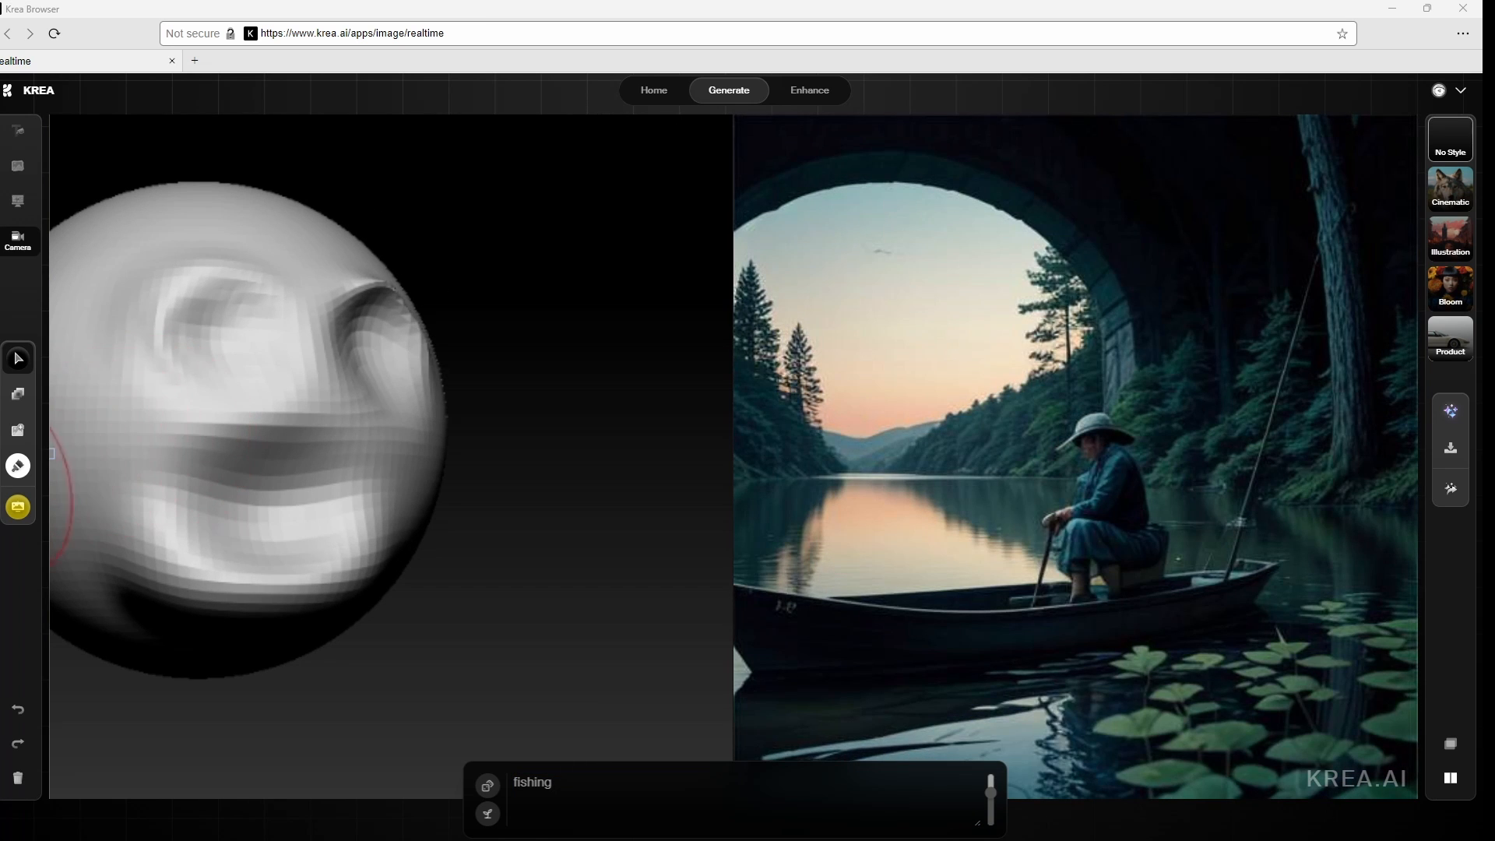
mouse_move(133, 647)
mouse_down()
mouse_move(129, 676)
mouse_move(70, 660)
mouse_move(54, 630)
mouse_move(117, 646)
mouse_up()
scroll(303, 445, up, 5)
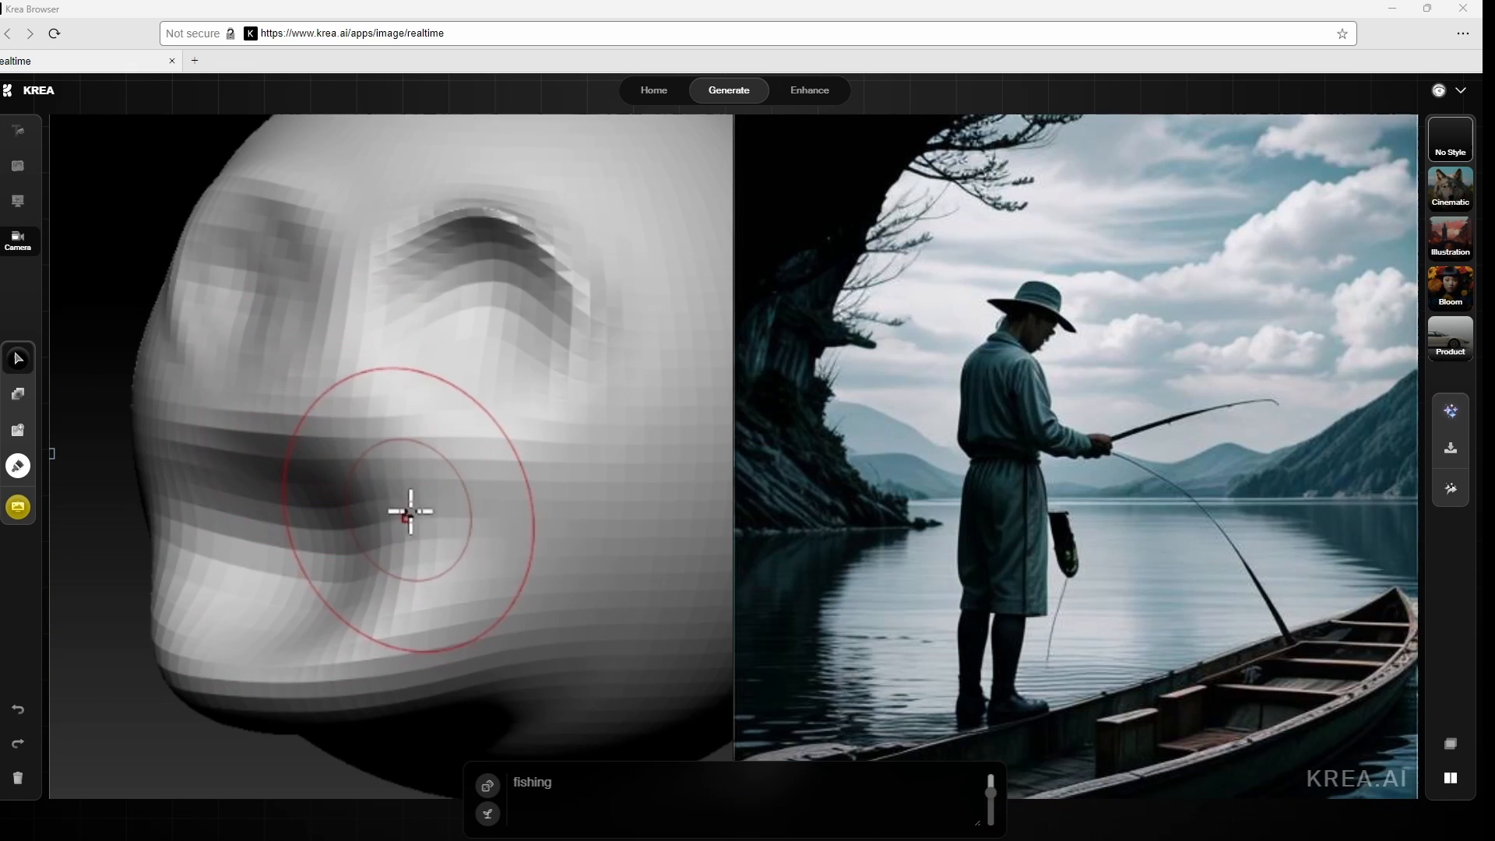
mouse_move(410, 511)
mouse_down()
mouse_move(343, 446)
mouse_move(217, 418)
mouse_up()
drag(90, 436, 303, 442)
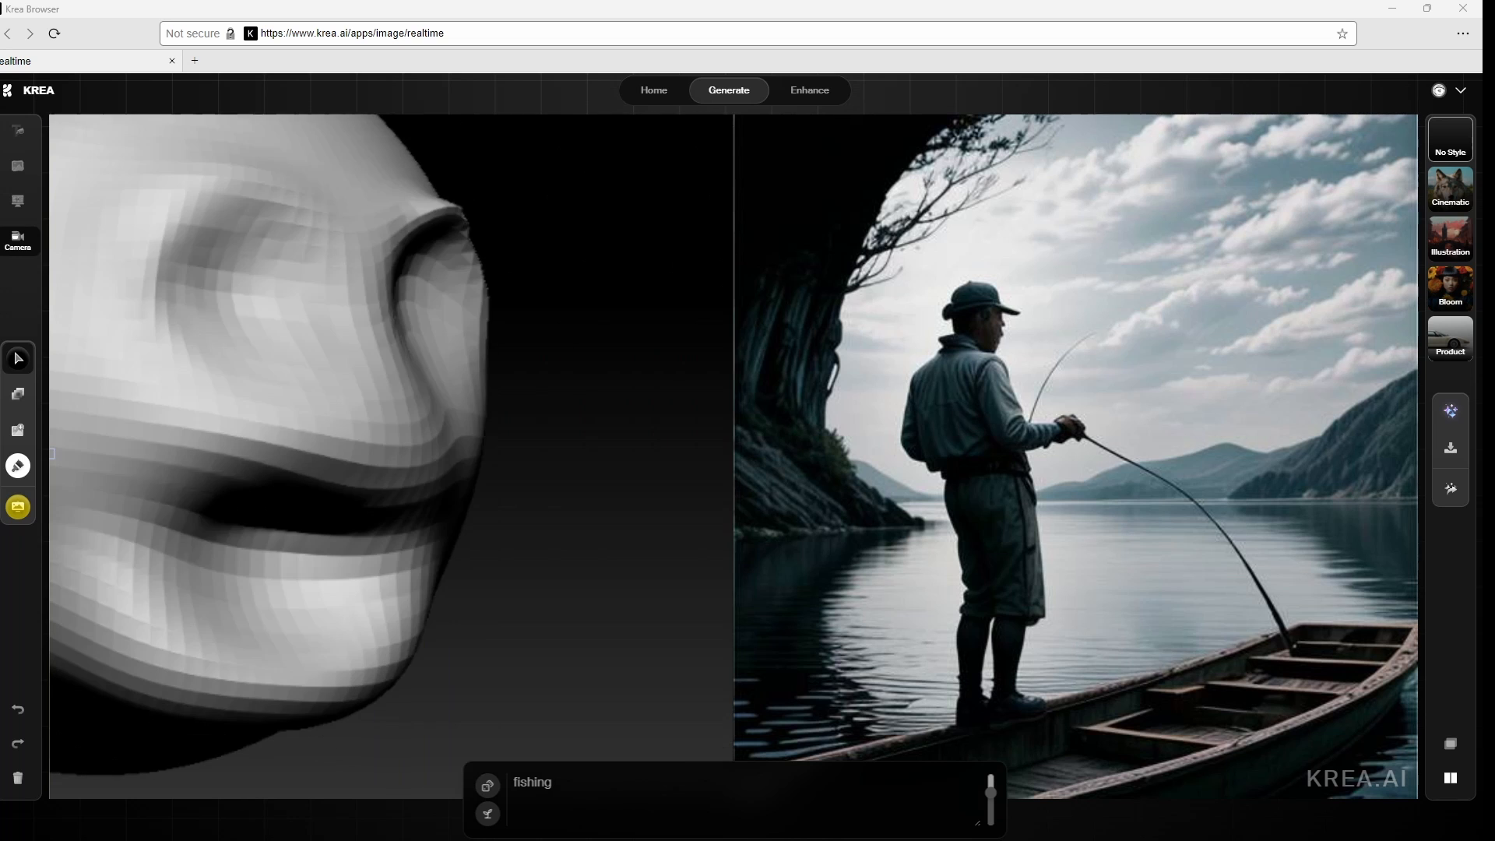
mouse_move(196, 504)
mouse_down()
mouse_move(91, 480)
mouse_move(137, 470)
mouse_move(148, 580)
mouse_up()
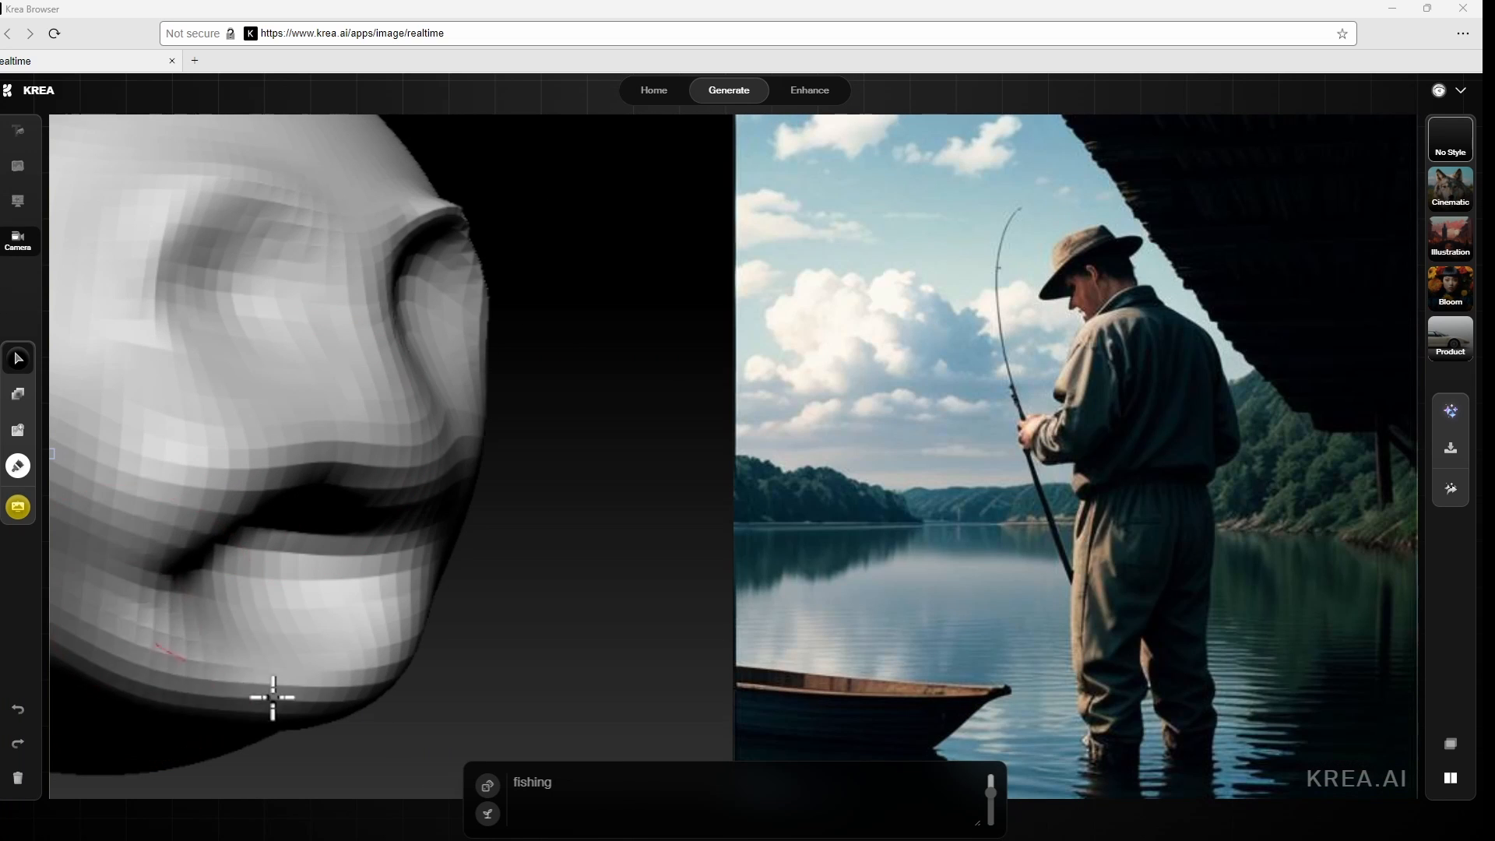
drag(270, 698, 183, 615)
mouse_move(171, 498)
mouse_down()
mouse_move(332, 439)
mouse_move(427, 440)
mouse_up()
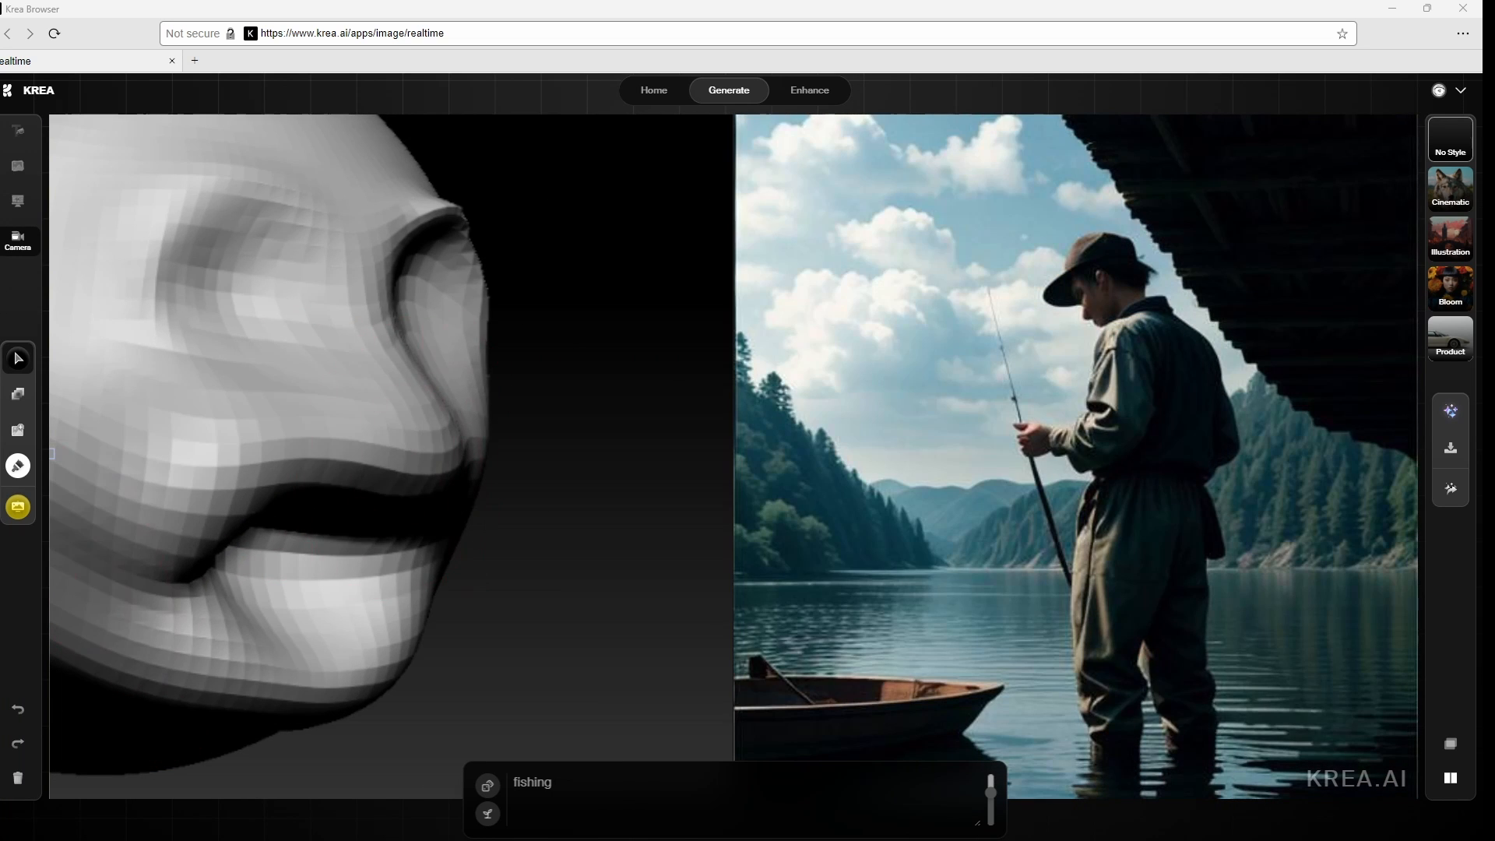
mouse_move(545, 441)
mouse_down()
mouse_move(670, 444)
mouse_move(374, 591)
mouse_move(235, 826)
mouse_up()
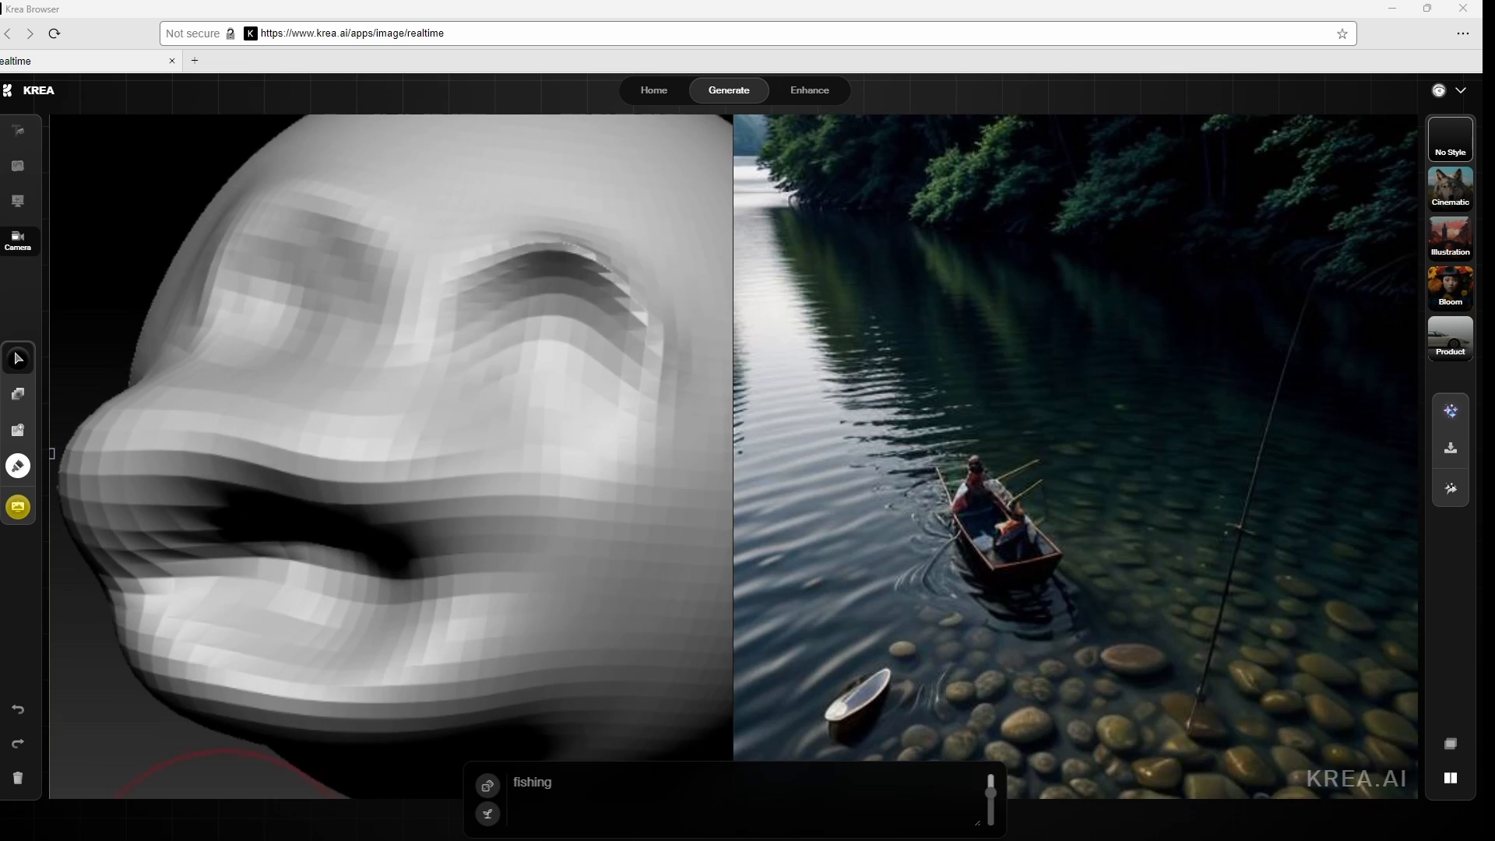
key(ctrl+z)
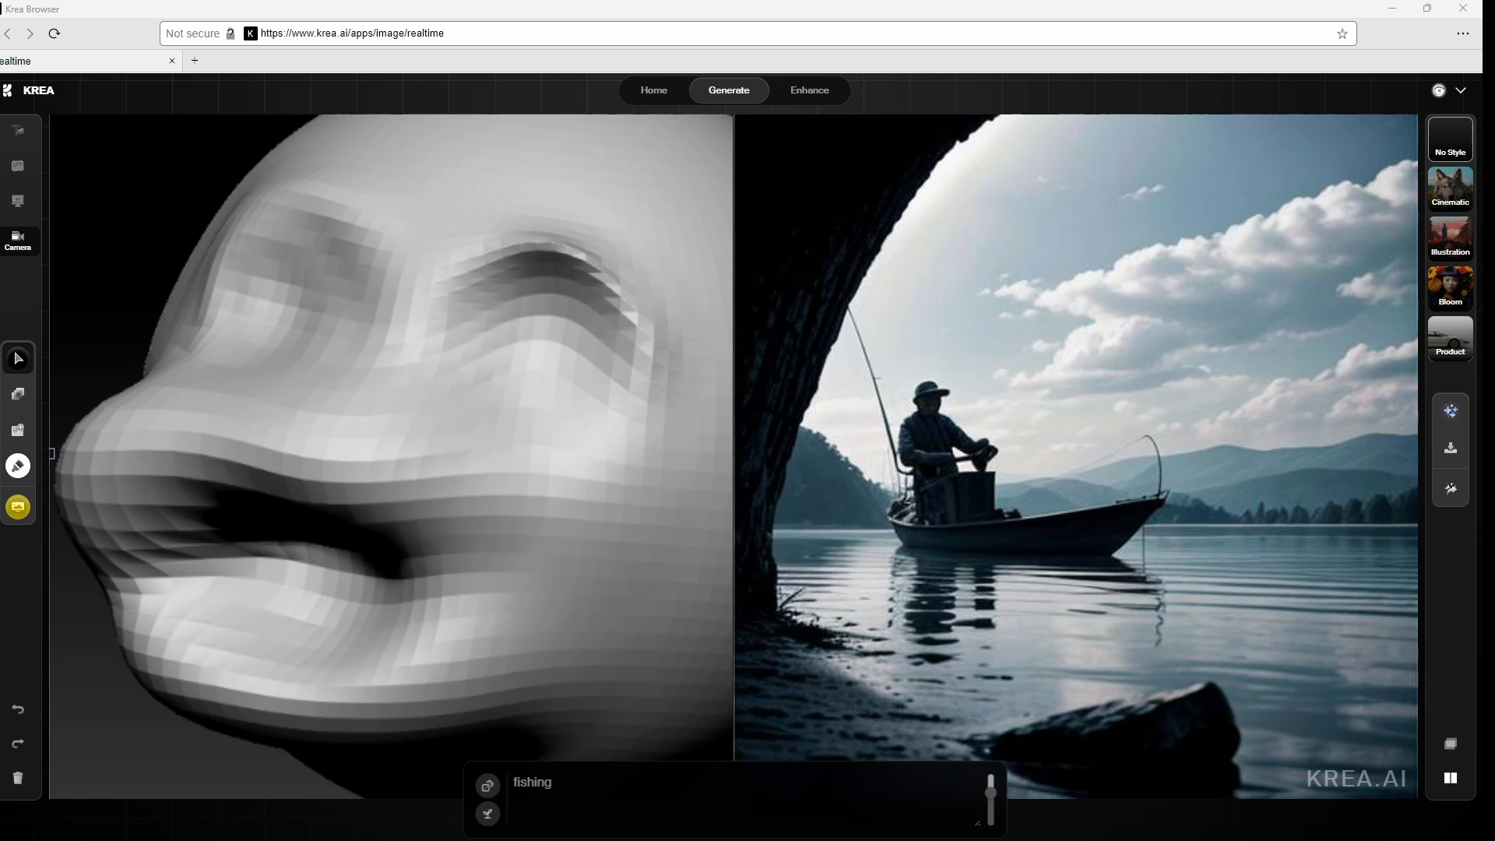
Subdivide the sculpted face mesh to a finer resolution
key(ctrl+d)
drag(110, 491, 225, 492)
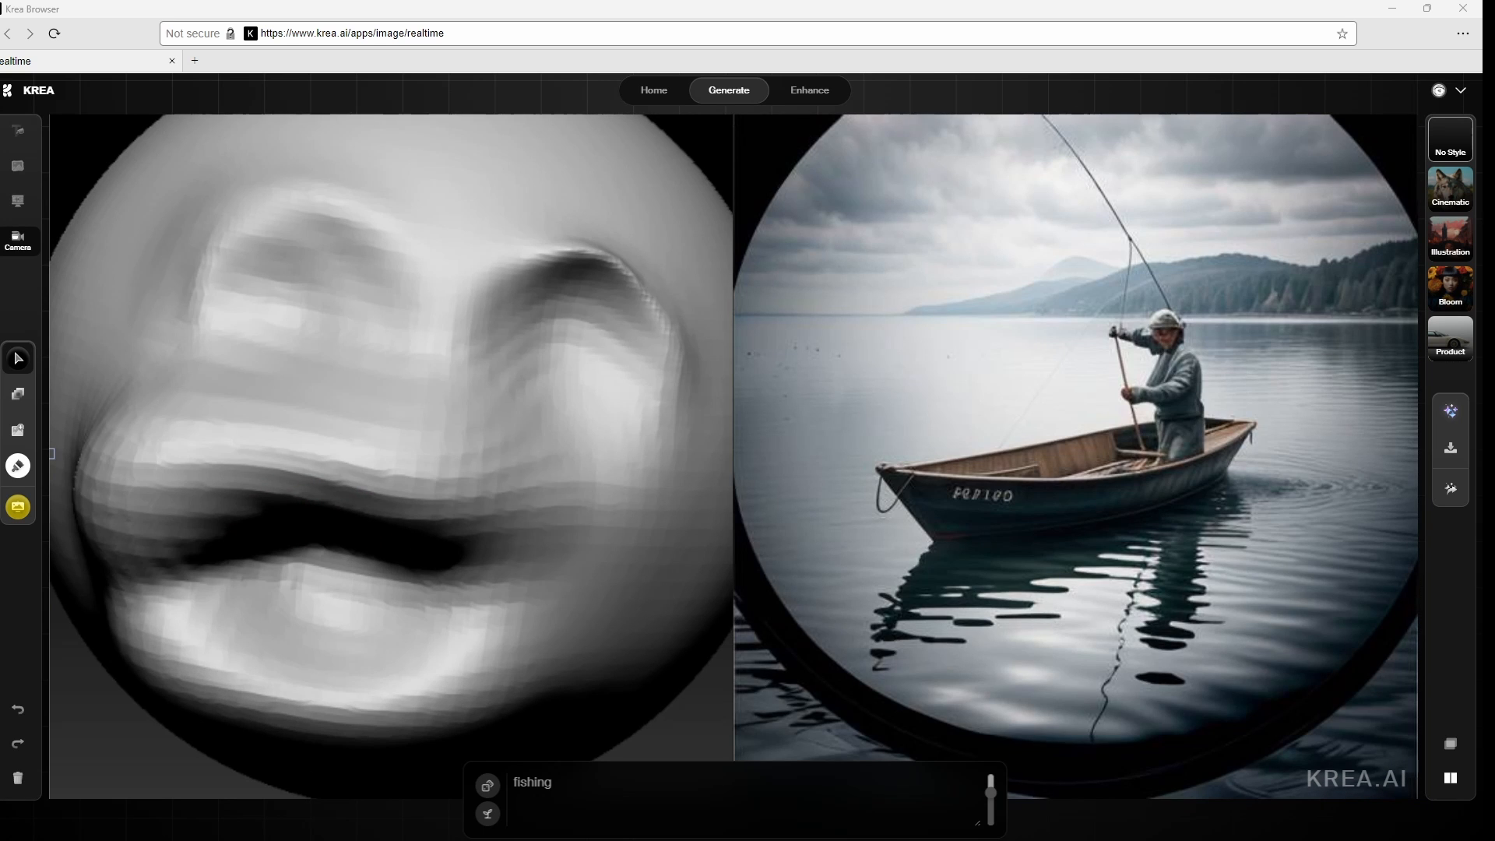
Undo the eye and mouth sculpting back to the plain sphere
key(ctrl+z)
key(ctrl+z)
key(ctrl+z)
key(ctrl+z)
key(ctrl+z)
key(ctrl+z)
key(ctrl+z)
key(ctrl+z)
key(ctrl+z)
key(ctrl+z)
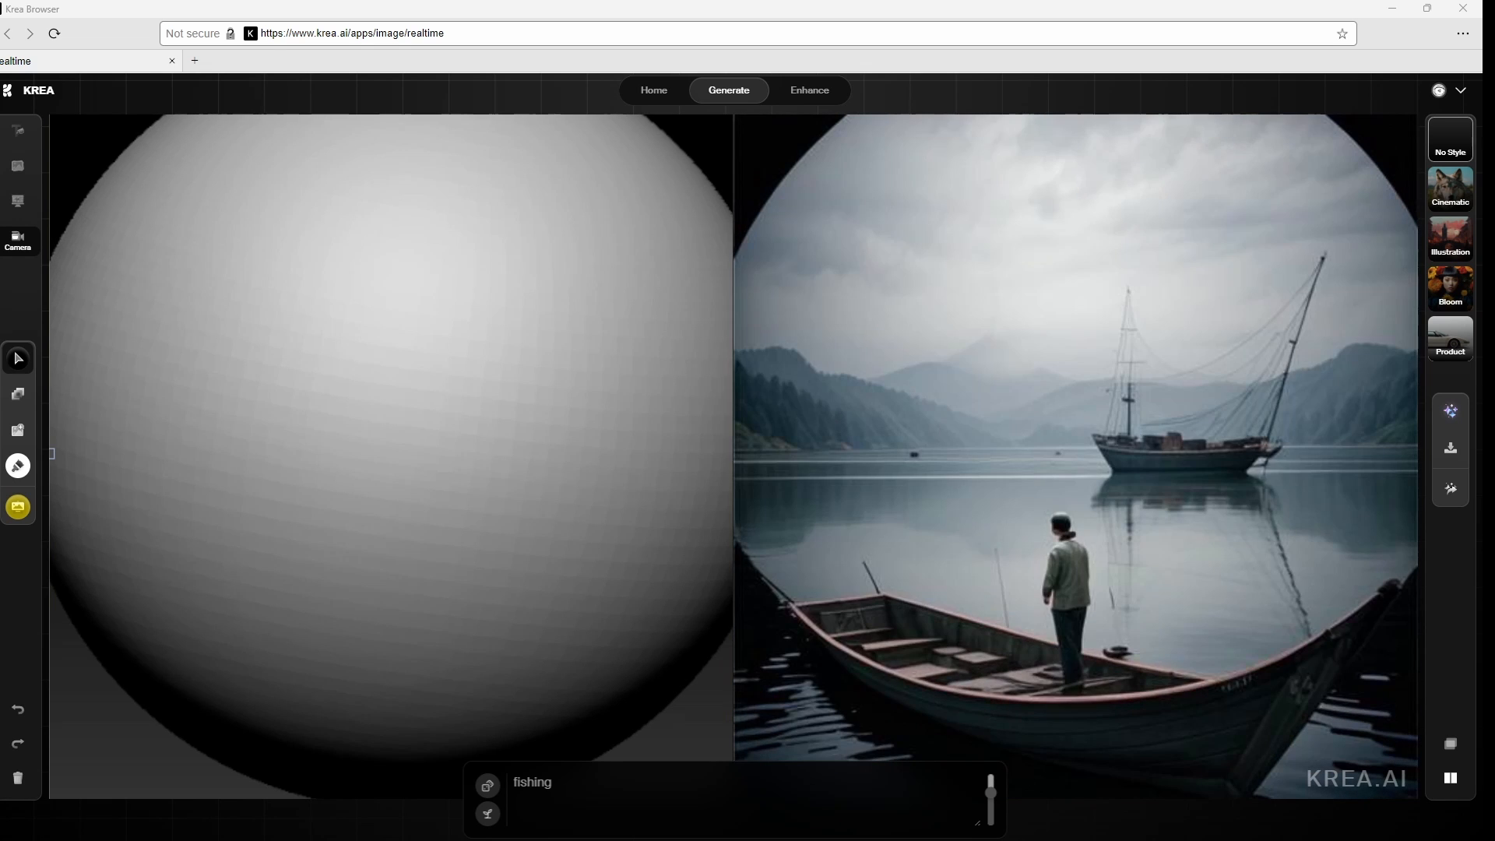
Try building up two soft, raised eye mounds on the upper part of the sphere, and undo them
mouse_move(350, 367)
mouse_down()
mouse_move(493, 337)
mouse_move(507, 285)
mouse_up()
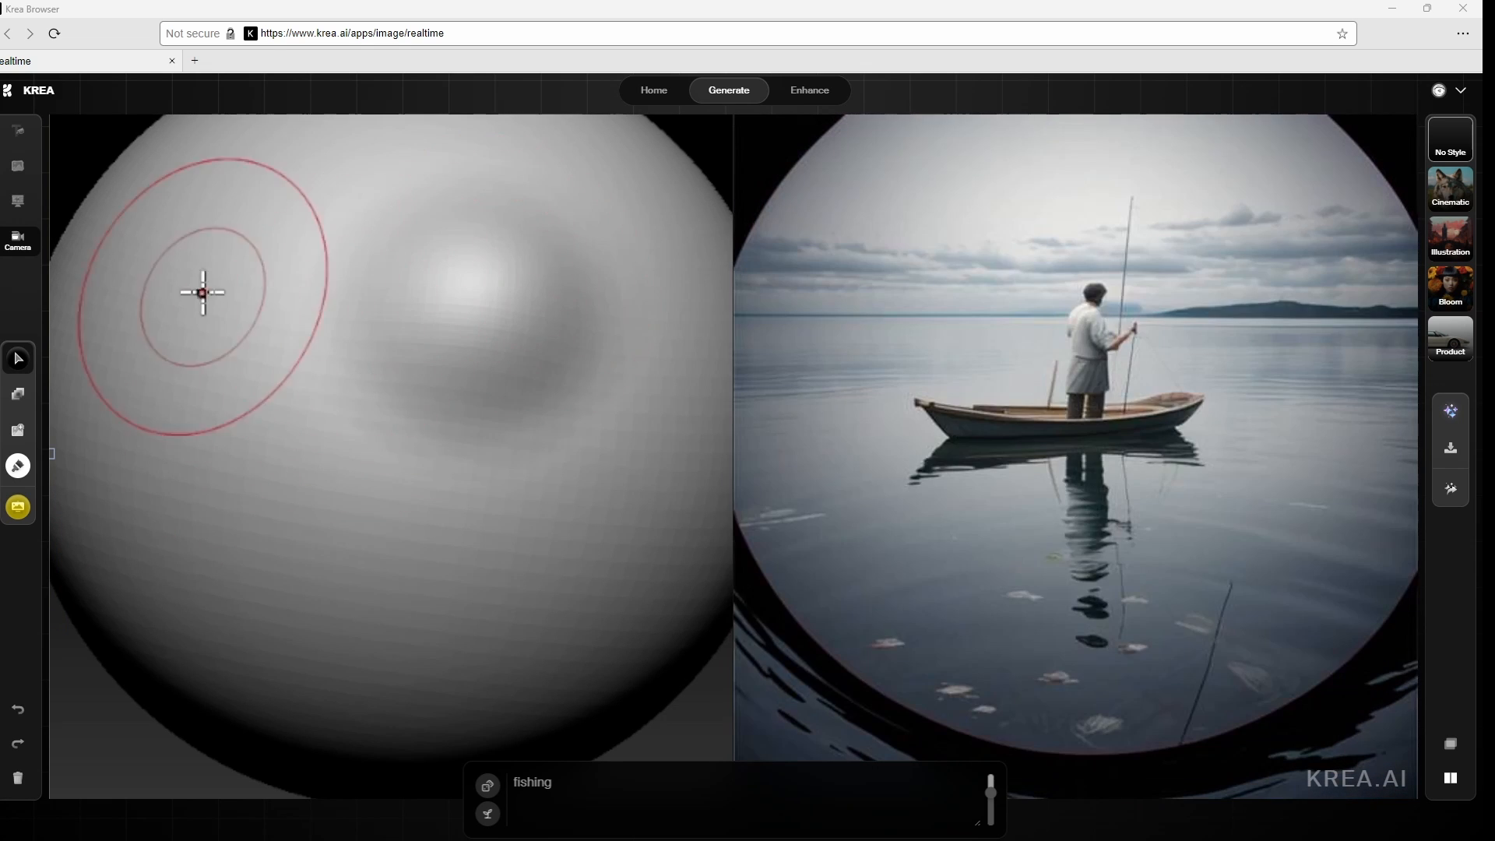
mouse_move(189, 301)
mouse_down()
mouse_move(207, 324)
mouse_move(194, 363)
mouse_up()
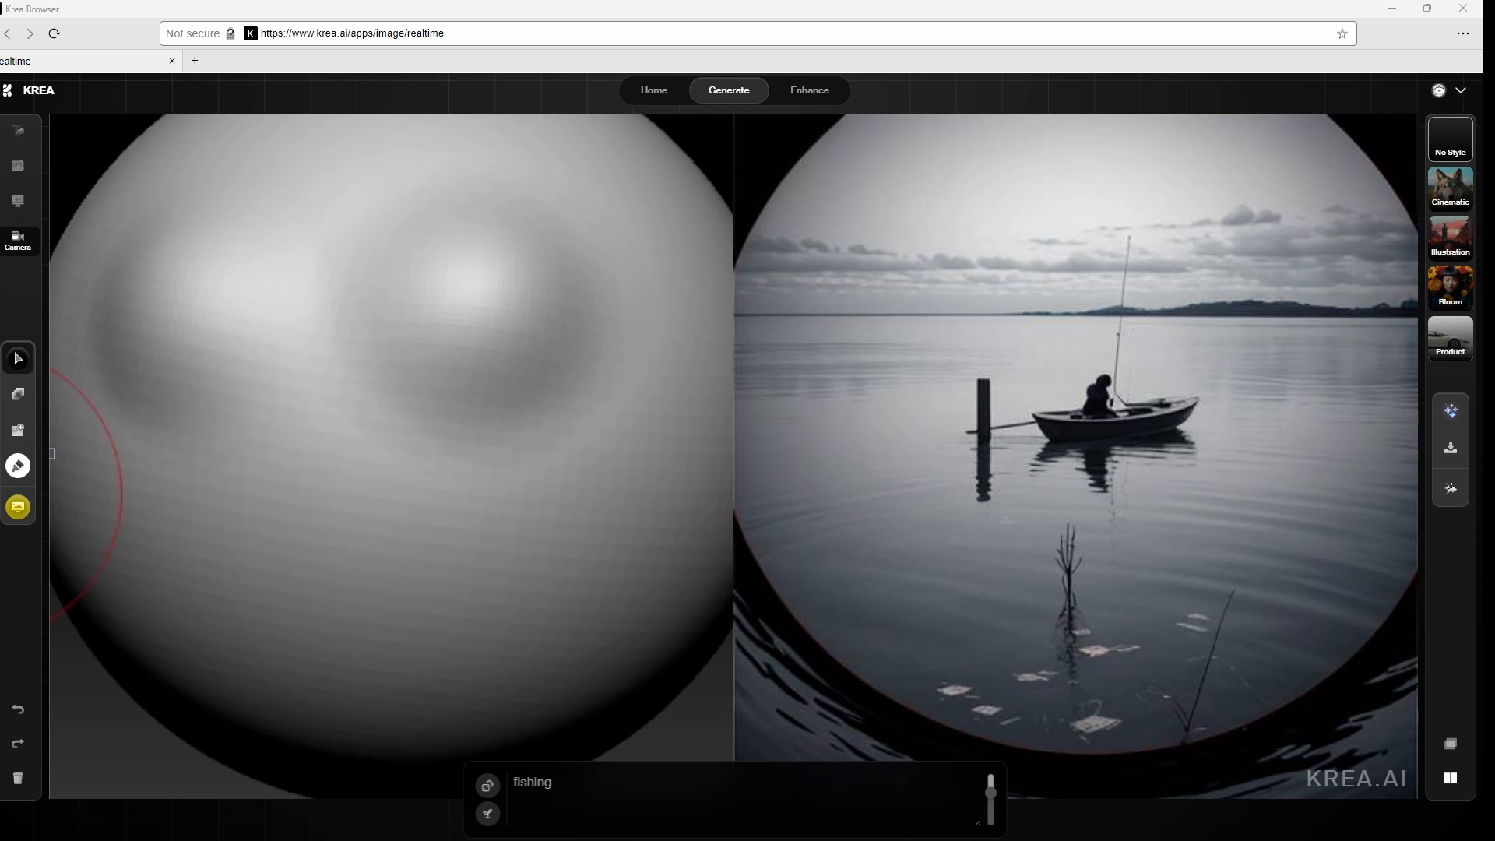
drag(4, 506, 2, 381)
key(ctrl+z)
key(ctrl+z)
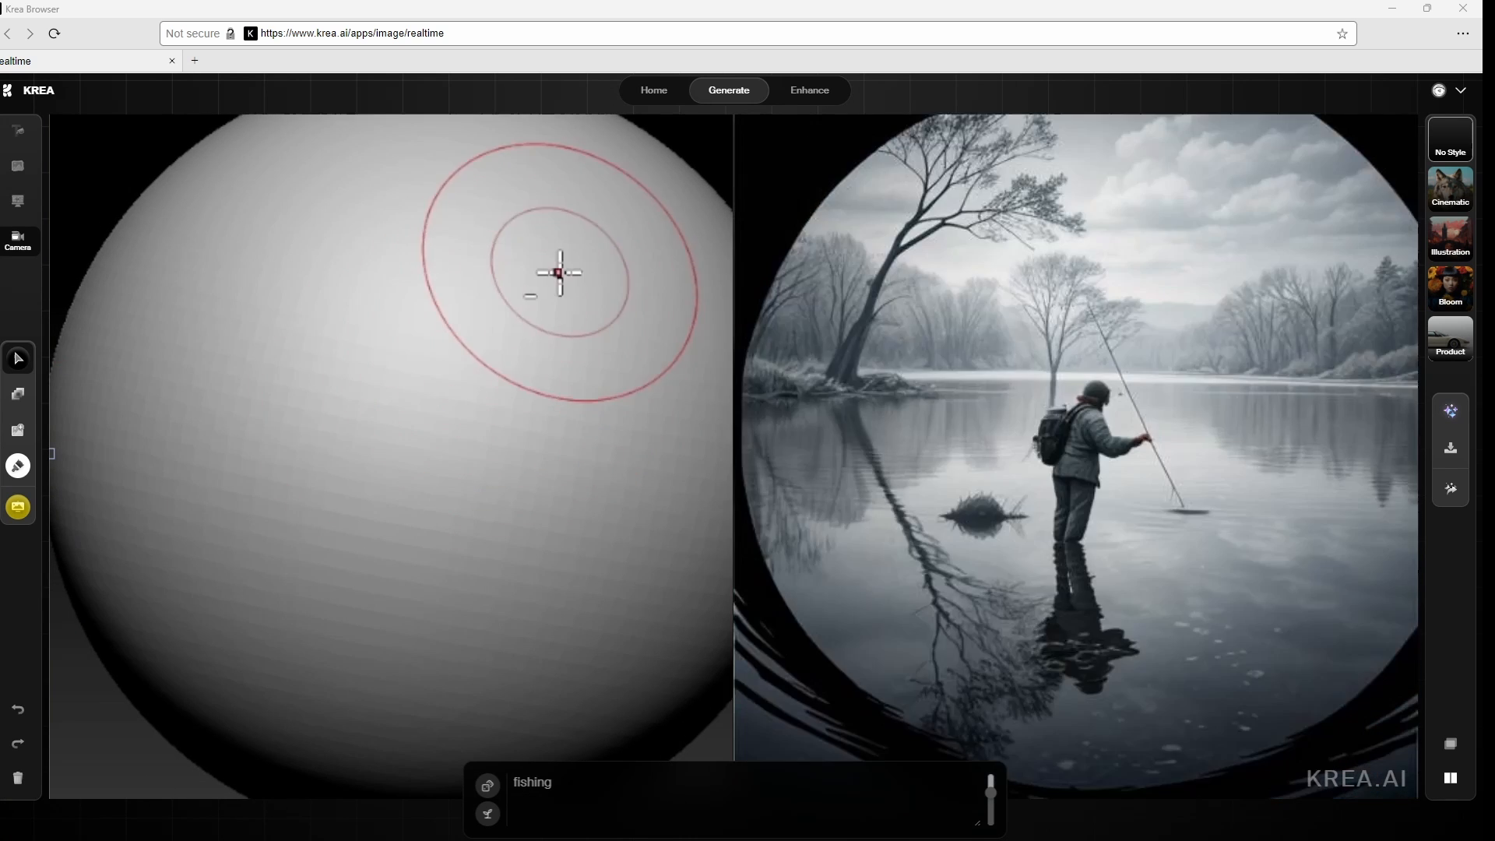
Try carving a single eye hollow into the sphere, and undo it
drag(557, 273, 529, 282)
drag(3, 405, 105, 397)
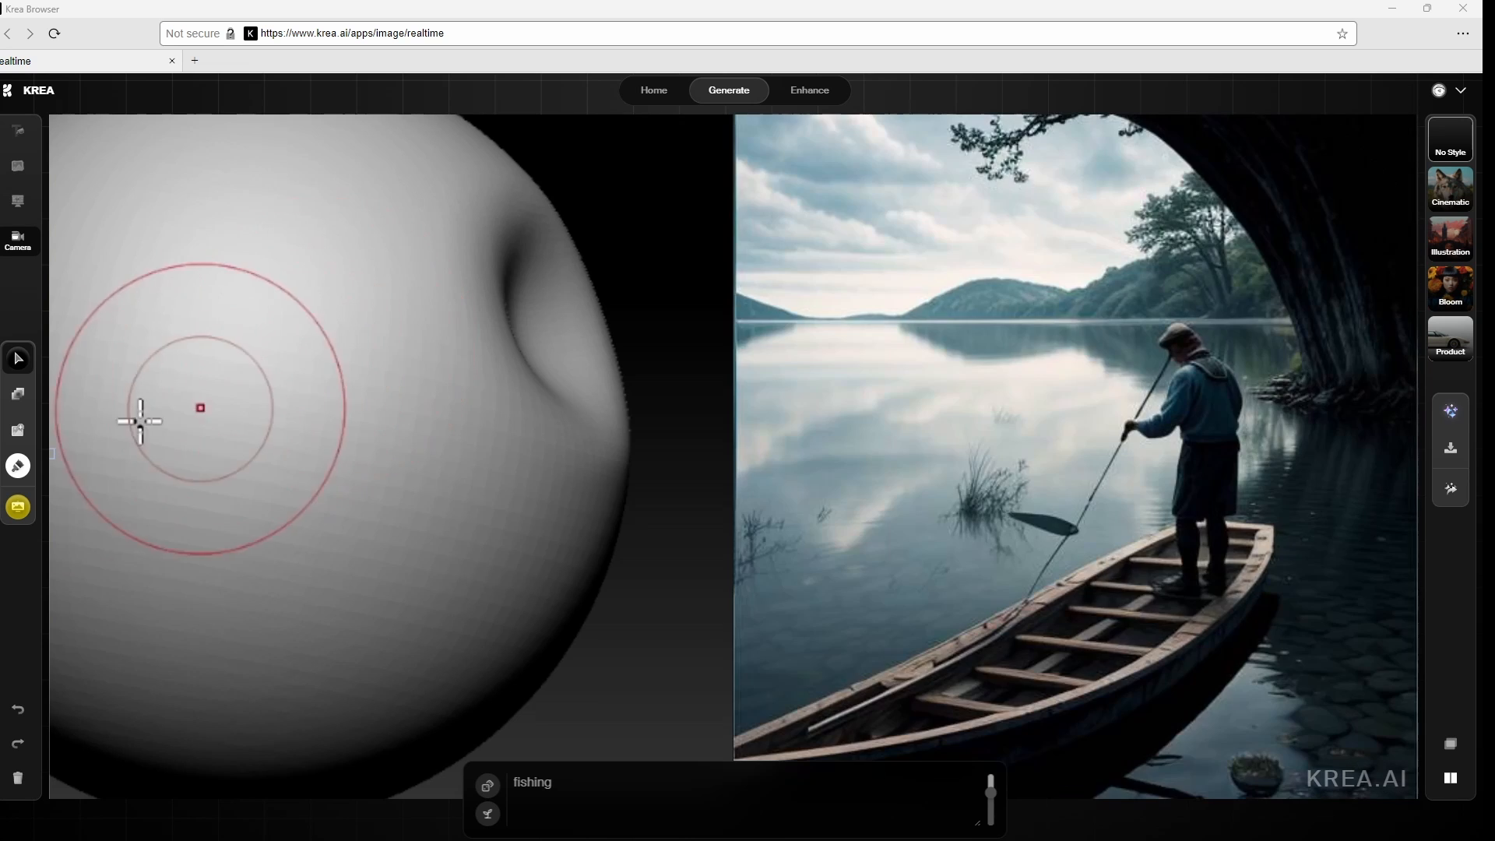
key(ctrl+z)
drag(716, 618, 667, 618)
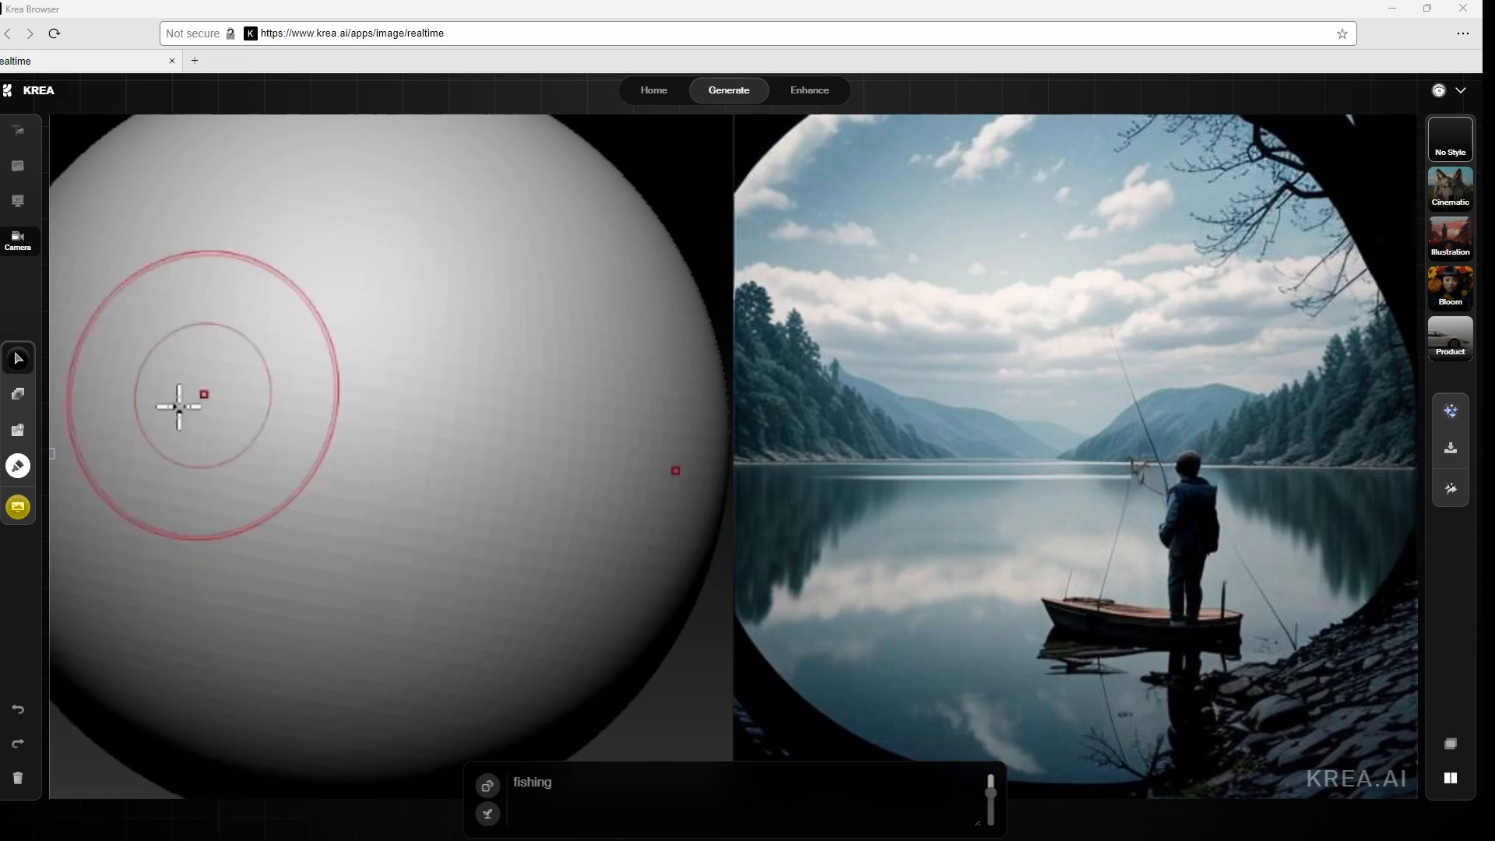
Carve two symmetrical round eye sockets into the sphere and sculpt a protruding, open mouth beneath them
drag(4, 502, 65, 514)
mouse_move(617, 334)
mouse_down()
mouse_move(560, 311)
mouse_move(644, 326)
mouse_up()
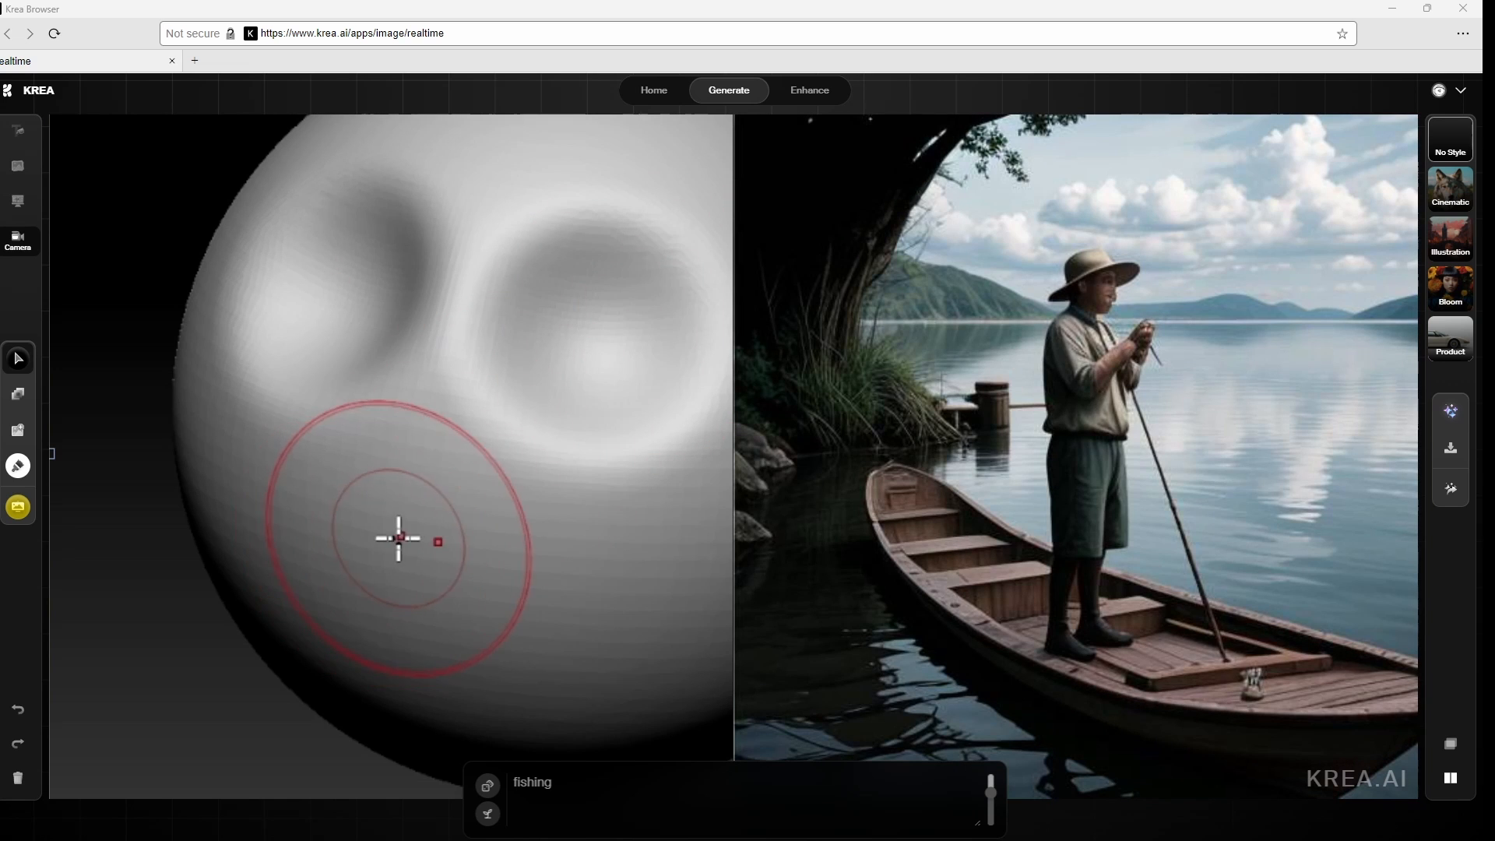
mouse_move(414, 511)
mouse_down()
mouse_move(378, 512)
mouse_move(427, 544)
mouse_move(527, 567)
mouse_move(537, 690)
mouse_move(490, 714)
mouse_move(337, 734)
mouse_move(561, 748)
mouse_move(537, 688)
mouse_move(360, 774)
mouse_move(544, 647)
mouse_move(532, 662)
mouse_move(534, 617)
mouse_move(487, 617)
mouse_move(510, 596)
mouse_move(330, 549)
mouse_move(184, 534)
mouse_move(269, 523)
mouse_move(435, 544)
mouse_move(618, 518)
mouse_move(51, 532)
mouse_move(164, 532)
mouse_up()
drag(2, 615, 31, 608)
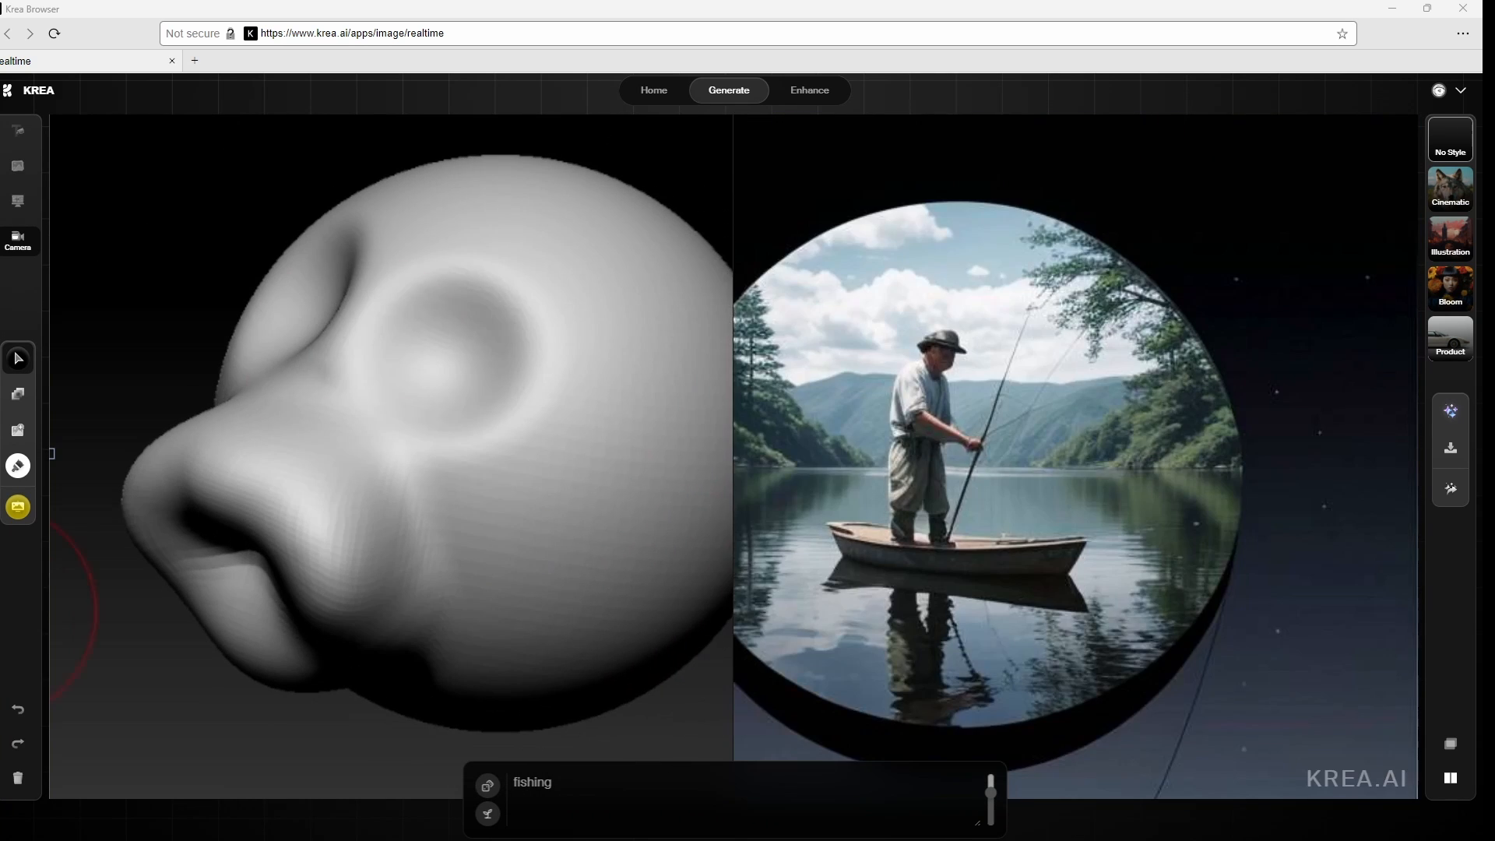
Widen both eye sockets and sculpt a small round eyeball inside each with a smaller brush
mouse_move(454, 330)
mouse_down()
mouse_move(464, 358)
mouse_move(527, 394)
mouse_move(477, 427)
mouse_move(545, 377)
mouse_move(476, 381)
mouse_move(483, 397)
mouse_move(553, 384)
mouse_move(474, 400)
mouse_move(510, 377)
mouse_move(527, 410)
mouse_move(491, 387)
mouse_move(470, 394)
mouse_move(498, 413)
mouse_up()
key(s)
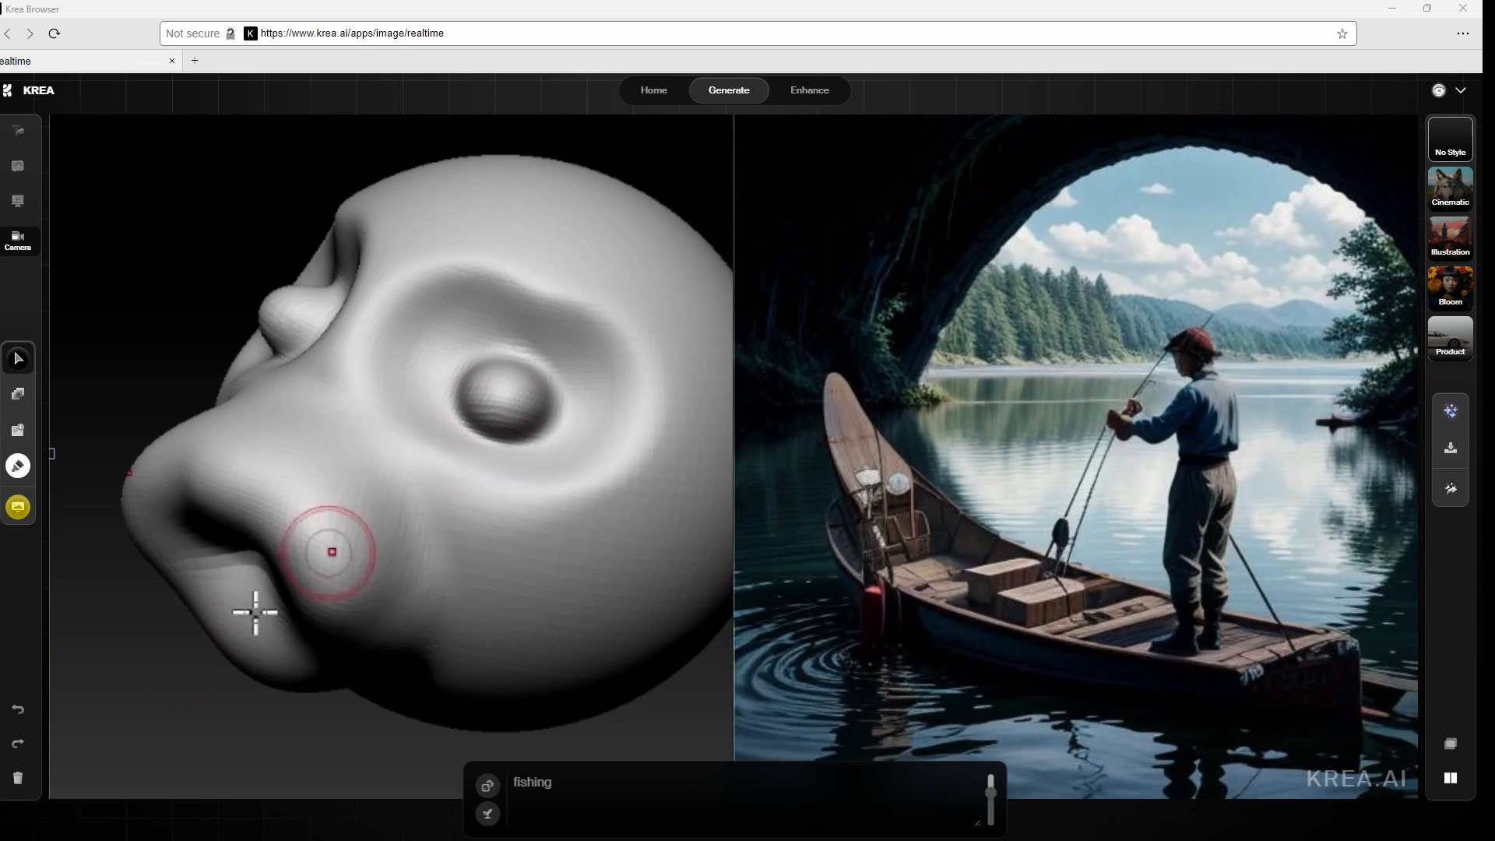
drag(195, 674, 55, 658)
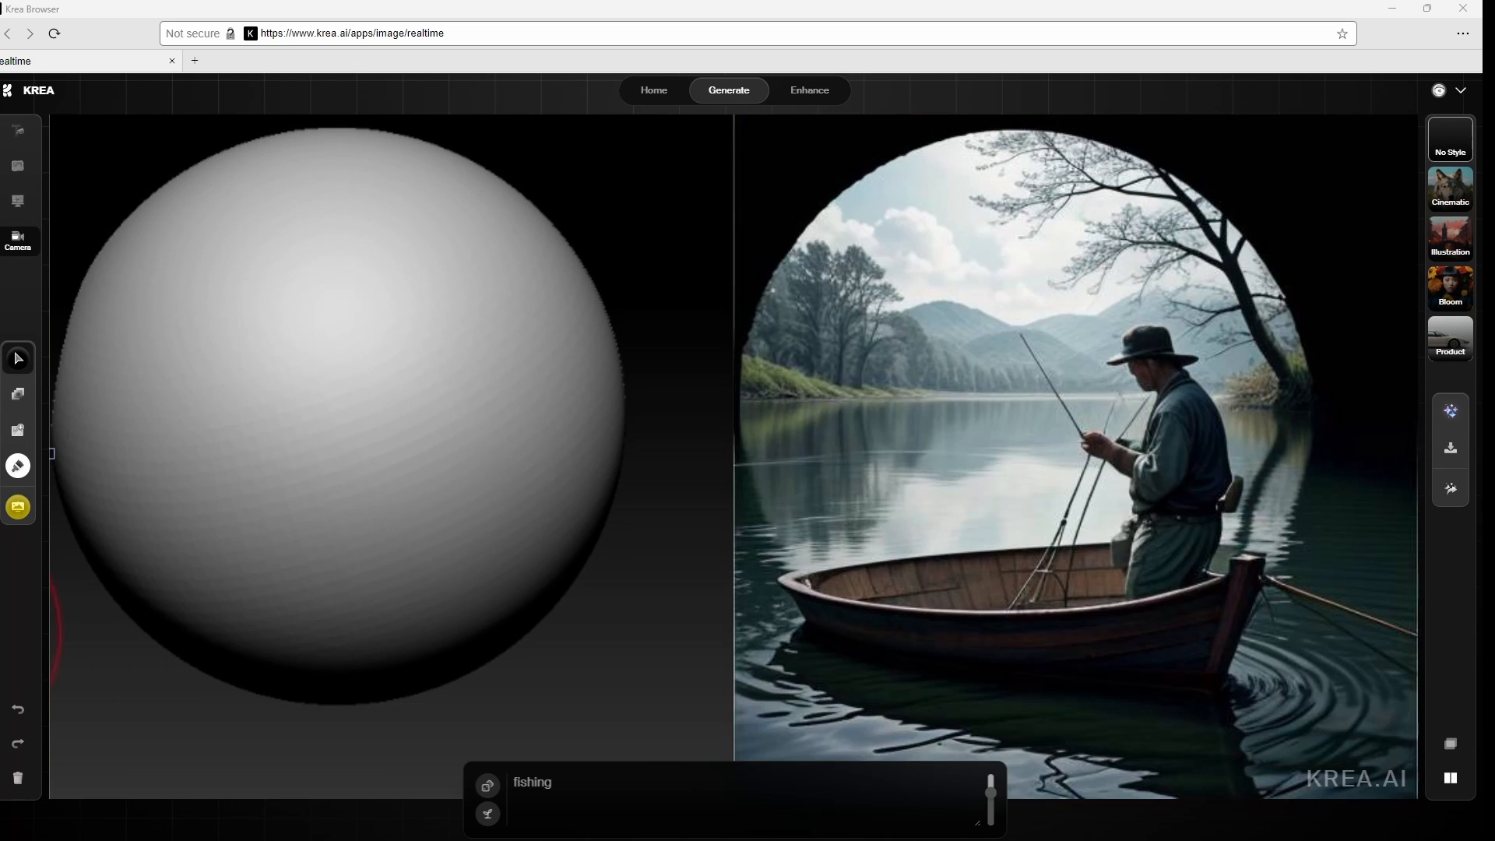
Pull one side of the plain sphere out into a long, broad protrusion and sculpt bulges along it
mouse_move(357, 401)
mouse_down()
mouse_move(496, 481)
mouse_move(448, 357)
mouse_move(514, 296)
mouse_move(581, 504)
mouse_move(527, 444)
mouse_move(647, 405)
mouse_up()
mouse_move(538, 413)
mouse_down()
mouse_move(678, 457)
mouse_move(687, 443)
mouse_move(670, 440)
mouse_up()
mouse_move(720, 488)
mouse_down()
mouse_move(619, 412)
mouse_move(615, 432)
mouse_move(357, 506)
mouse_move(638, 419)
mouse_move(498, 498)
mouse_up()
drag(173, 791, 311, 724)
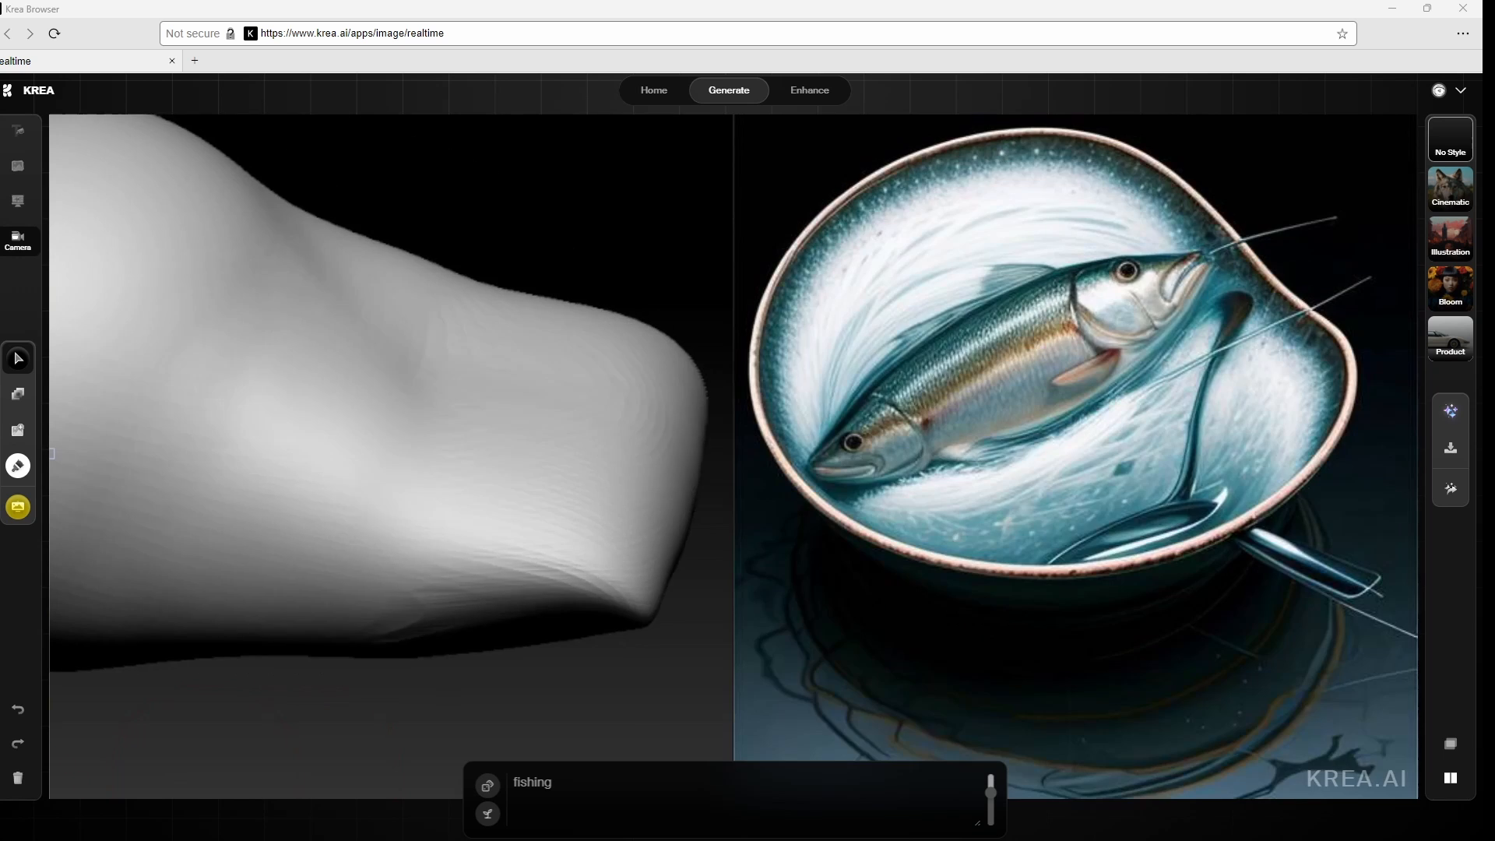
drag(615, 576, 545, 538)
mouse_move(348, 415)
mouse_down()
mouse_move(378, 404)
mouse_move(371, 443)
mouse_move(260, 334)
mouse_move(692, 516)
mouse_move(630, 444)
mouse_move(557, 567)
mouse_move(374, 584)
mouse_move(421, 600)
mouse_move(250, 691)
mouse_up()
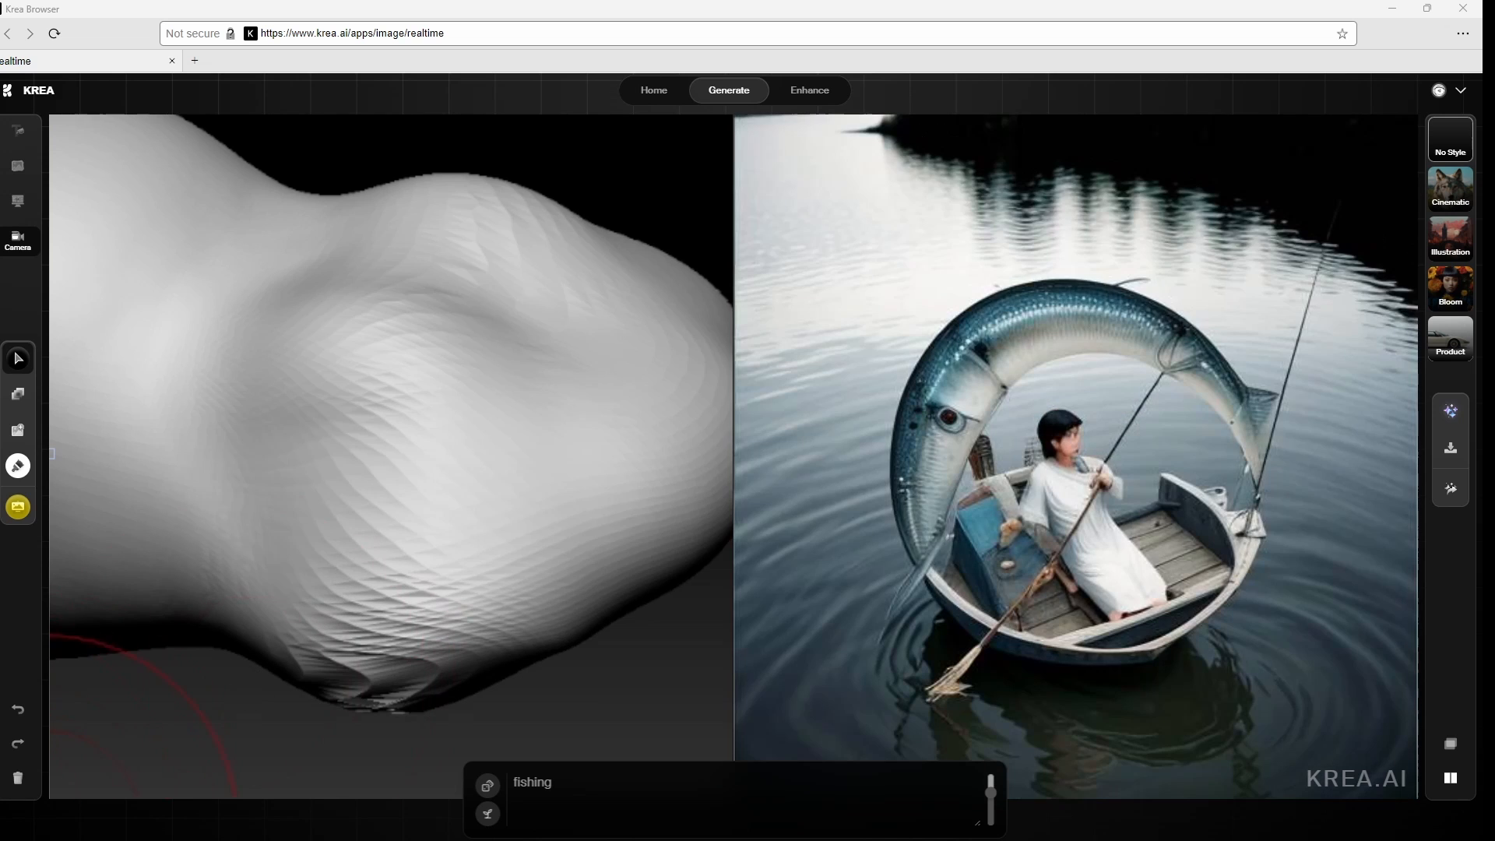
Smooth the rough ridges on the body's lower bulge and pull it out into a long, rounded fin
mouse_move(268, 599)
mouse_down()
mouse_move(434, 657)
mouse_move(350, 685)
mouse_up()
mouse_move(423, 576)
mouse_down()
mouse_move(394, 630)
mouse_move(439, 650)
mouse_up()
mouse_move(144, 595)
mouse_down()
mouse_move(94, 549)
mouse_move(86, 592)
mouse_move(152, 580)
mouse_up()
mouse_move(73, 636)
mouse_down()
mouse_move(82, 596)
mouse_move(105, 673)
mouse_up()
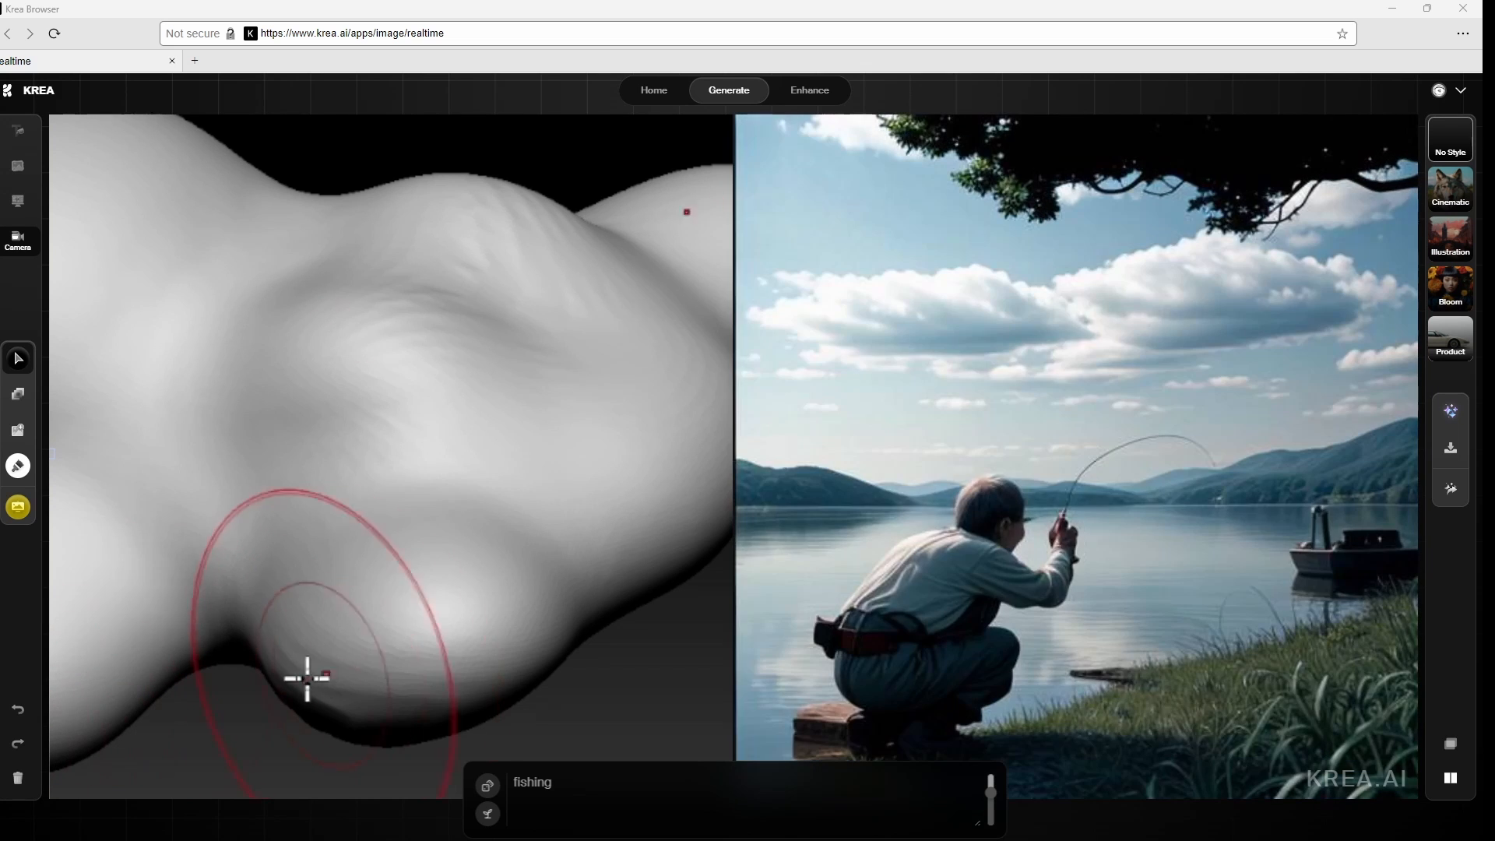
mouse_move(306, 677)
mouse_down()
mouse_move(365, 732)
mouse_move(576, 746)
mouse_up()
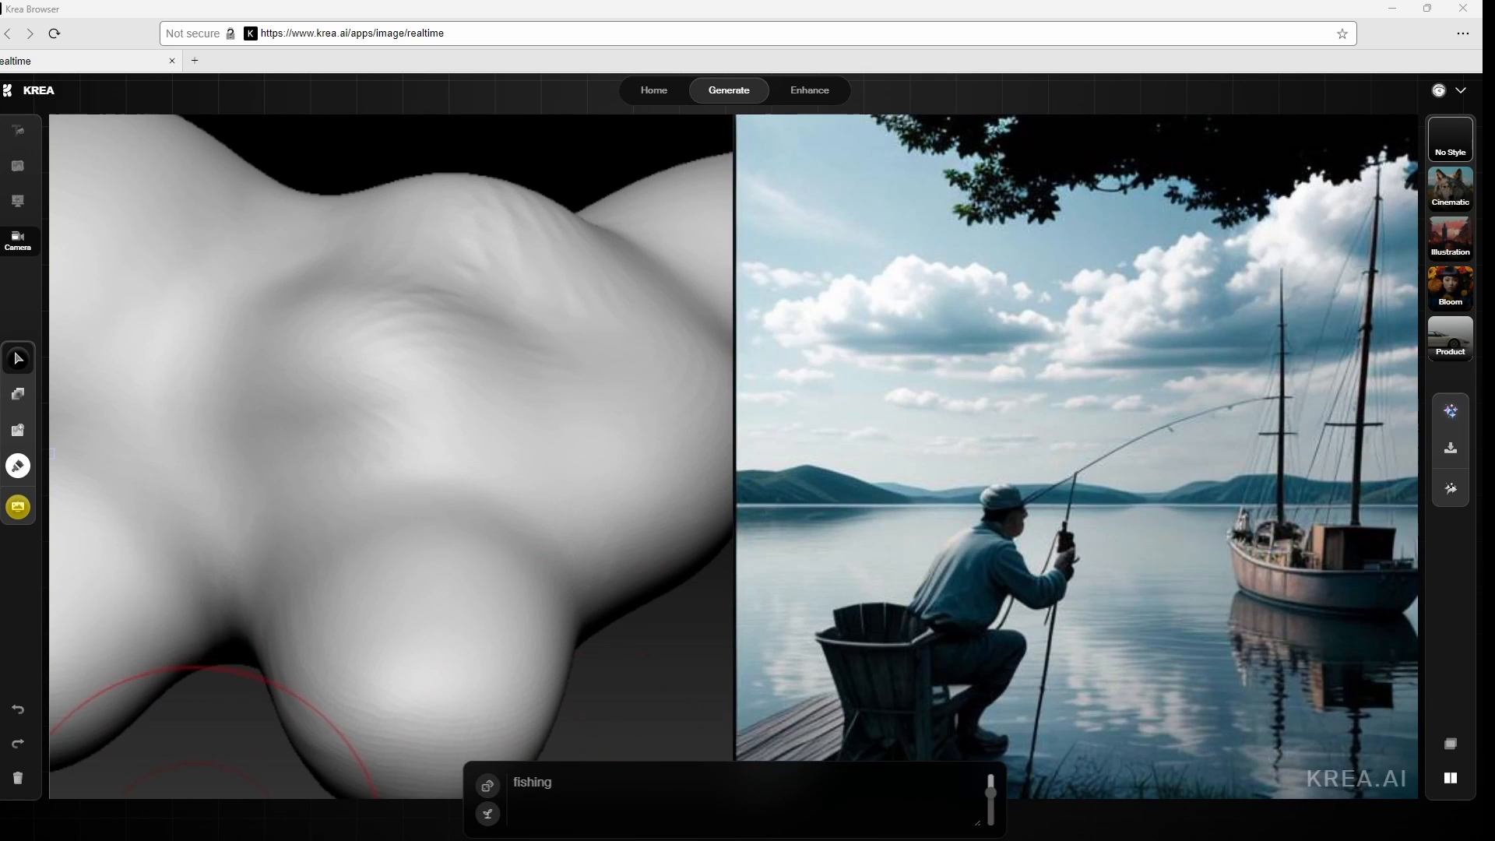
mouse_move(199, 832)
mouse_down()
mouse_move(587, 698)
mouse_move(449, 771)
mouse_move(564, 736)
mouse_move(436, 693)
mouse_up()
mouse_move(116, 748)
mouse_down()
mouse_move(350, 766)
mouse_move(234, 700)
mouse_up()
drag(350, 767, 140, 731)
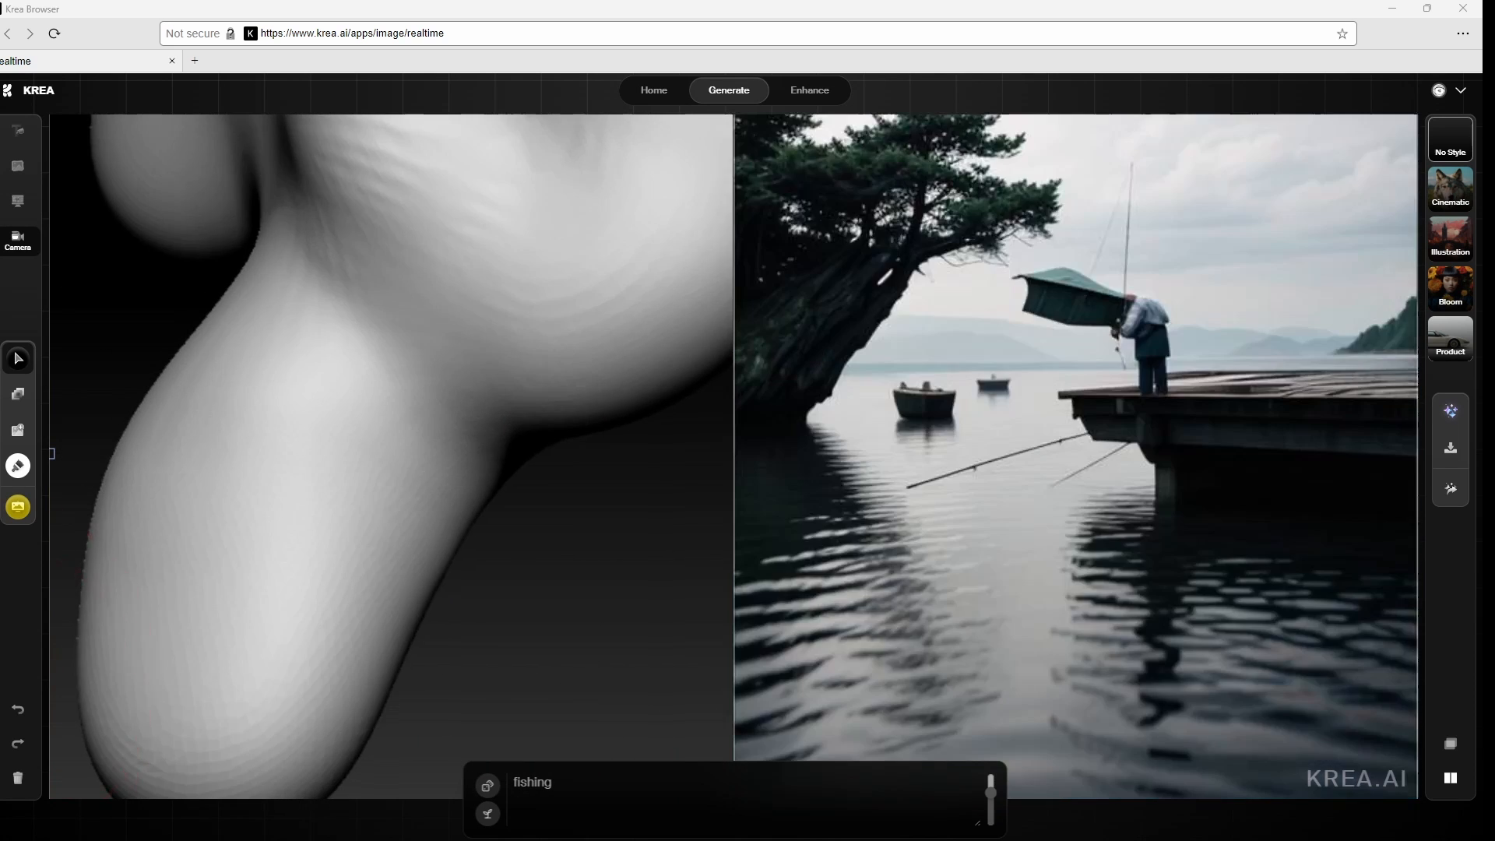
mouse_move(545, 662)
mouse_down()
mouse_move(436, 662)
mouse_move(545, 662)
mouse_up()
Pull out and reshape the rounded bulges along the upper side of the fish body
mouse_move(253, 233)
mouse_down()
mouse_move(367, 323)
mouse_move(364, 197)
mouse_move(425, 218)
mouse_move(397, 335)
mouse_up()
drag(524, 566, 724, 787)
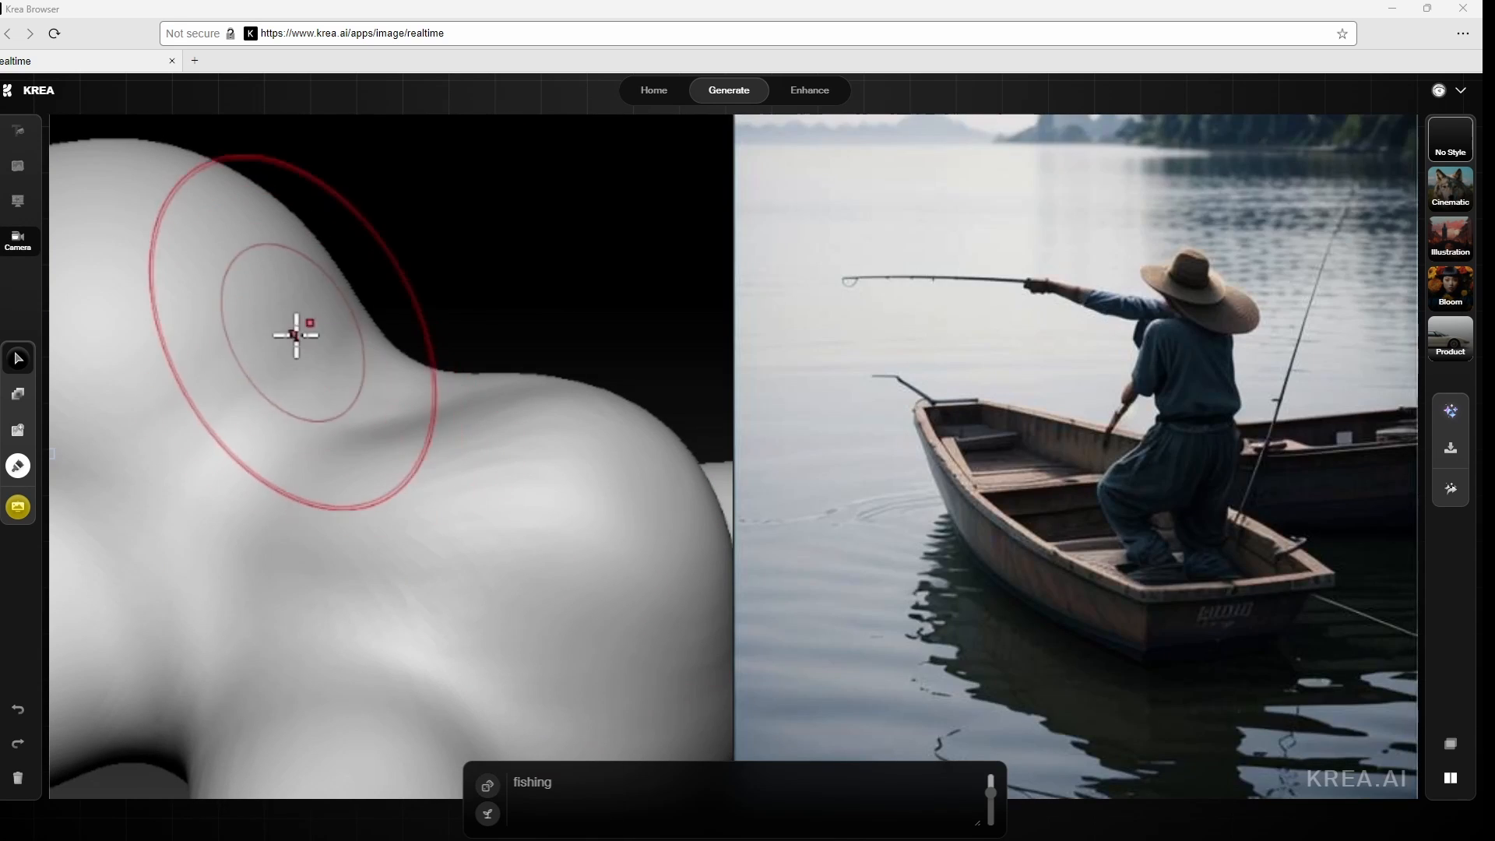
mouse_move(294, 334)
mouse_down()
mouse_move(510, 447)
mouse_move(493, 364)
mouse_move(701, 421)
mouse_move(662, 303)
mouse_move(615, 273)
mouse_up()
drag(232, 181, 334, 203)
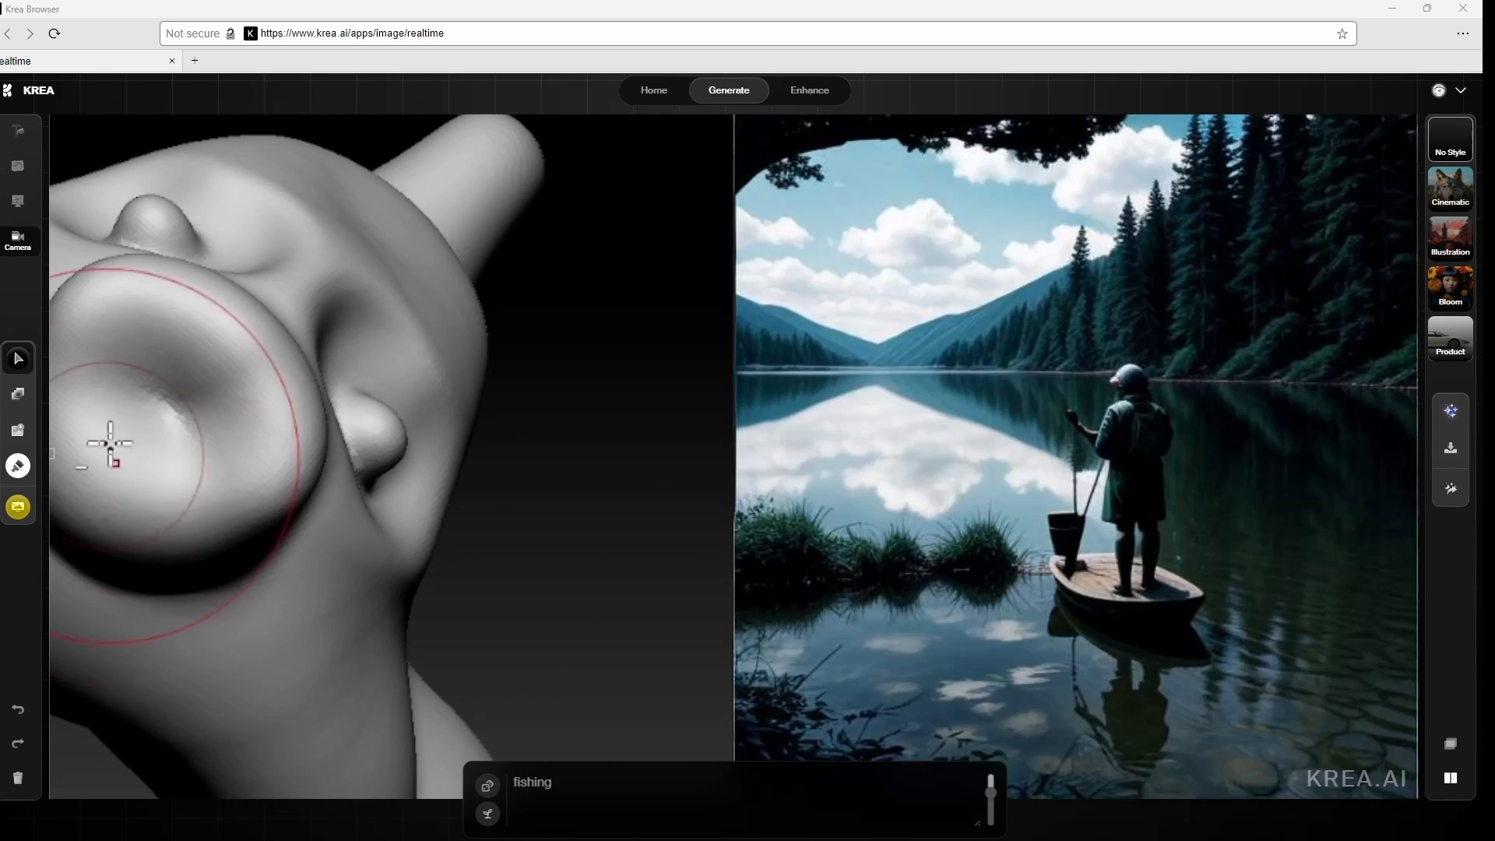
Reshape the round mouth and pull the lips forward and apart into a protruding, open fish mouth
mouse_move(125, 435)
mouse_down()
mouse_move(166, 404)
mouse_move(176, 435)
mouse_up()
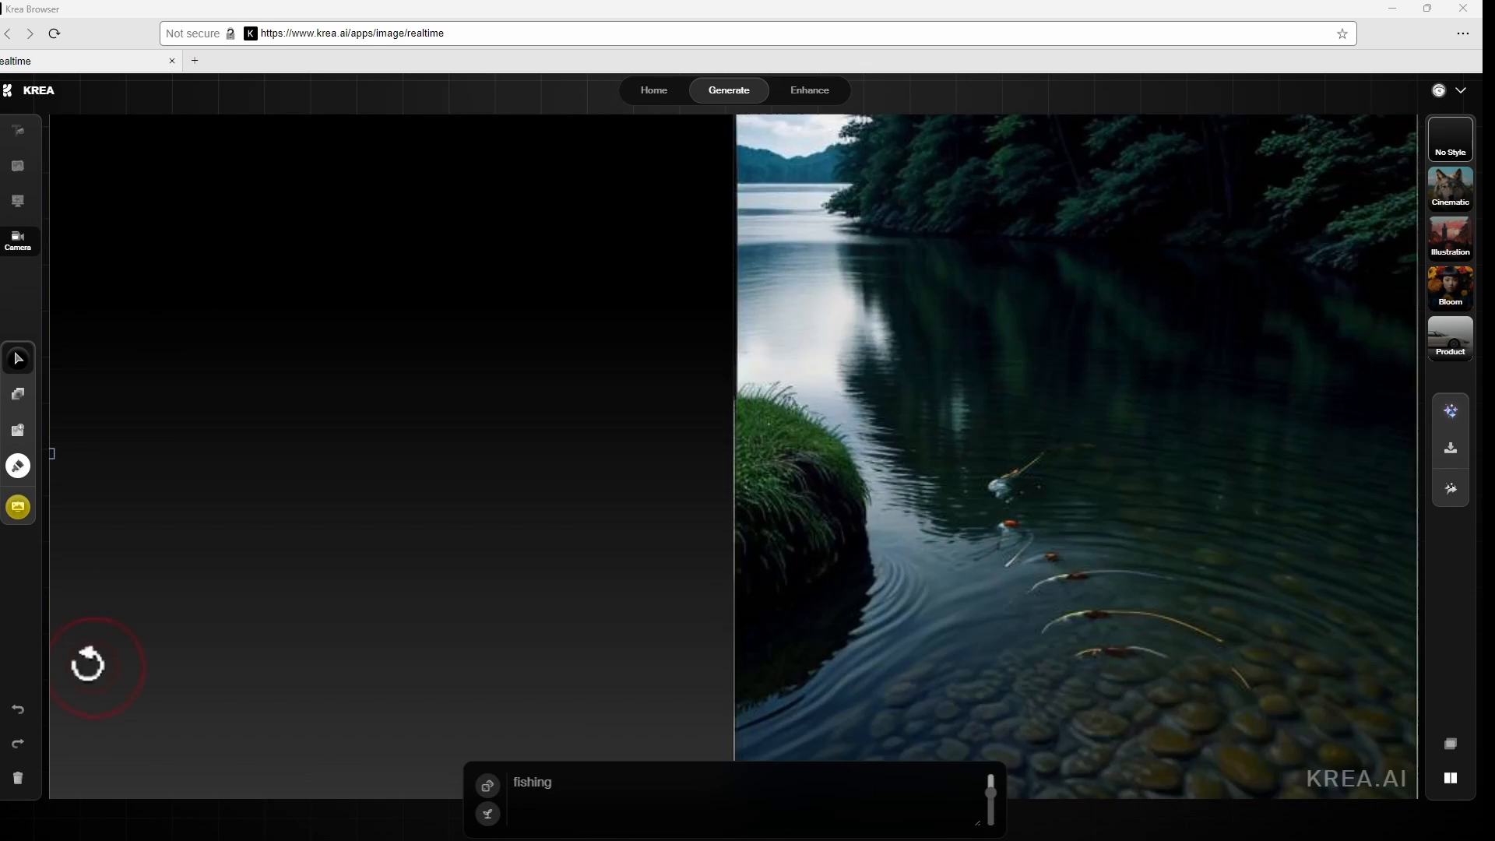
mouse_move(87, 664)
mouse_down()
mouse_move(587, 611)
mouse_move(374, 693)
mouse_move(341, 674)
mouse_move(3, 647)
mouse_up()
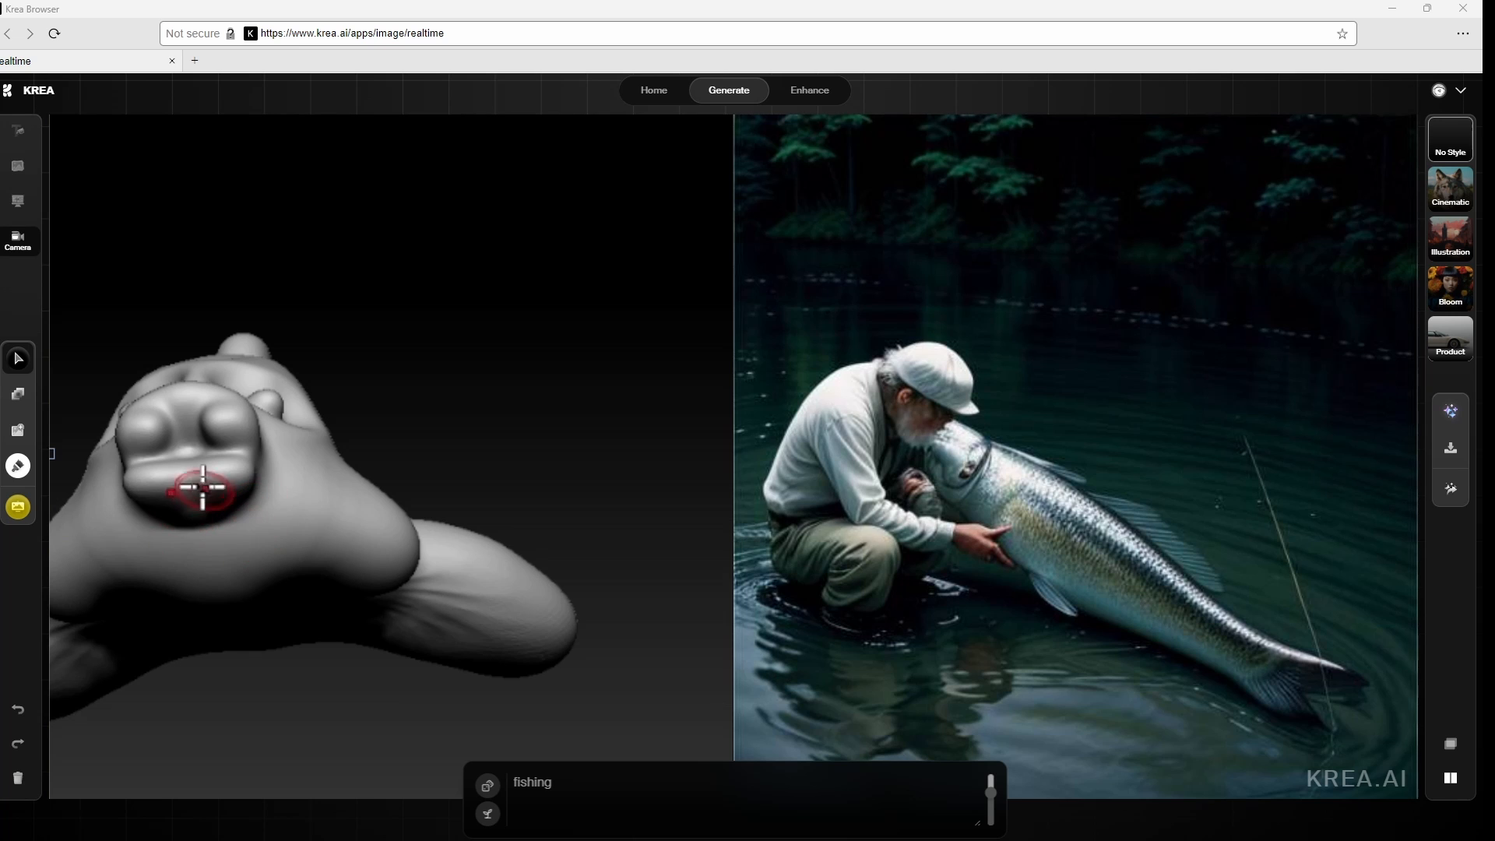
drag(576, 498, 374, 467)
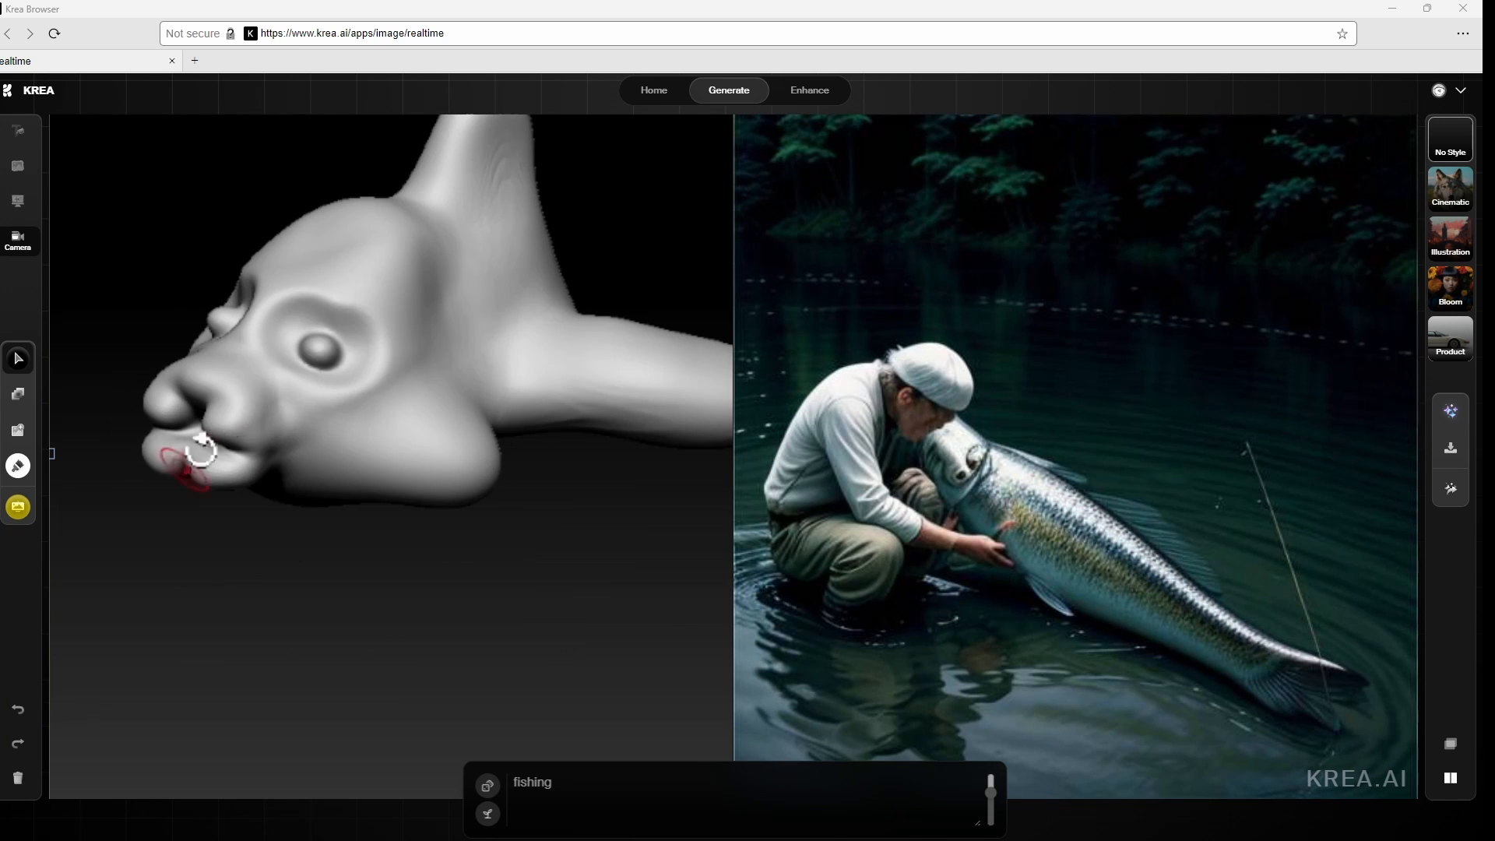
mouse_move(241, 409)
mouse_down()
mouse_move(195, 366)
mouse_move(216, 379)
mouse_move(189, 472)
mouse_move(155, 465)
mouse_up()
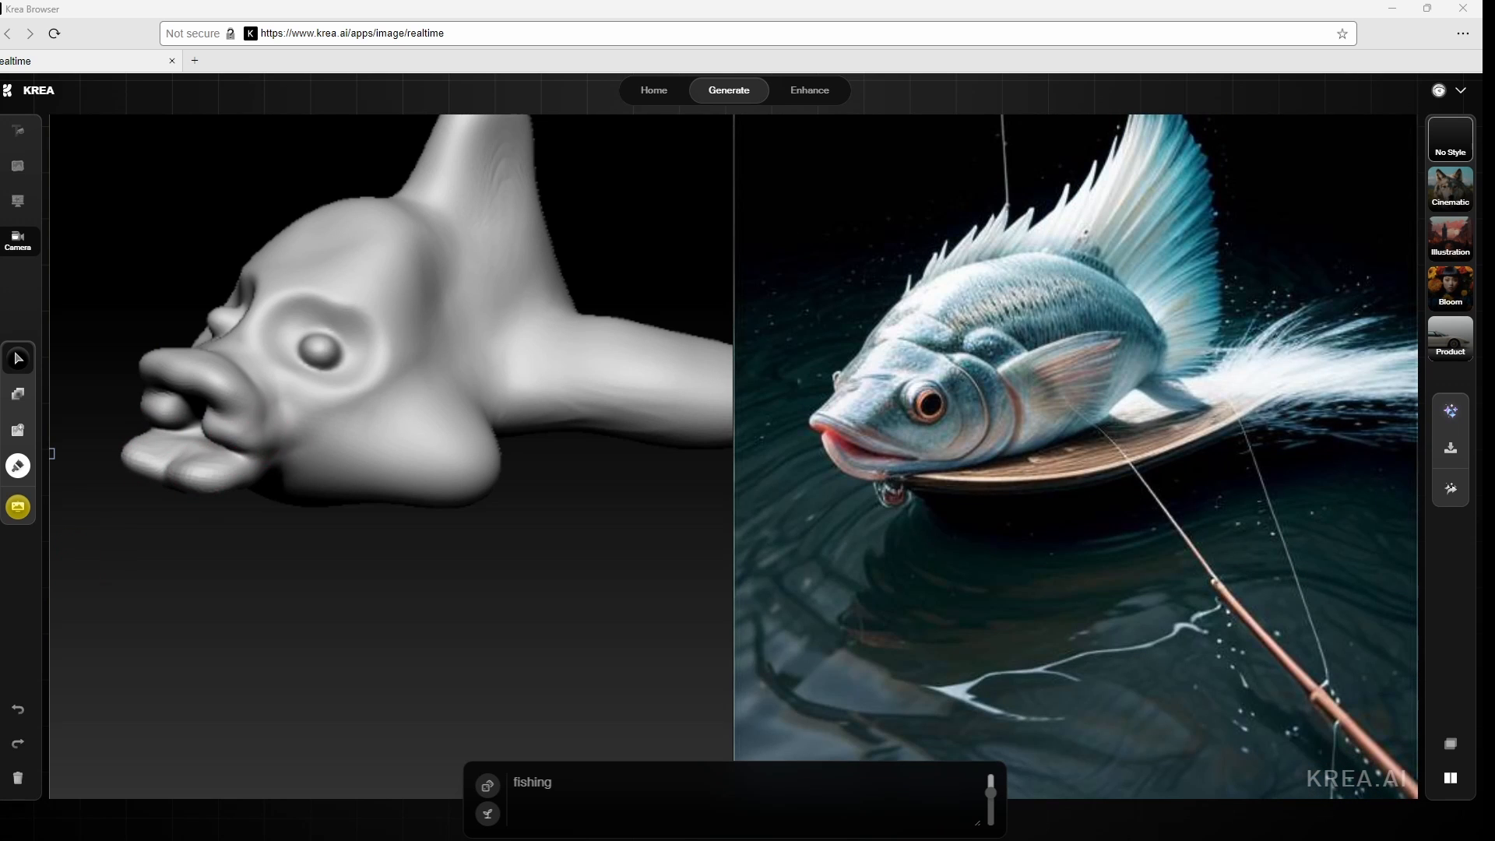
Refine the mouth corner and thick lower lip, deepening the hollow between the lips
mouse_move(109, 556)
mouse_down()
mouse_move(104, 600)
mouse_move(227, 434)
mouse_move(206, 481)
mouse_move(173, 484)
mouse_move(180, 525)
mouse_up()
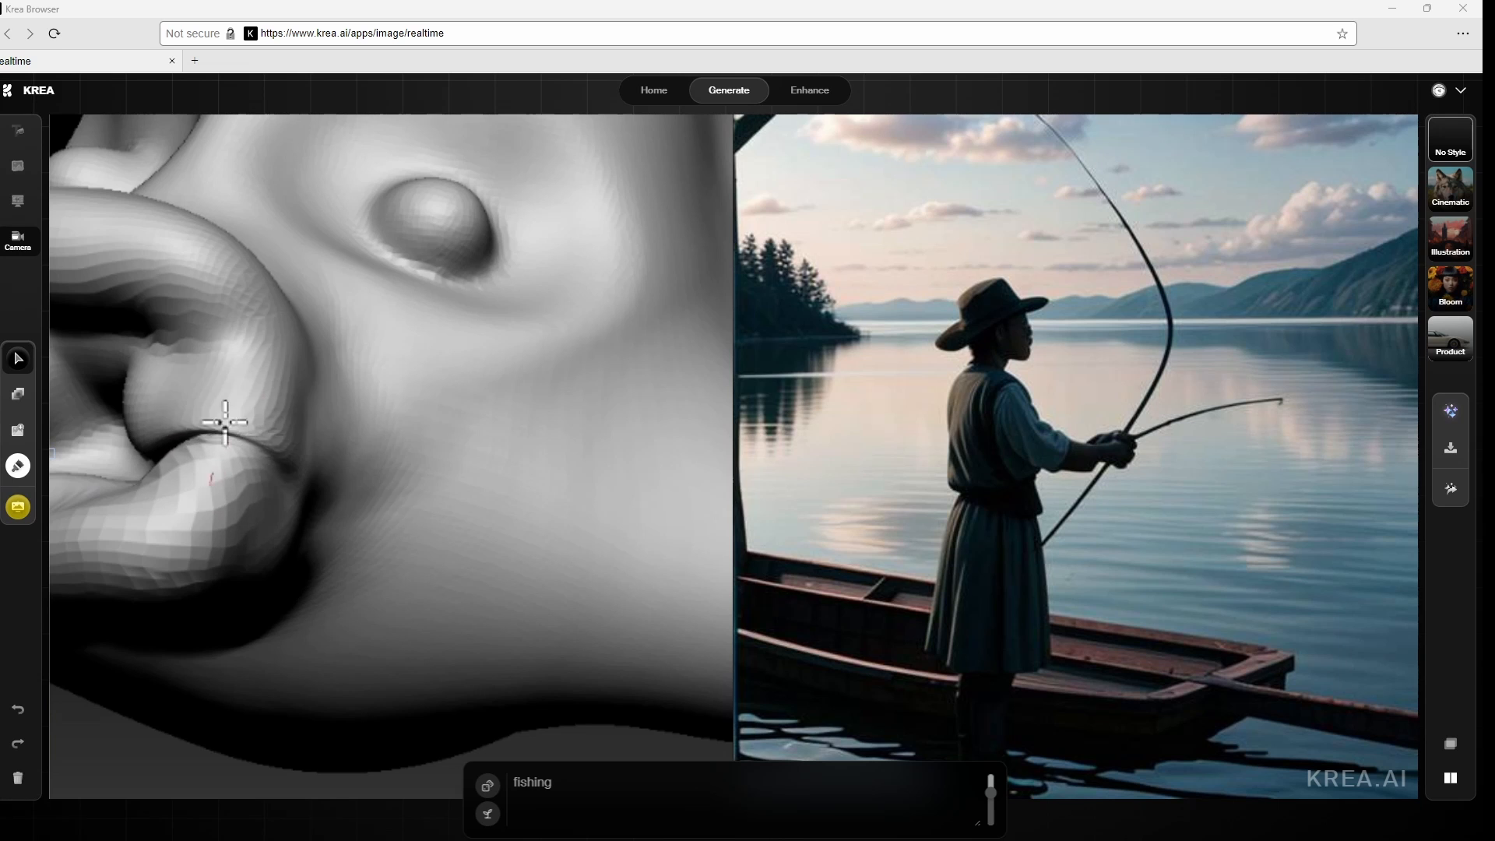
mouse_move(225, 422)
mouse_down()
mouse_move(200, 433)
mouse_move(232, 405)
mouse_up()
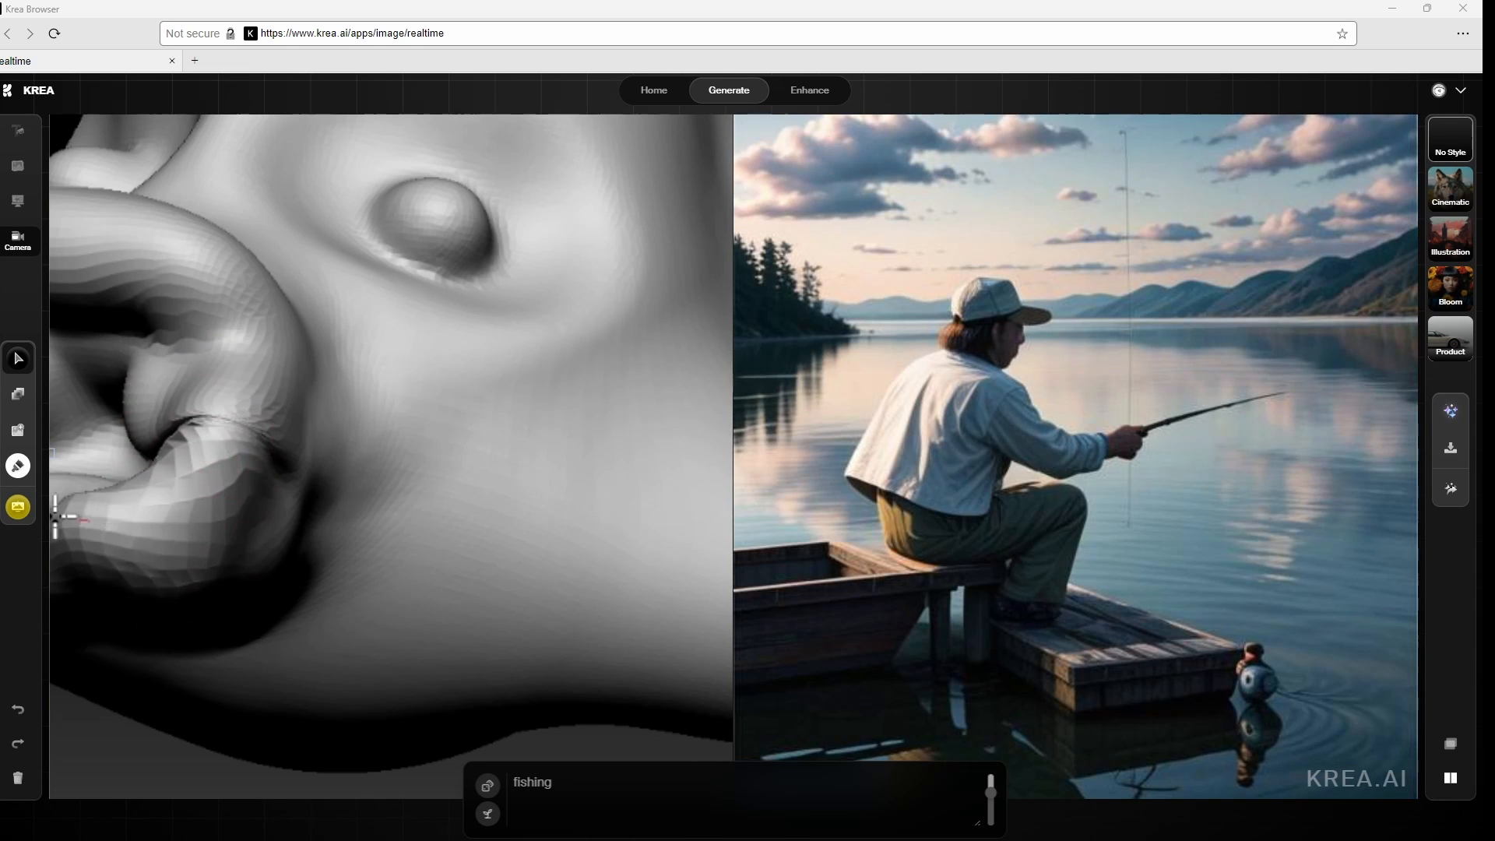
drag(154, 513, 176, 459)
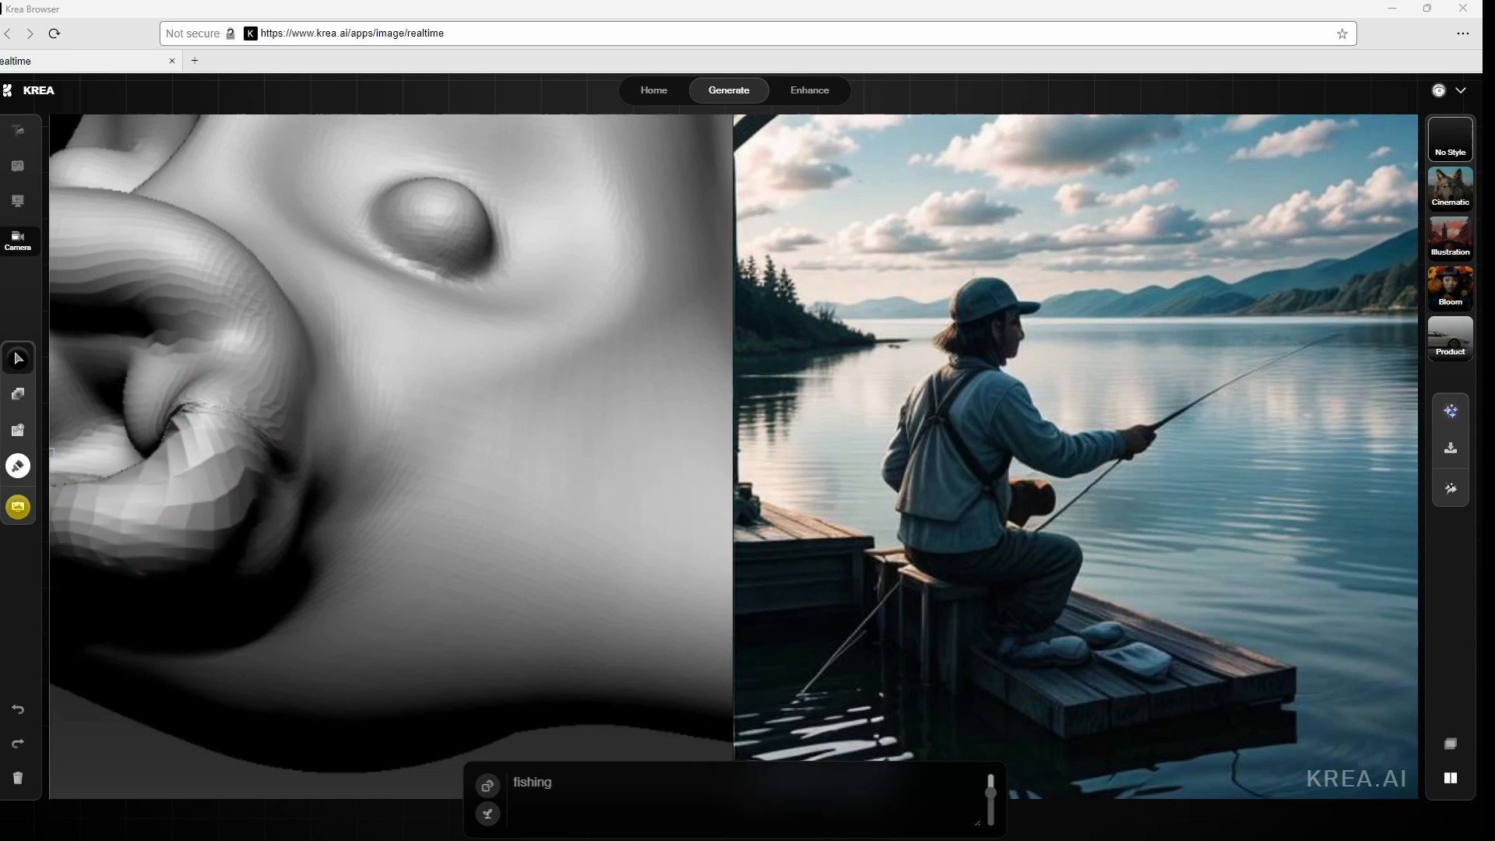
drag(94, 521, 52, 510)
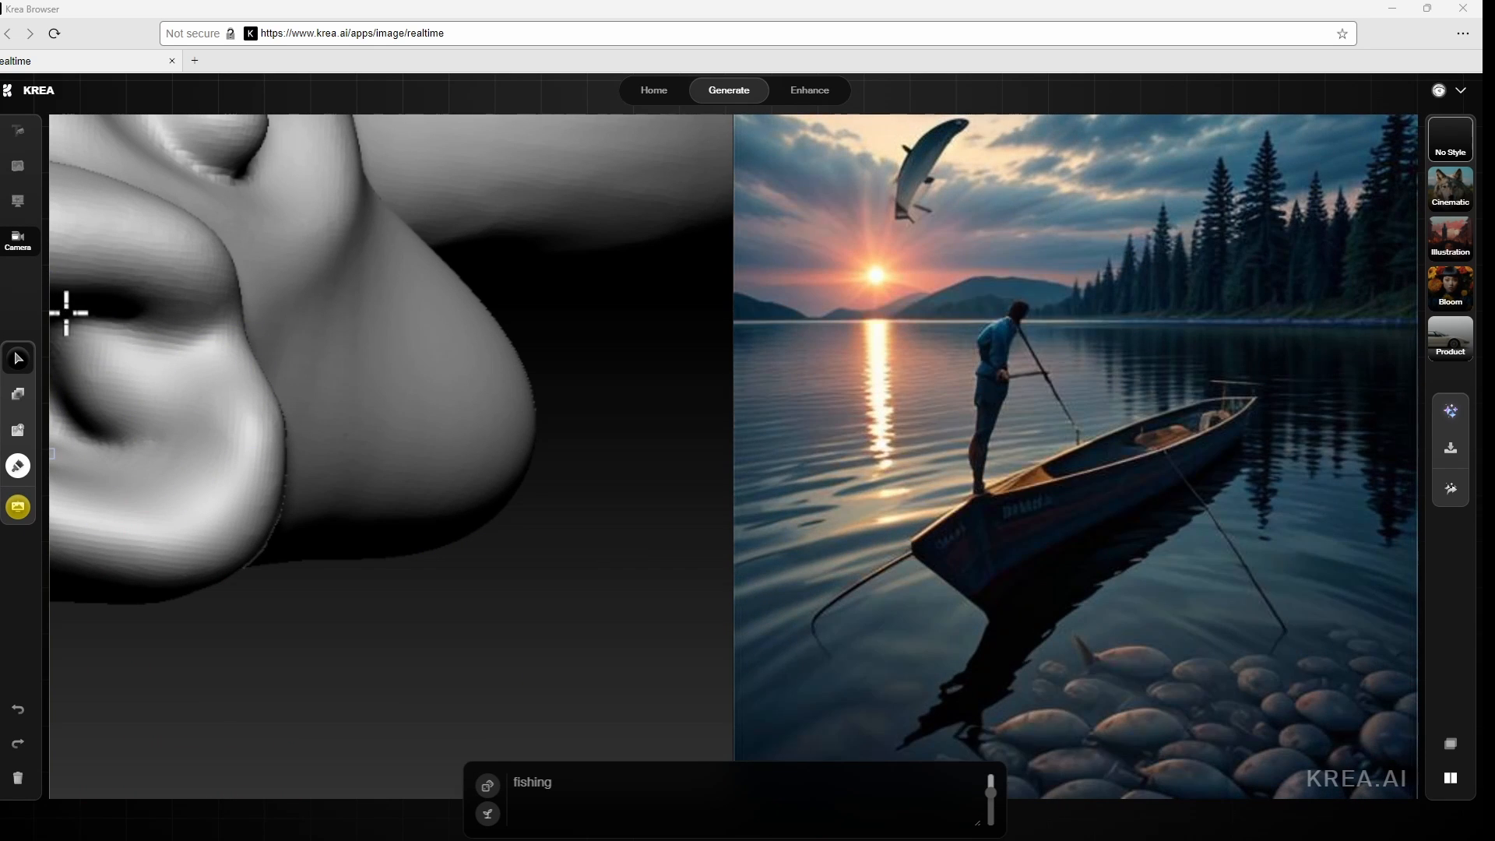
mouse_move(537, 627)
mouse_down()
mouse_move(464, 688)
mouse_move(444, 681)
mouse_up()
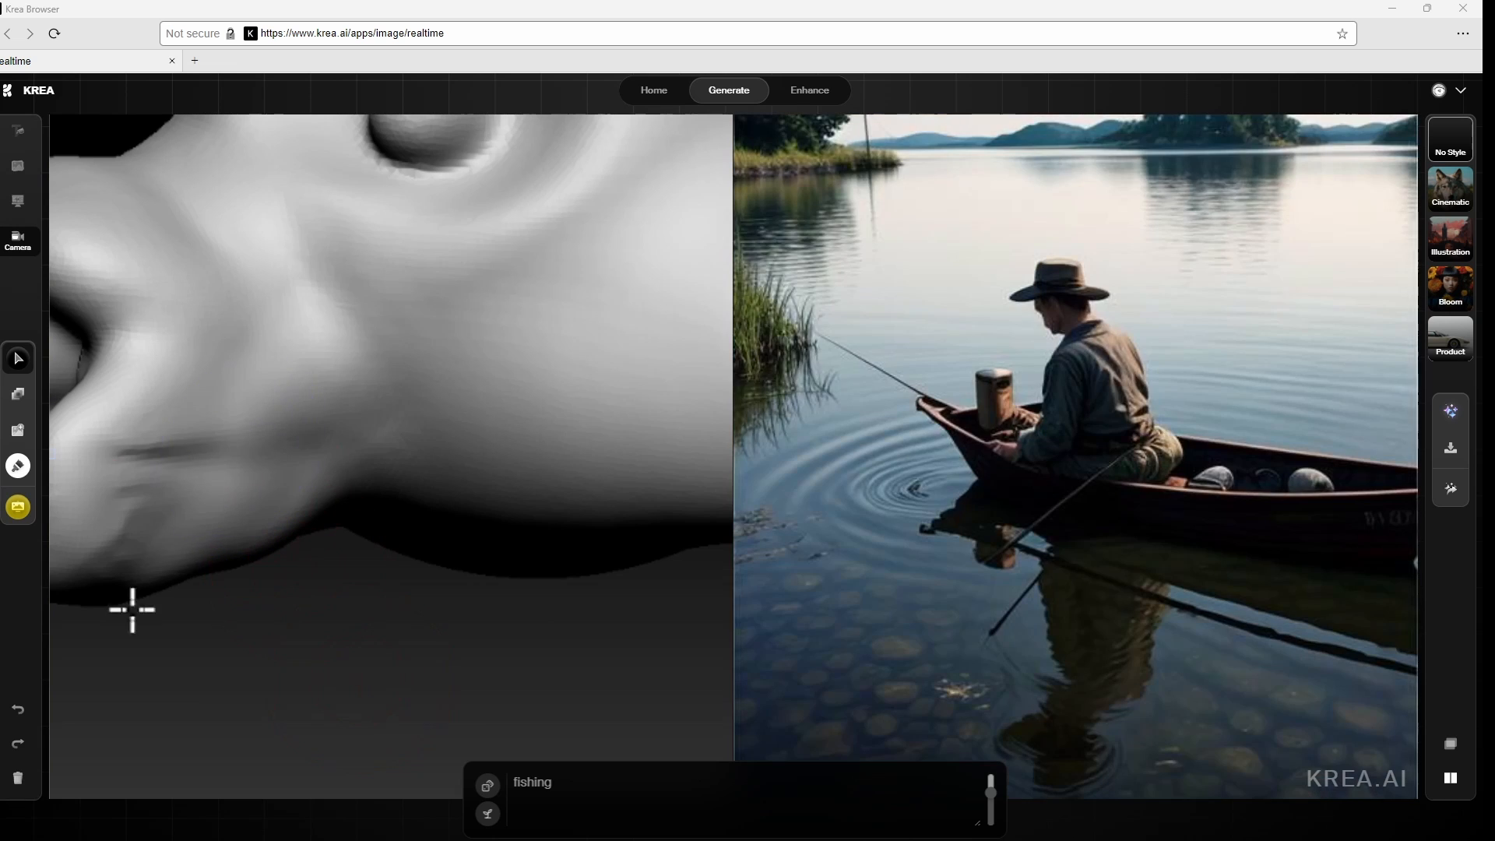
drag(117, 718, 50, 705)
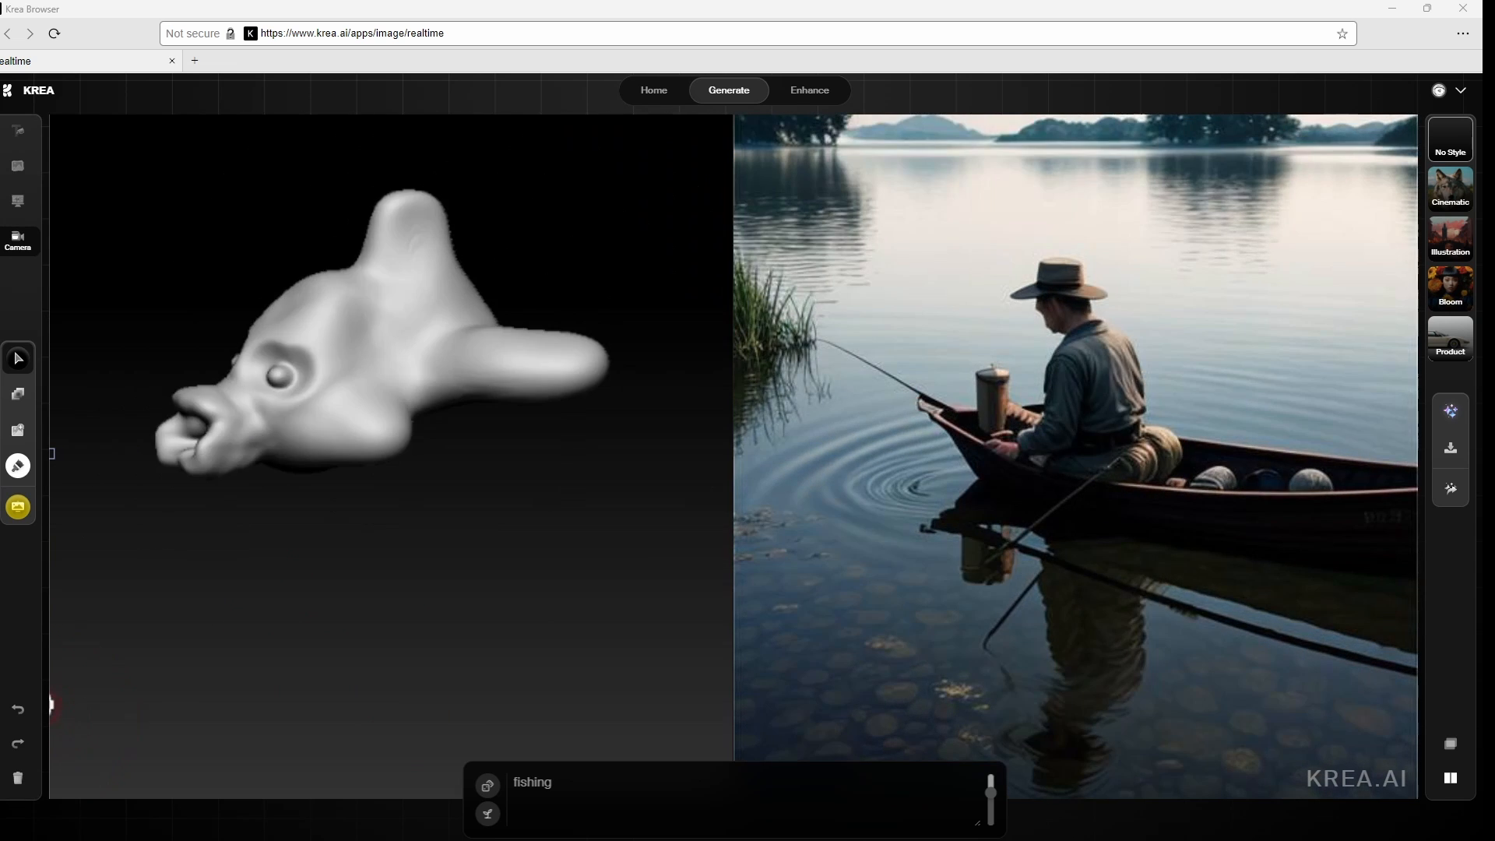
Add a long, thin, curving fishing line that runs out of the fish's open mouth
drag(223, 725, 25, 742)
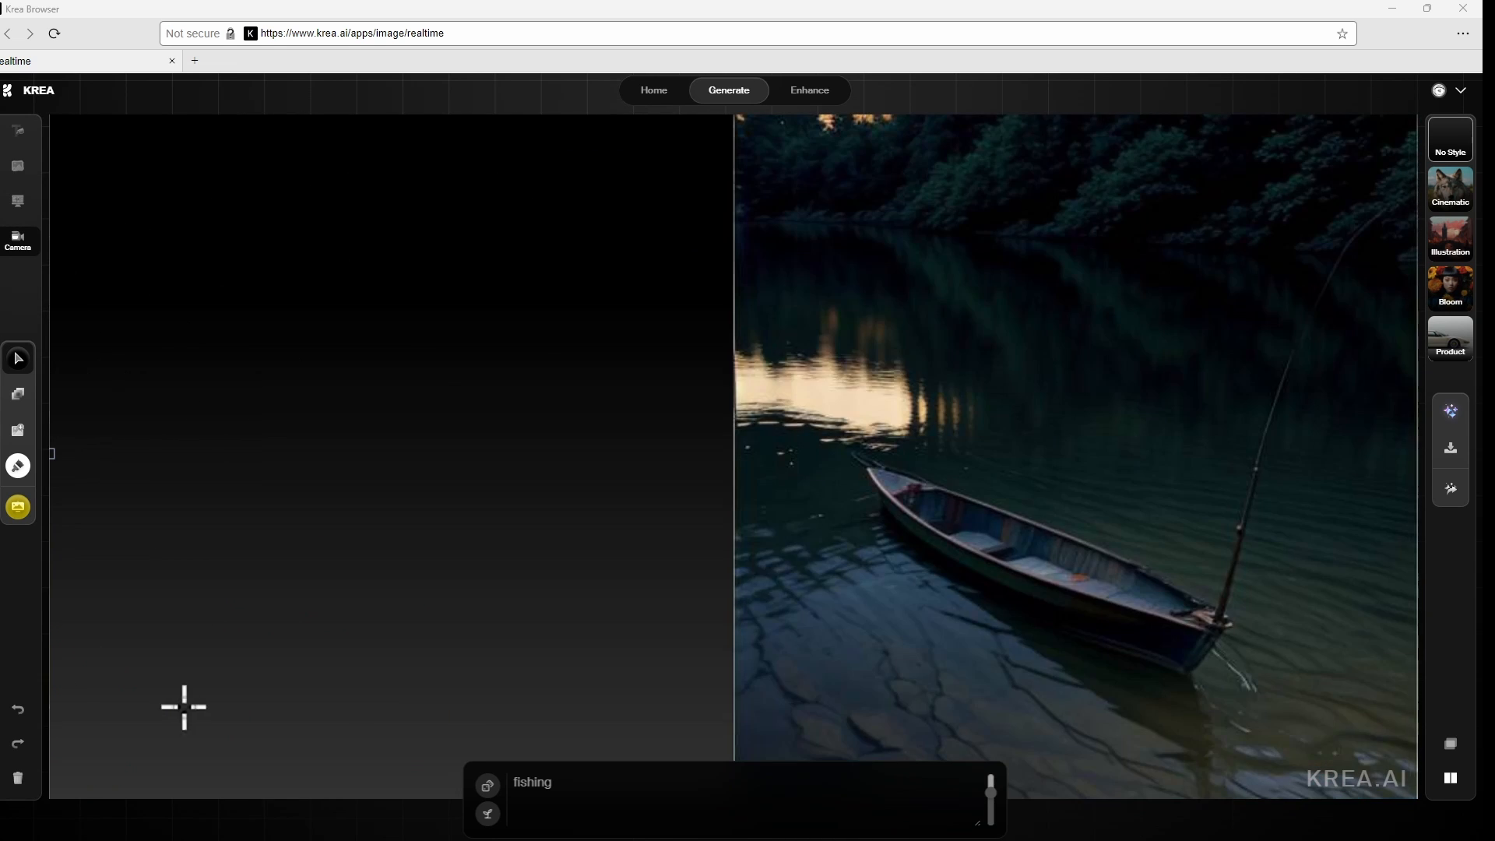
mouse_move(184, 707)
mouse_down()
mouse_move(60, 704)
mouse_move(256, 726)
mouse_move(143, 781)
mouse_move(38, 766)
mouse_move(139, 752)
mouse_move(150, 701)
mouse_move(131, 813)
mouse_move(198, 800)
mouse_move(86, 794)
mouse_move(287, 793)
mouse_move(222, 796)
mouse_up()
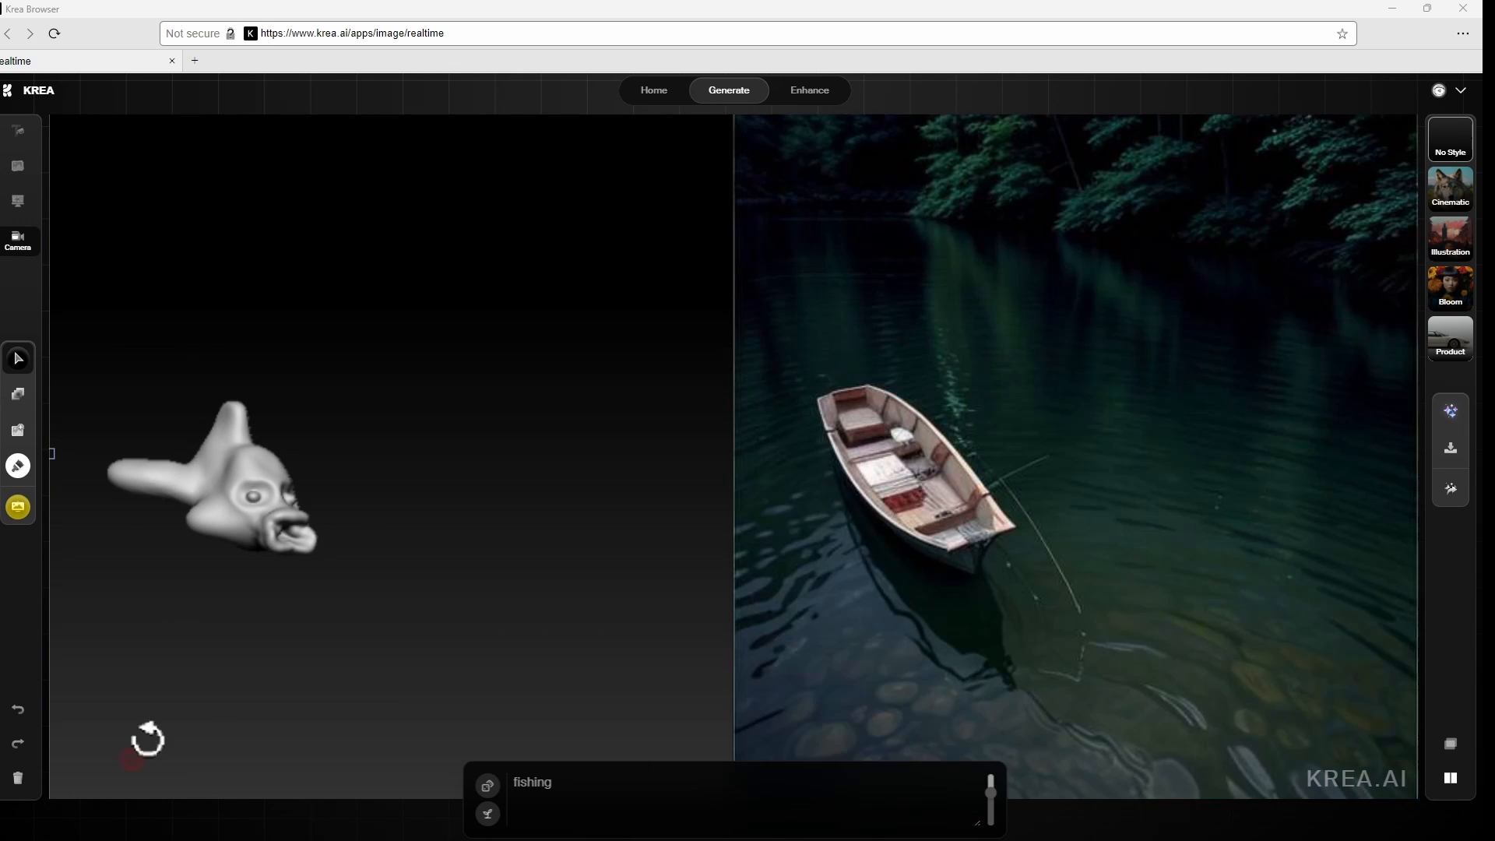
mouse_move(148, 741)
mouse_down()
mouse_move(214, 561)
mouse_move(200, 574)
mouse_up()
mouse_move(458, 568)
mouse_down()
mouse_move(425, 667)
mouse_move(541, 669)
mouse_up()
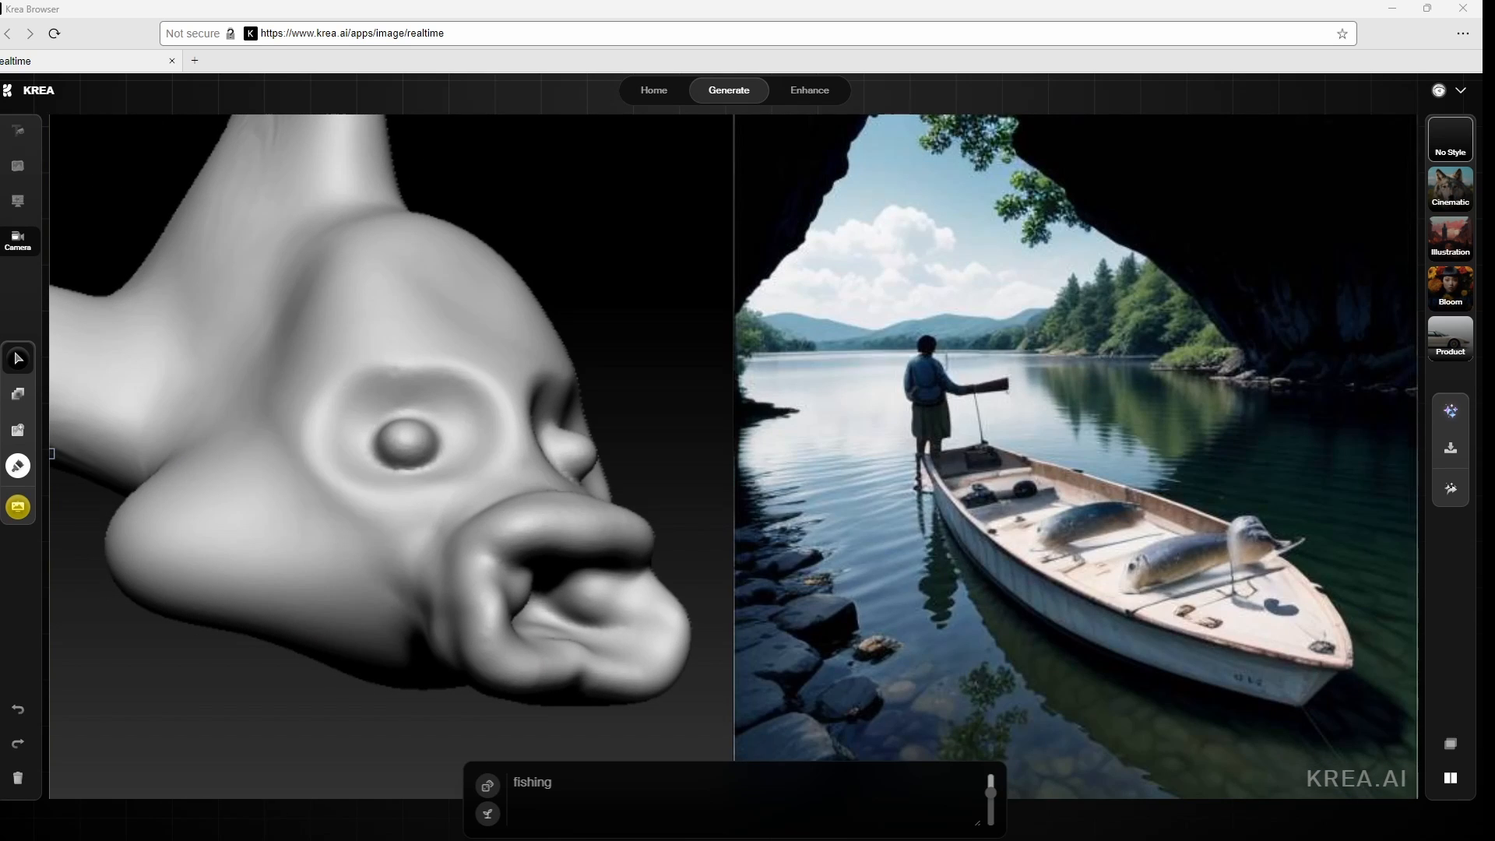
mouse_move(126, 825)
mouse_down()
mouse_move(63, 787)
mouse_move(85, 825)
mouse_up()
mouse_move(485, 382)
mouse_down()
mouse_move(500, 394)
mouse_move(320, 477)
mouse_move(277, 516)
mouse_up()
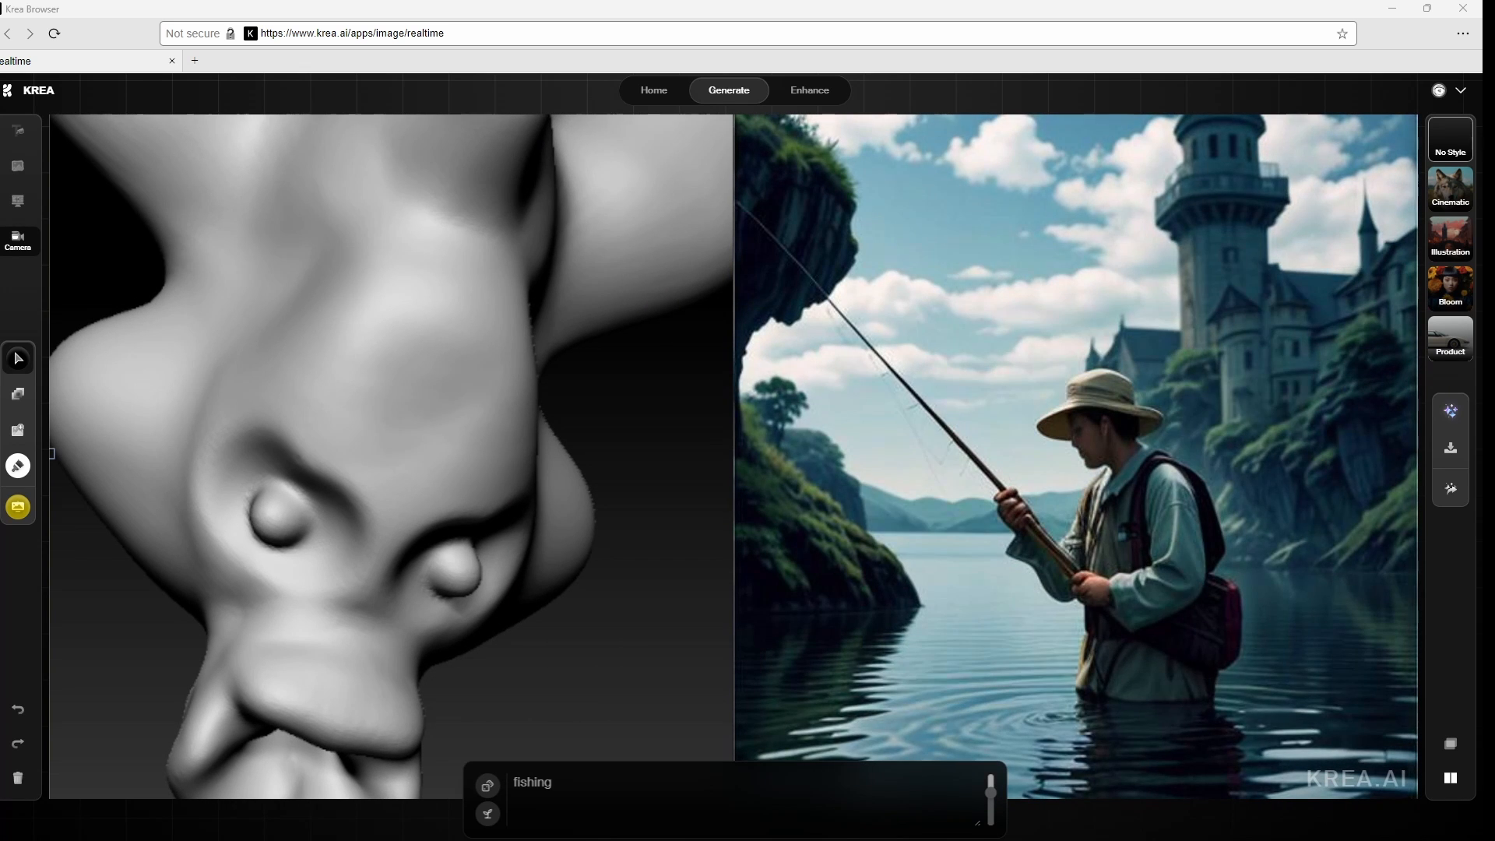
drag(1, 833, 57, 404)
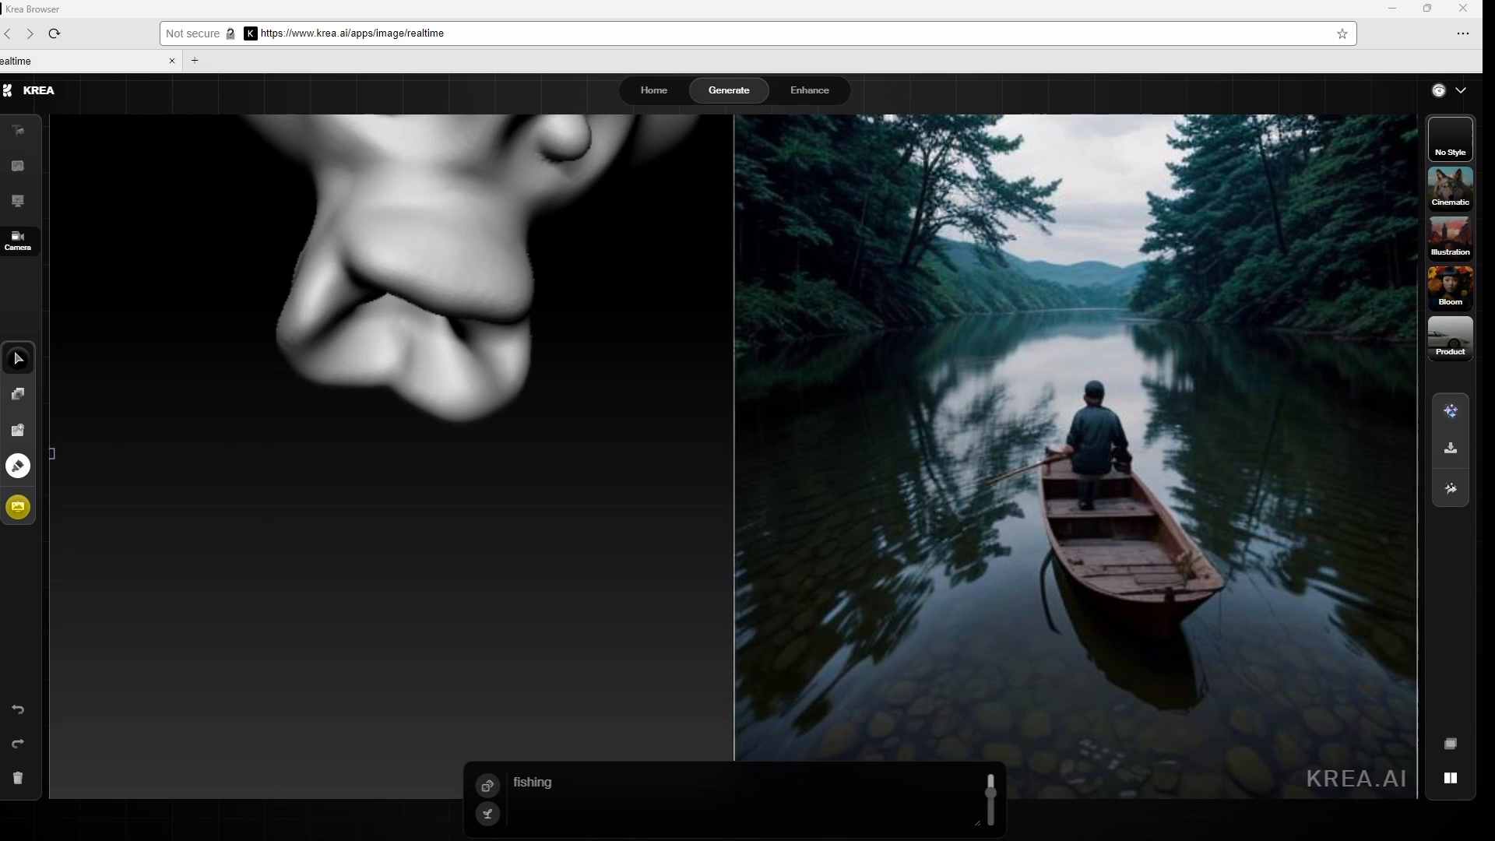
key(b)
key(i)
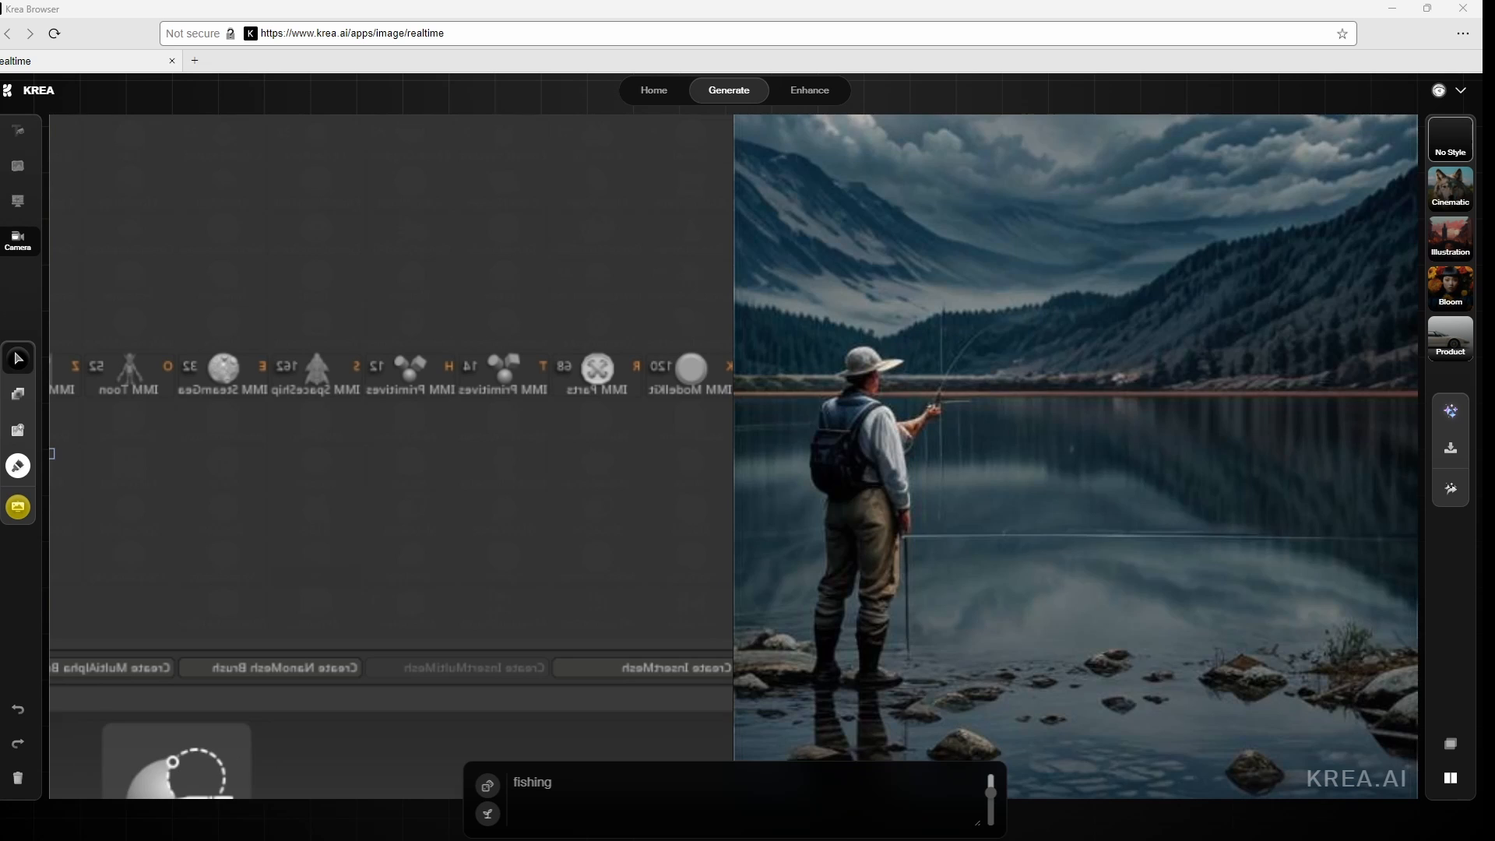
key(t)
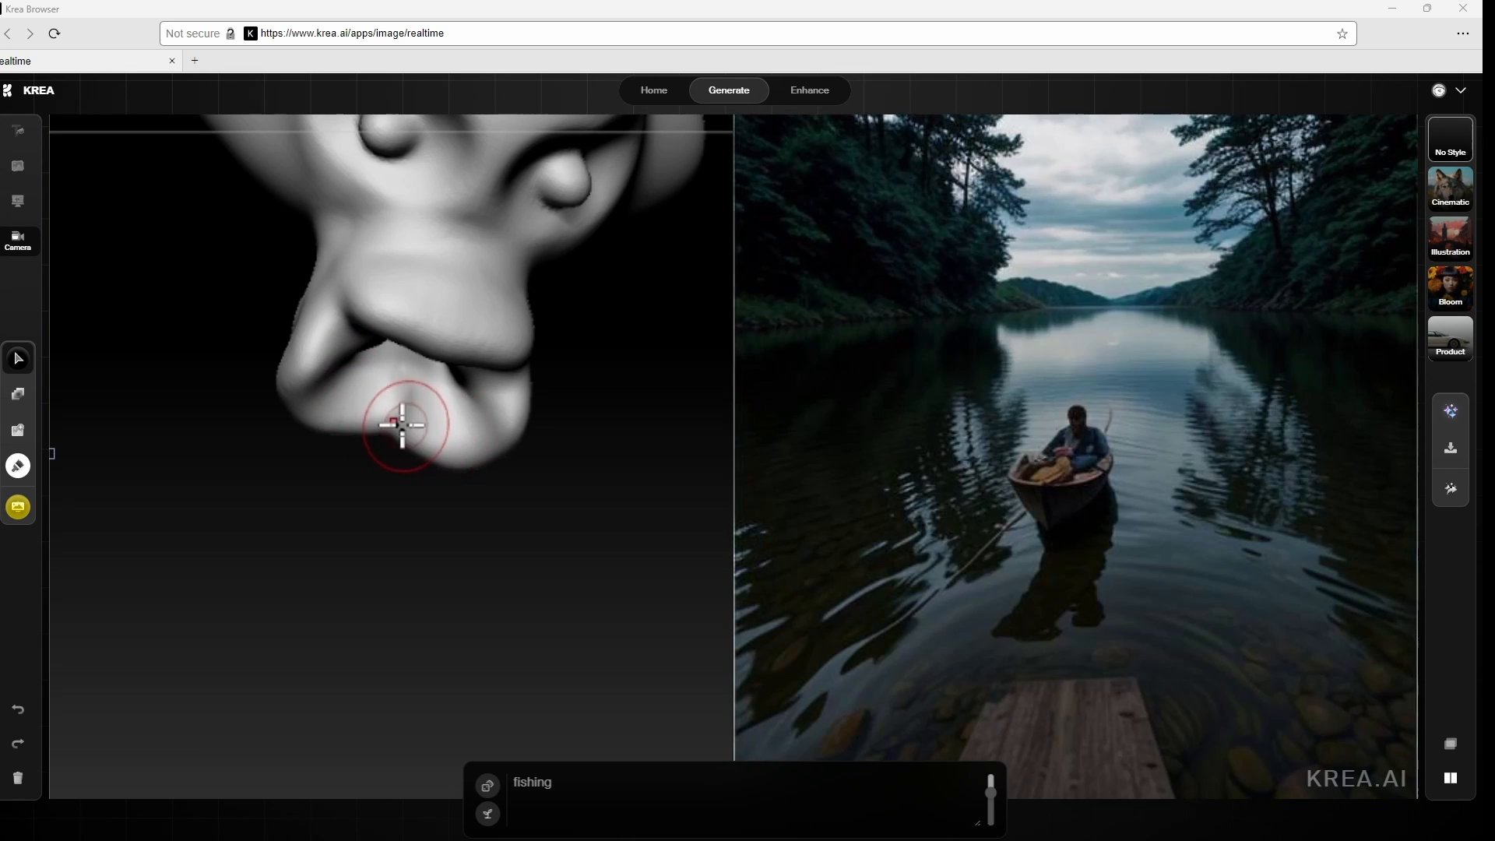
mouse_move(409, 398)
mouse_down()
mouse_move(457, 594)
mouse_move(210, 737)
mouse_up()
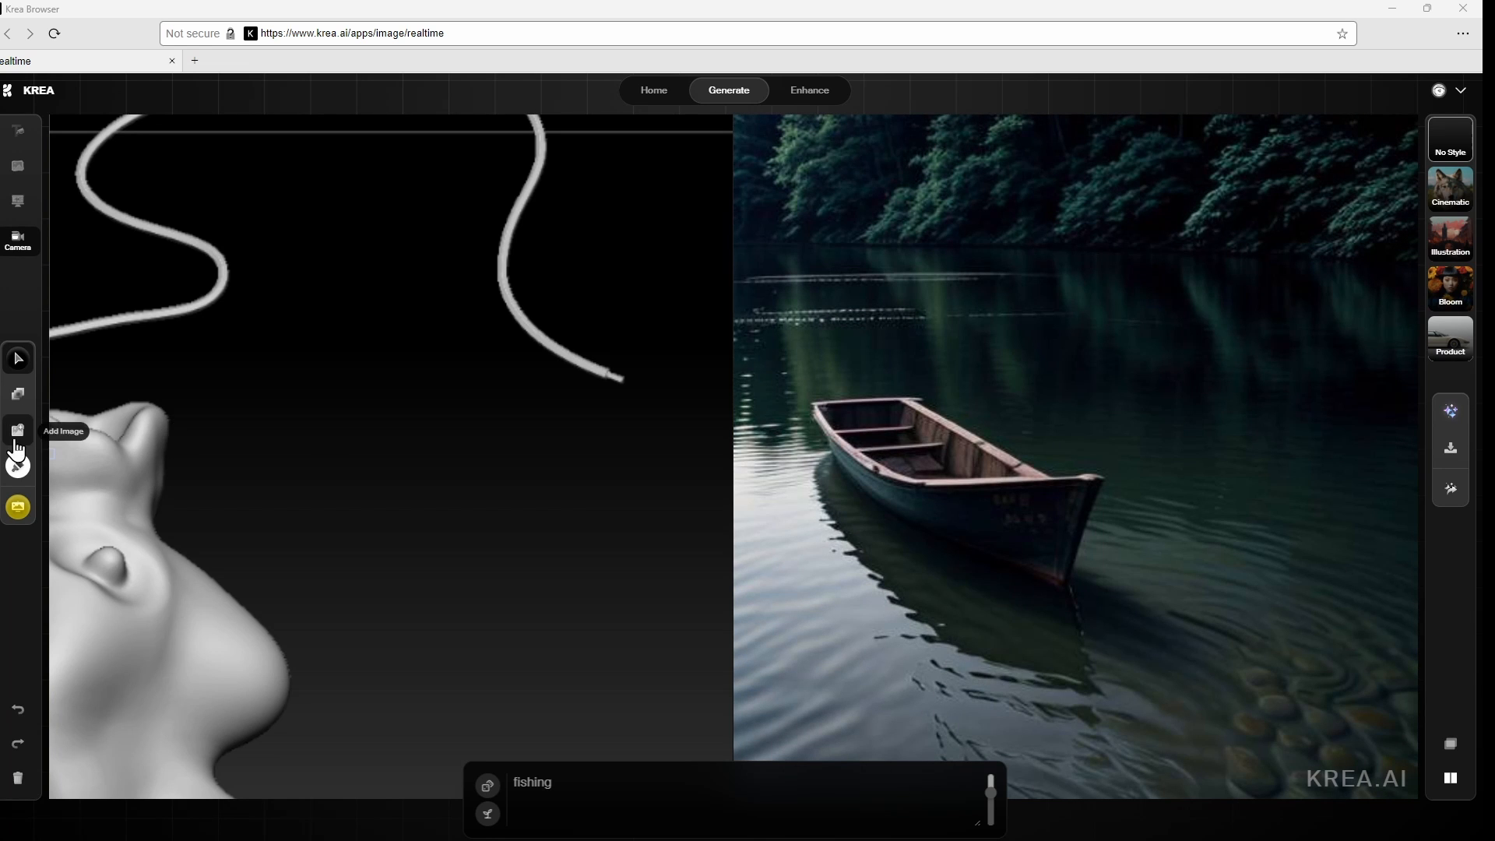
Try painting a thick white freehand stroke across the camera feed in Krea, and undo it
click(18, 465)
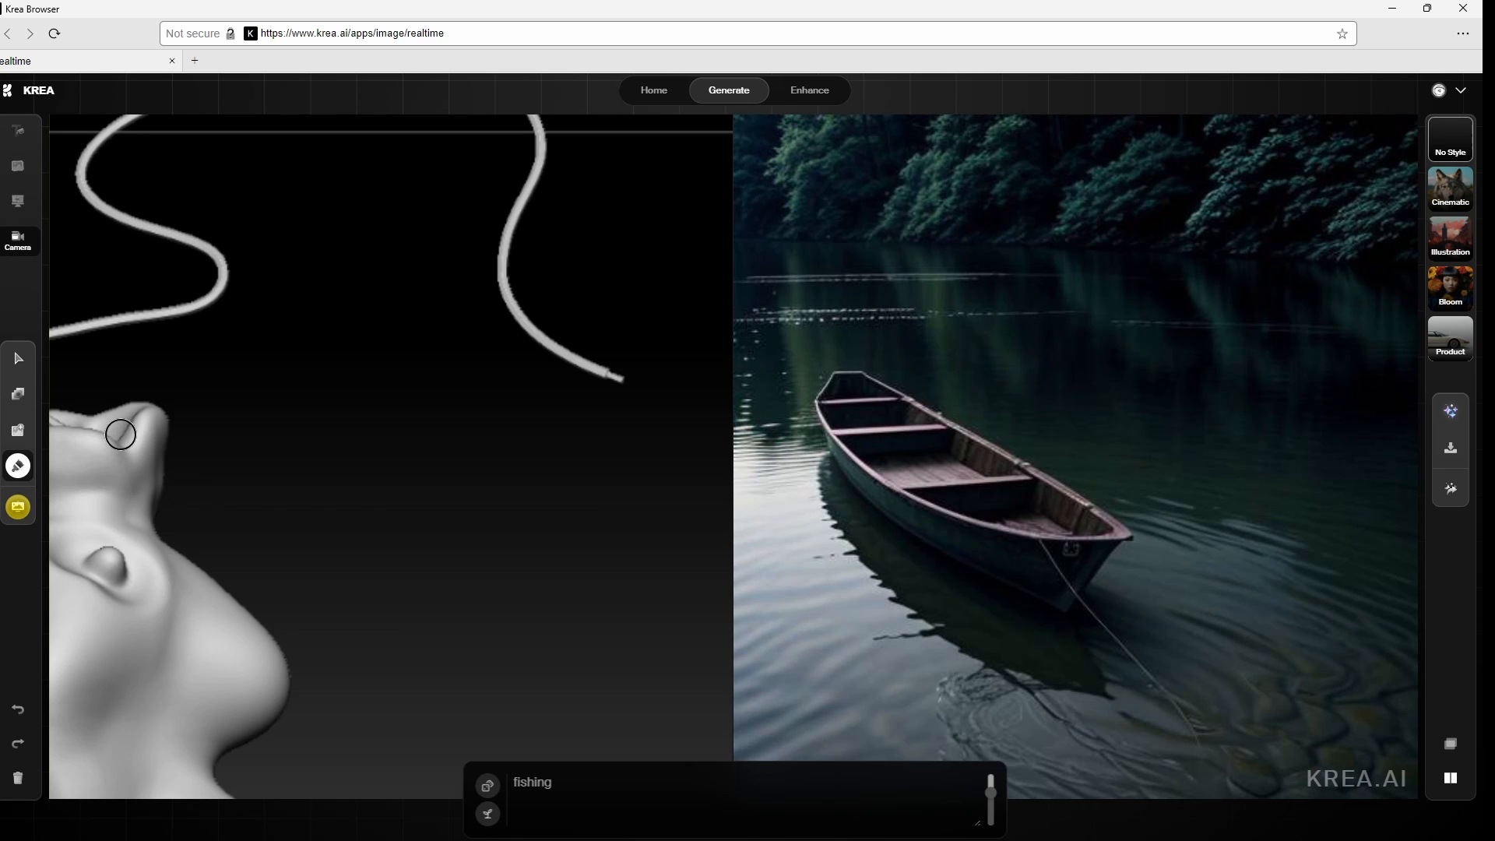
mouse_move(334, 300)
mouse_down()
mouse_move(577, 601)
mouse_move(646, 500)
mouse_up()
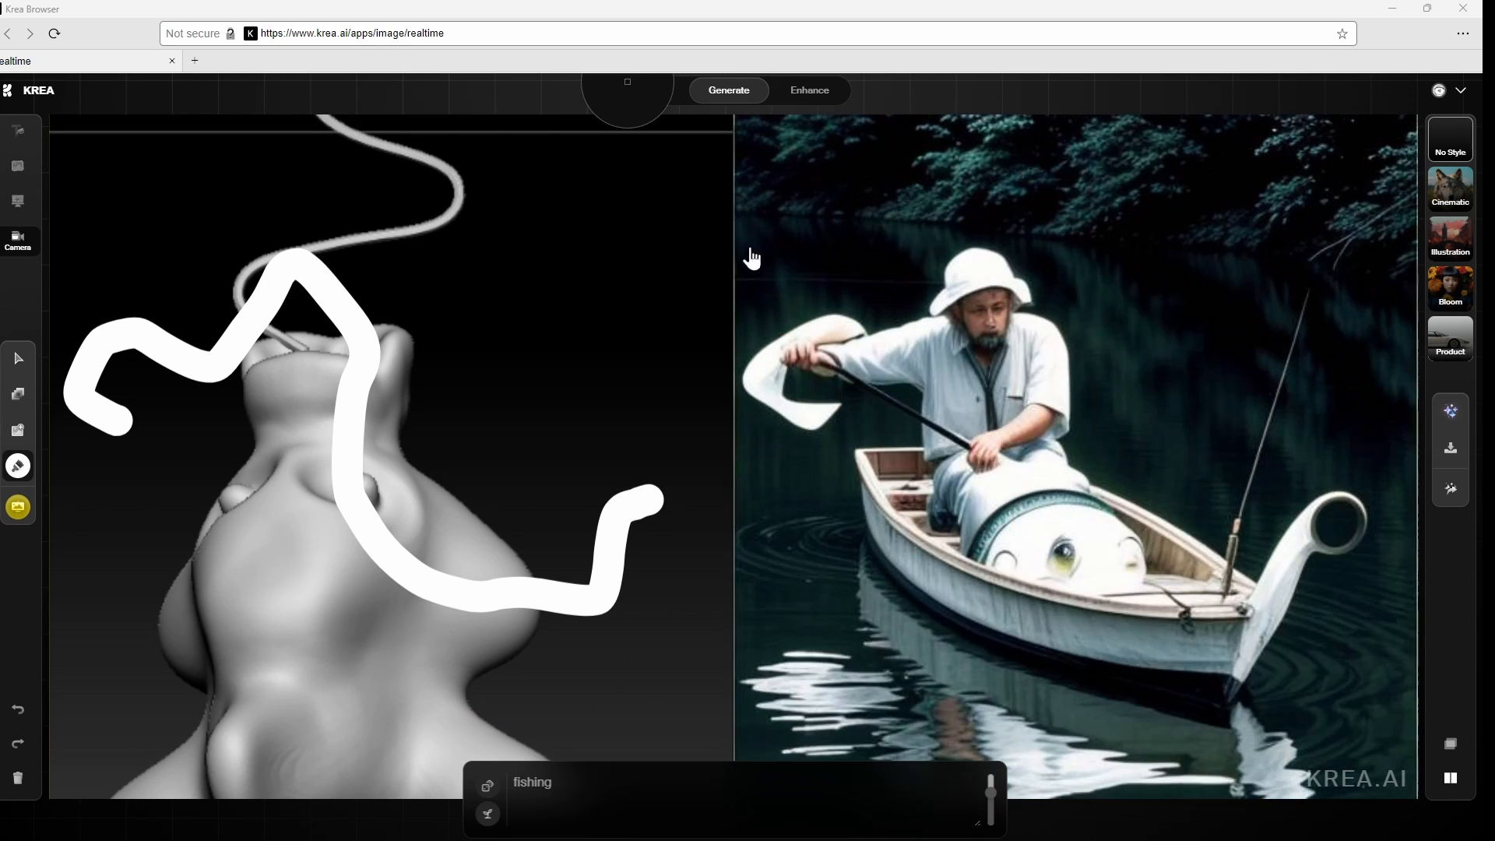
key(ctrl+z)
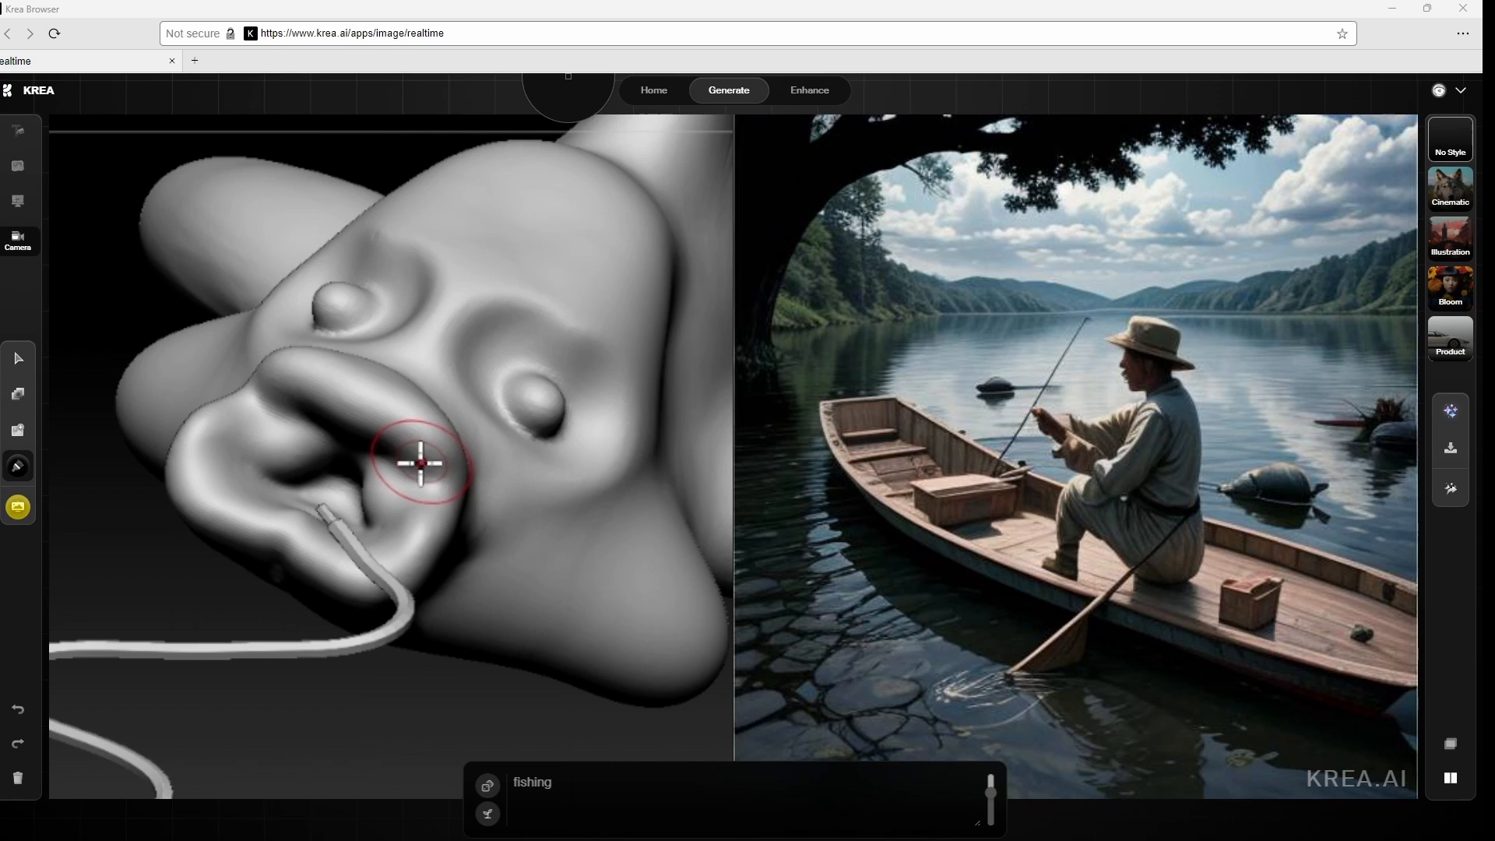
Reload the Krea page and delete the leftover white stroke from the canvas
drag(556, 753, 491, 789)
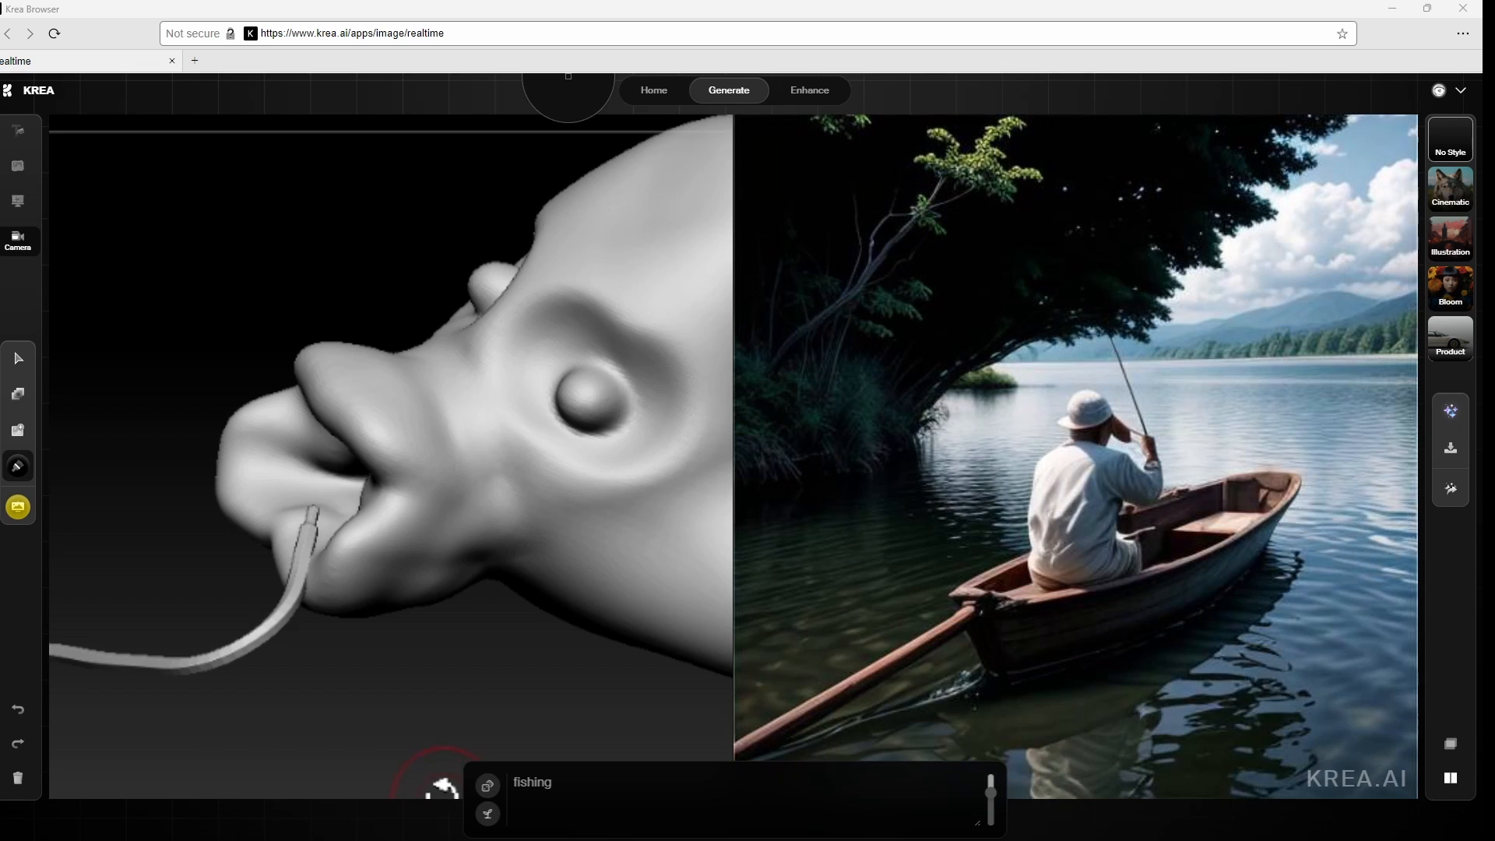
mouse_move(451, 803)
mouse_down()
mouse_move(250, 833)
mouse_move(420, 832)
mouse_move(340, 833)
mouse_up()
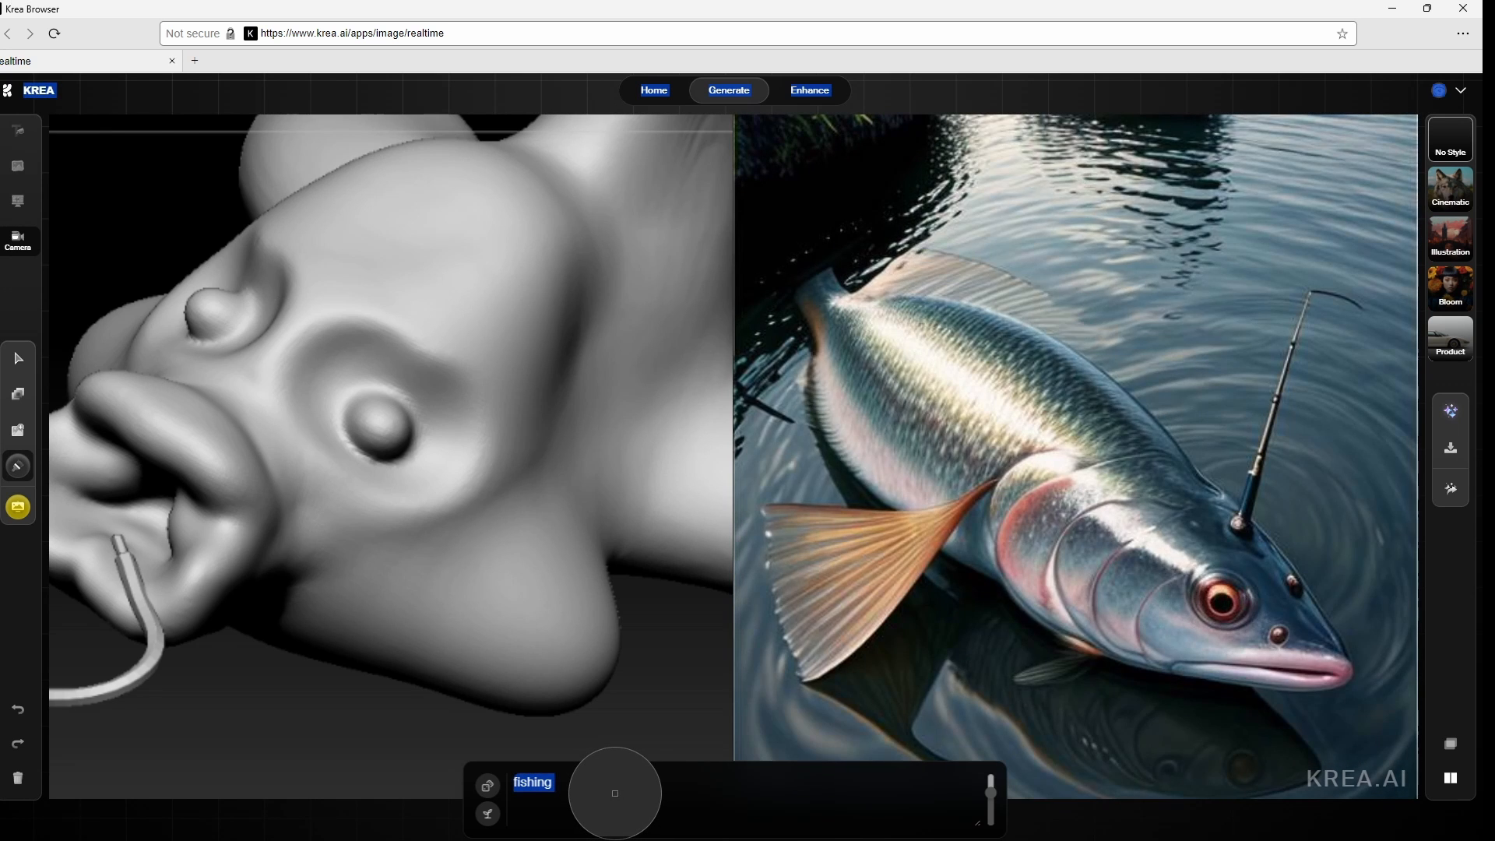
key(ctrl+r)
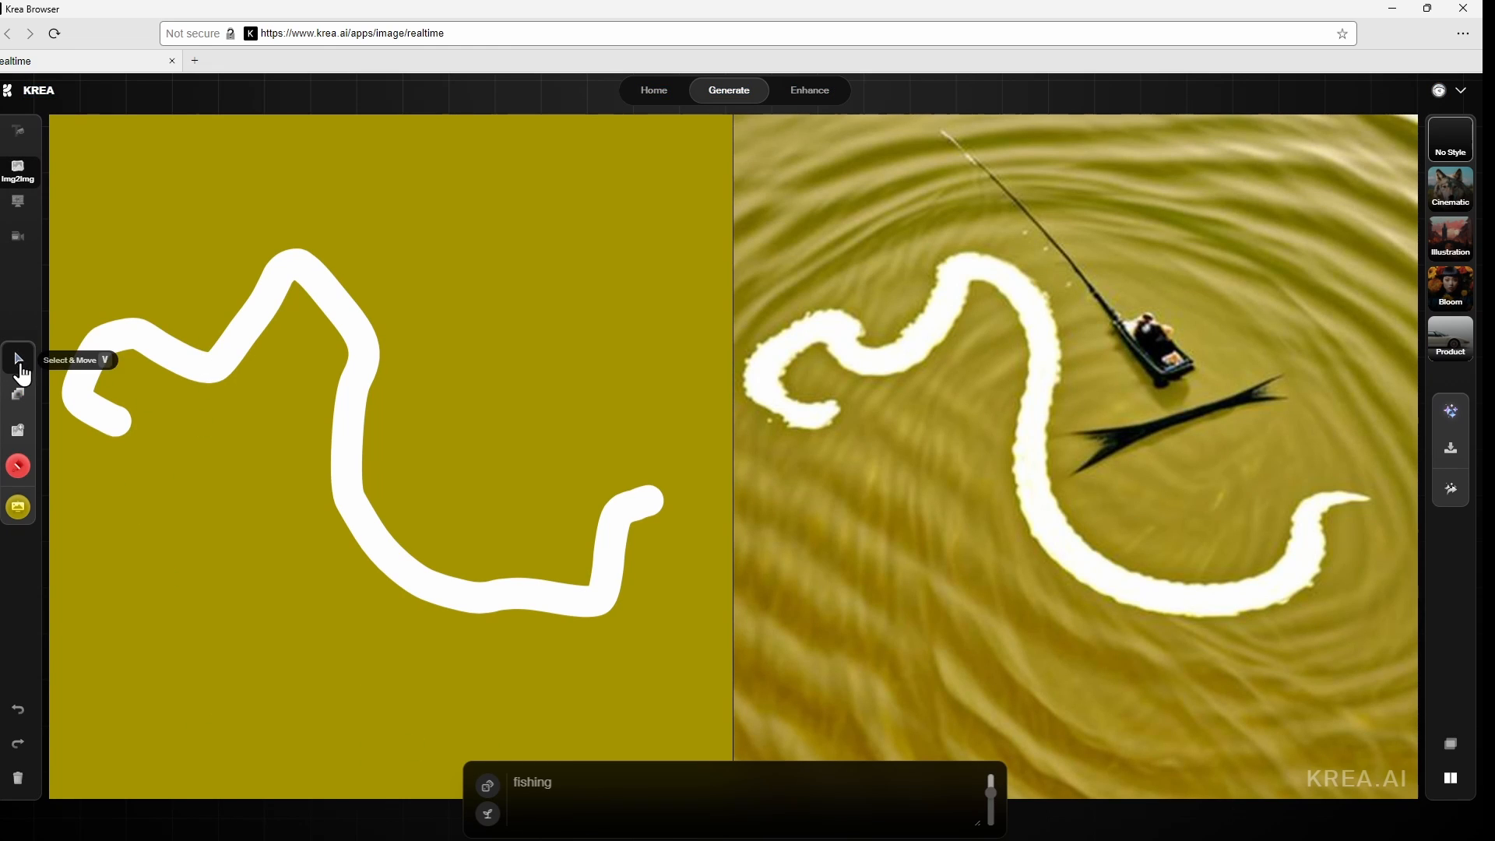
click(163, 339)
key(Delete)
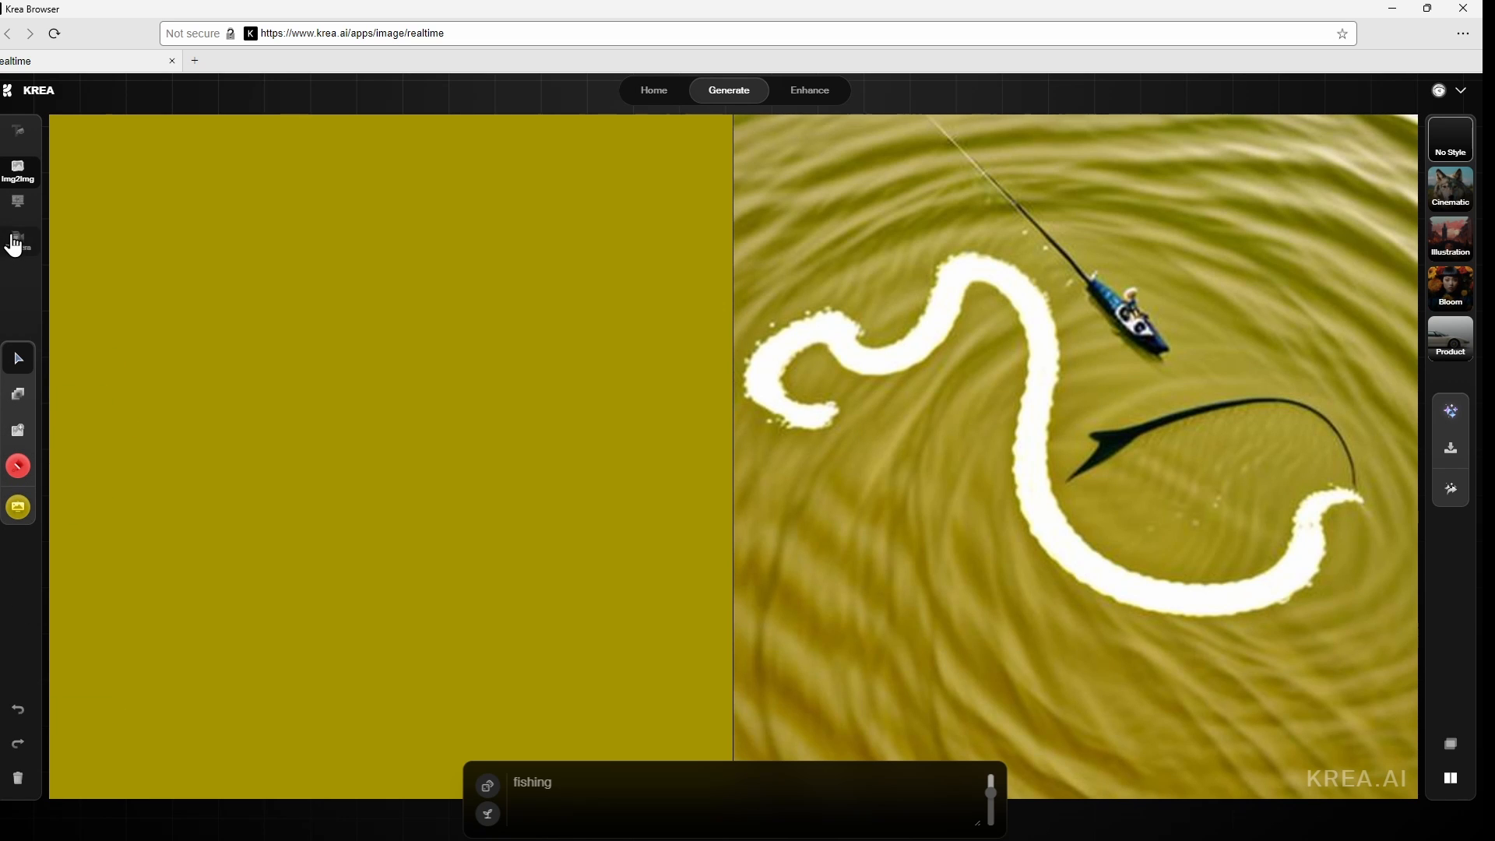
Turn on the camera feed in Krea and enlarge and reposition it so the fish sculpt fills the canvas
key(ctrl+v)
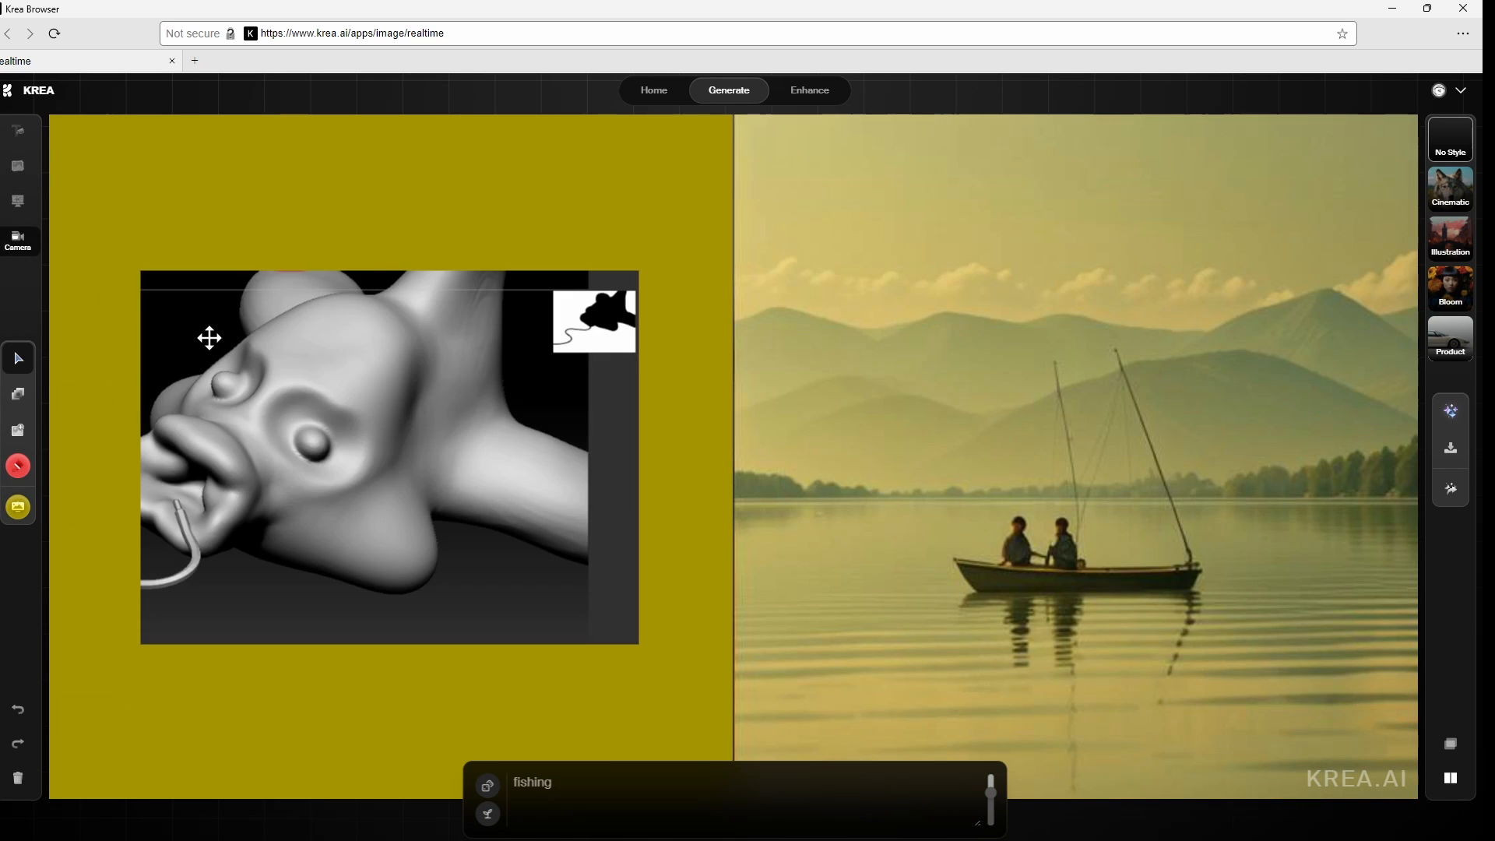
click(143, 303)
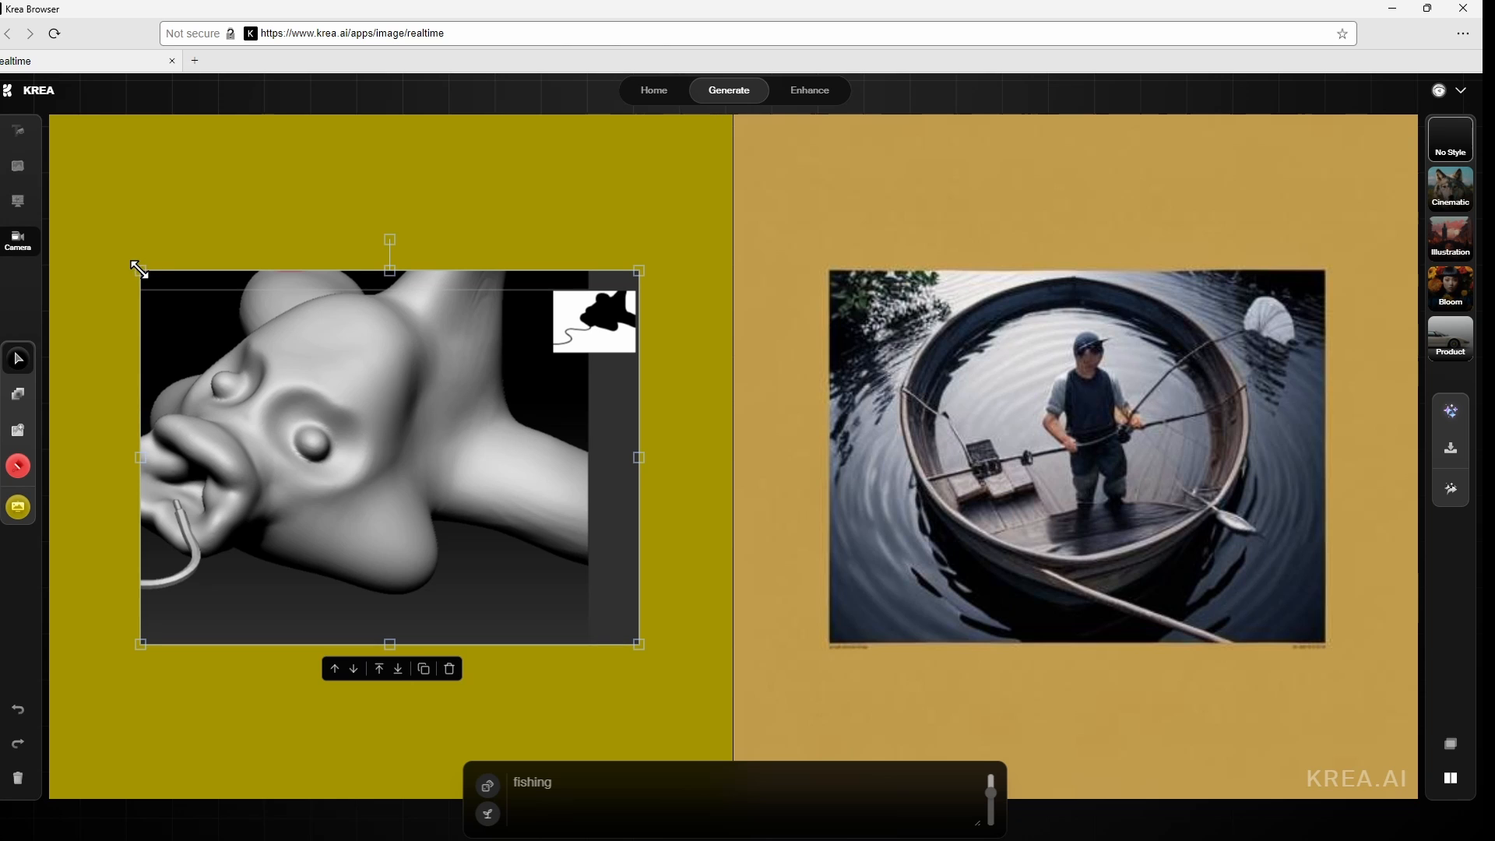
drag(138, 268, 35, 117)
mouse_move(390, 404)
mouse_down()
mouse_move(357, 347)
mouse_move(454, 350)
mouse_move(487, 400)
mouse_move(457, 404)
mouse_move(482, 400)
mouse_up()
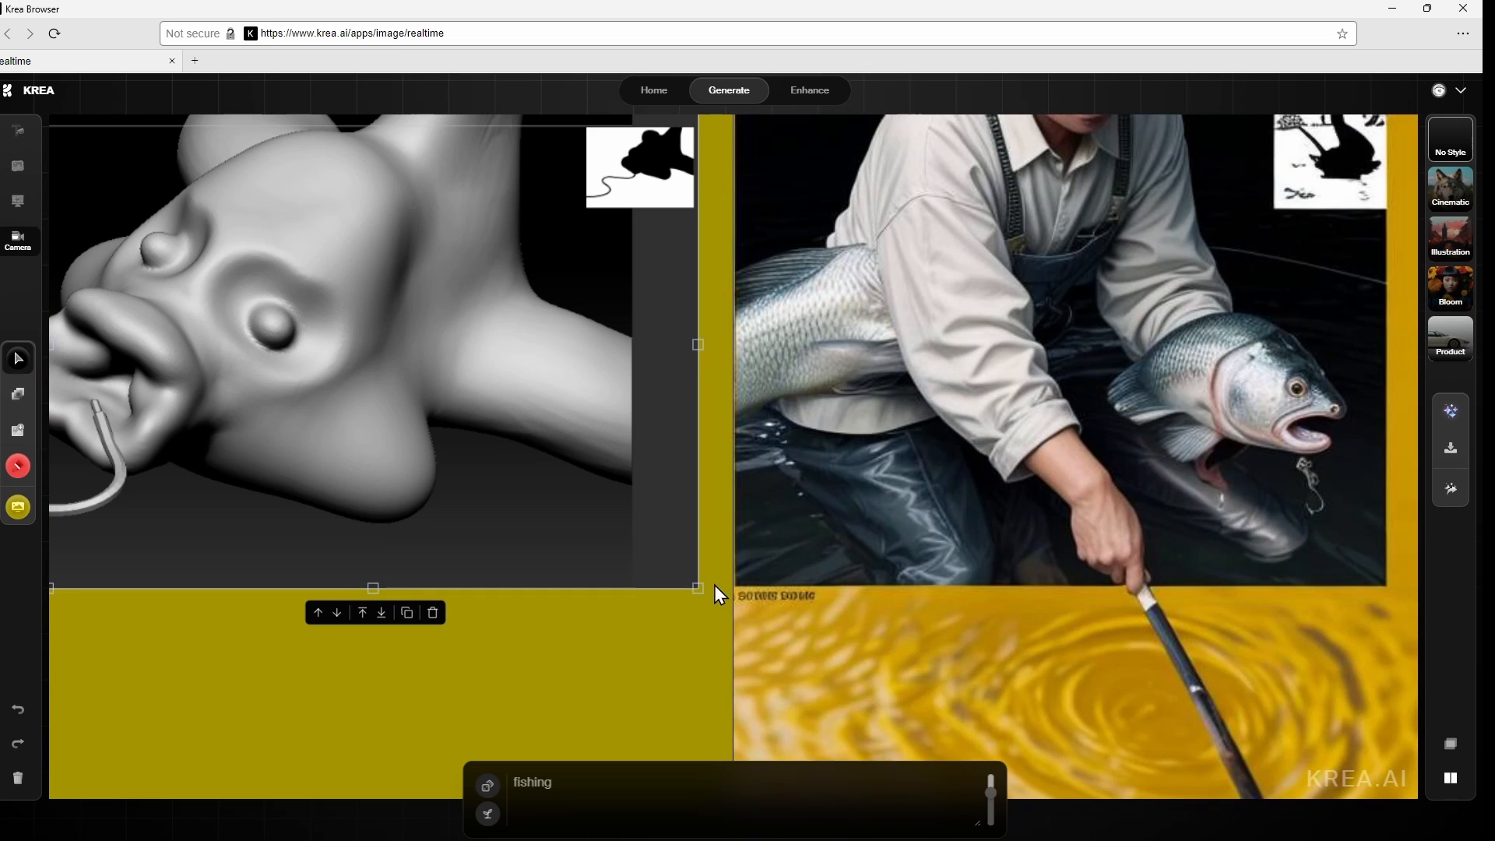
mouse_move(695, 586)
mouse_down()
mouse_move(875, 728)
mouse_move(981, 770)
mouse_up()
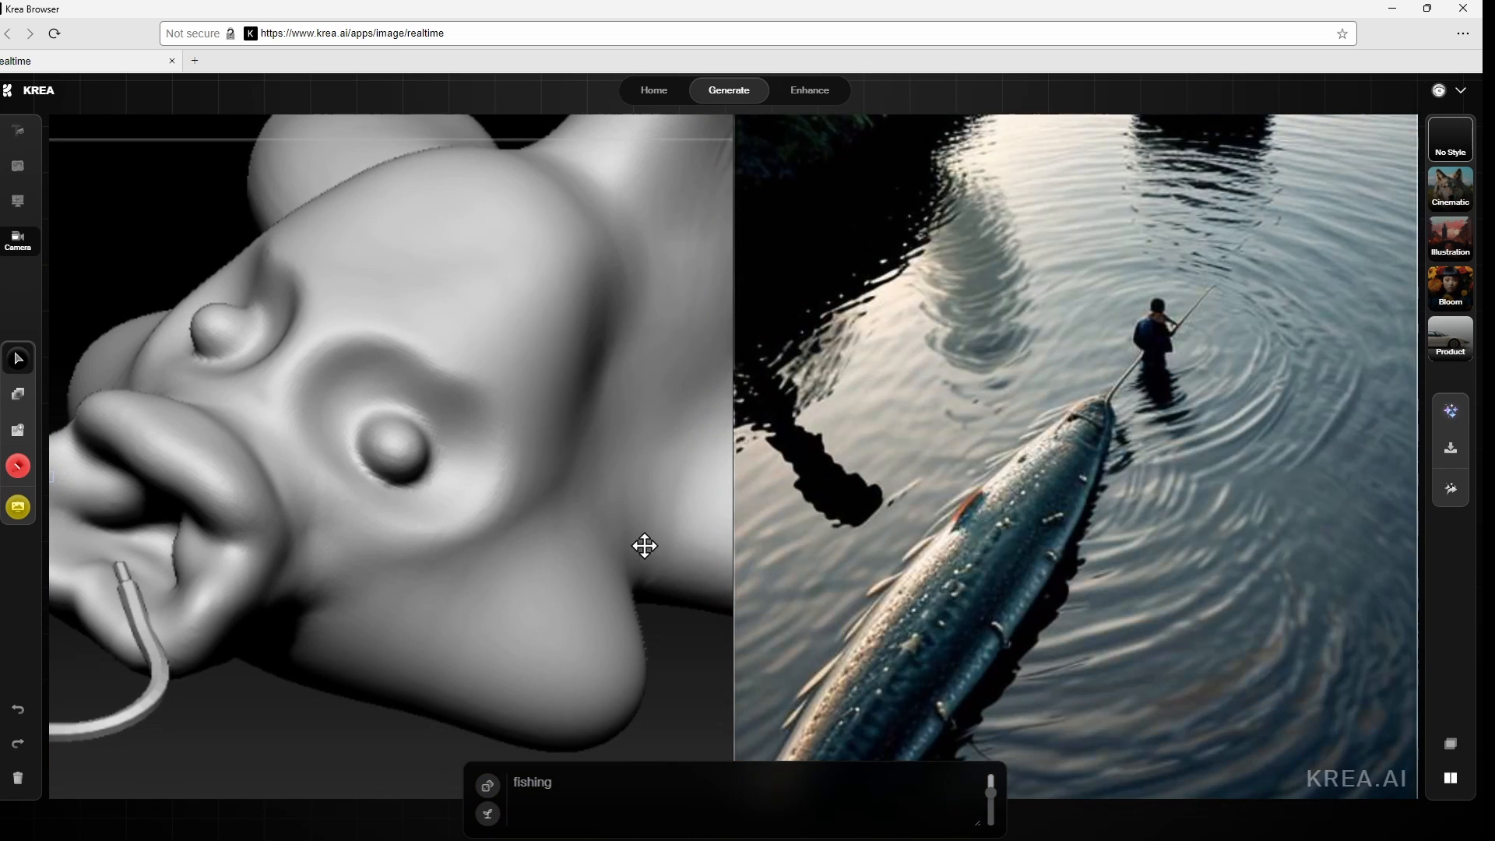
mouse_move(576, 526)
mouse_down()
mouse_move(594, 394)
mouse_move(576, 171)
mouse_up()
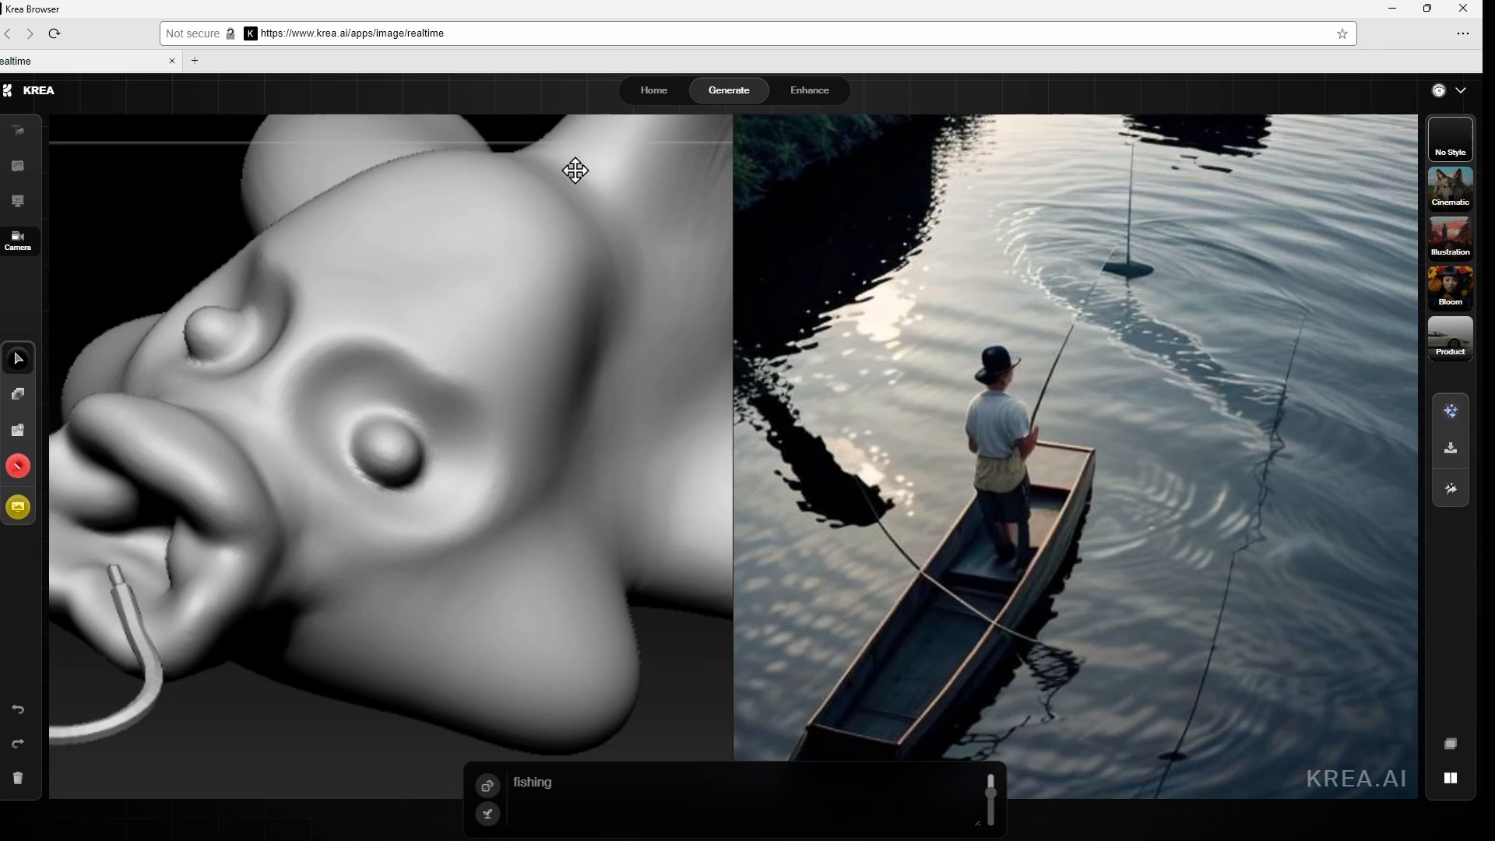
Change the Krea prompt to "a rose with a cascading waterfall" and return to the ZBrush sculpt
drag(378, 767, 378, 669)
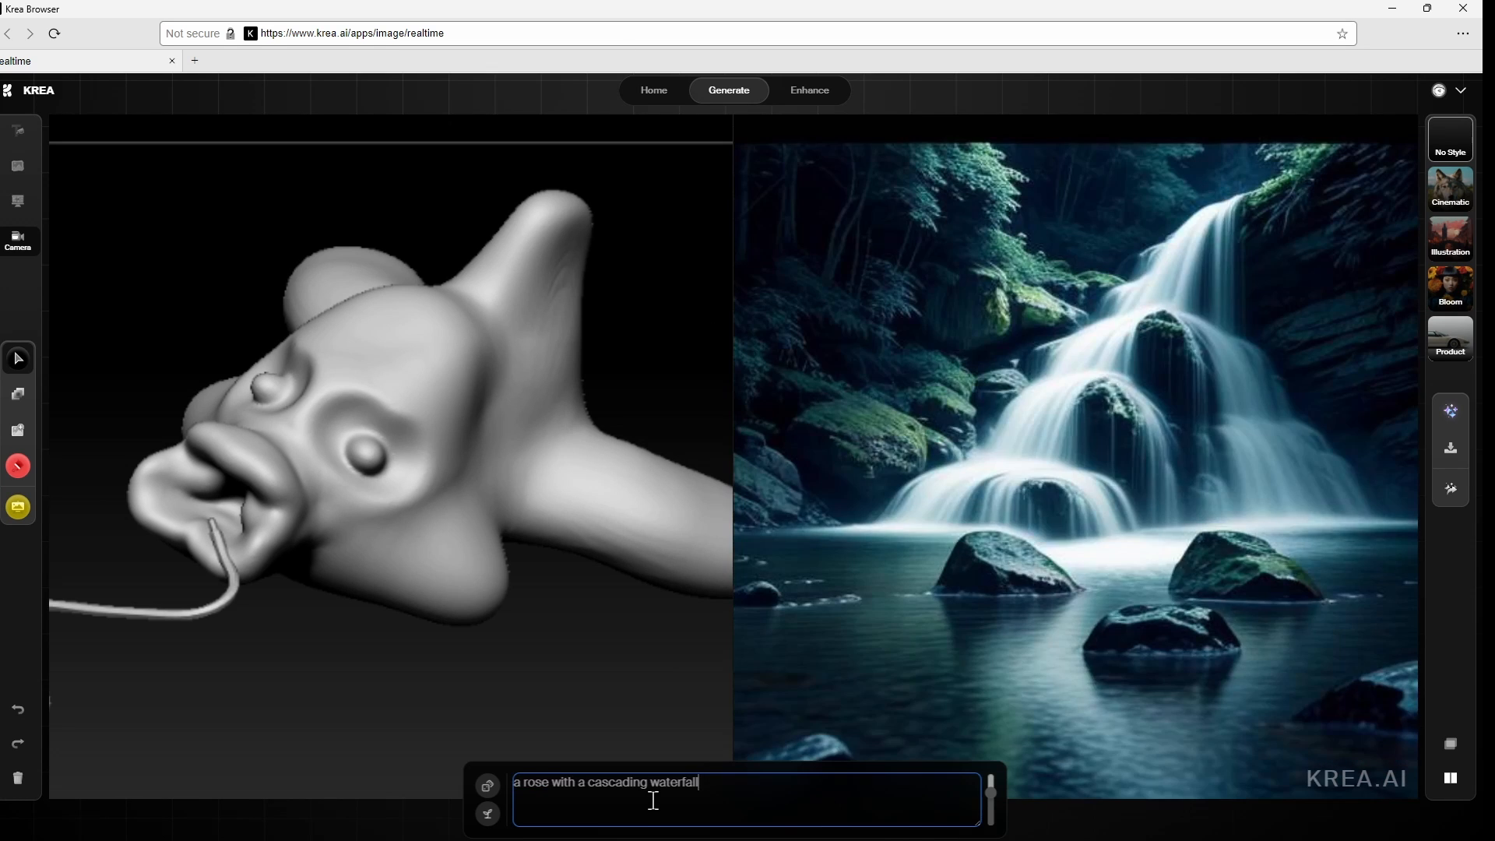
click(446, 418)
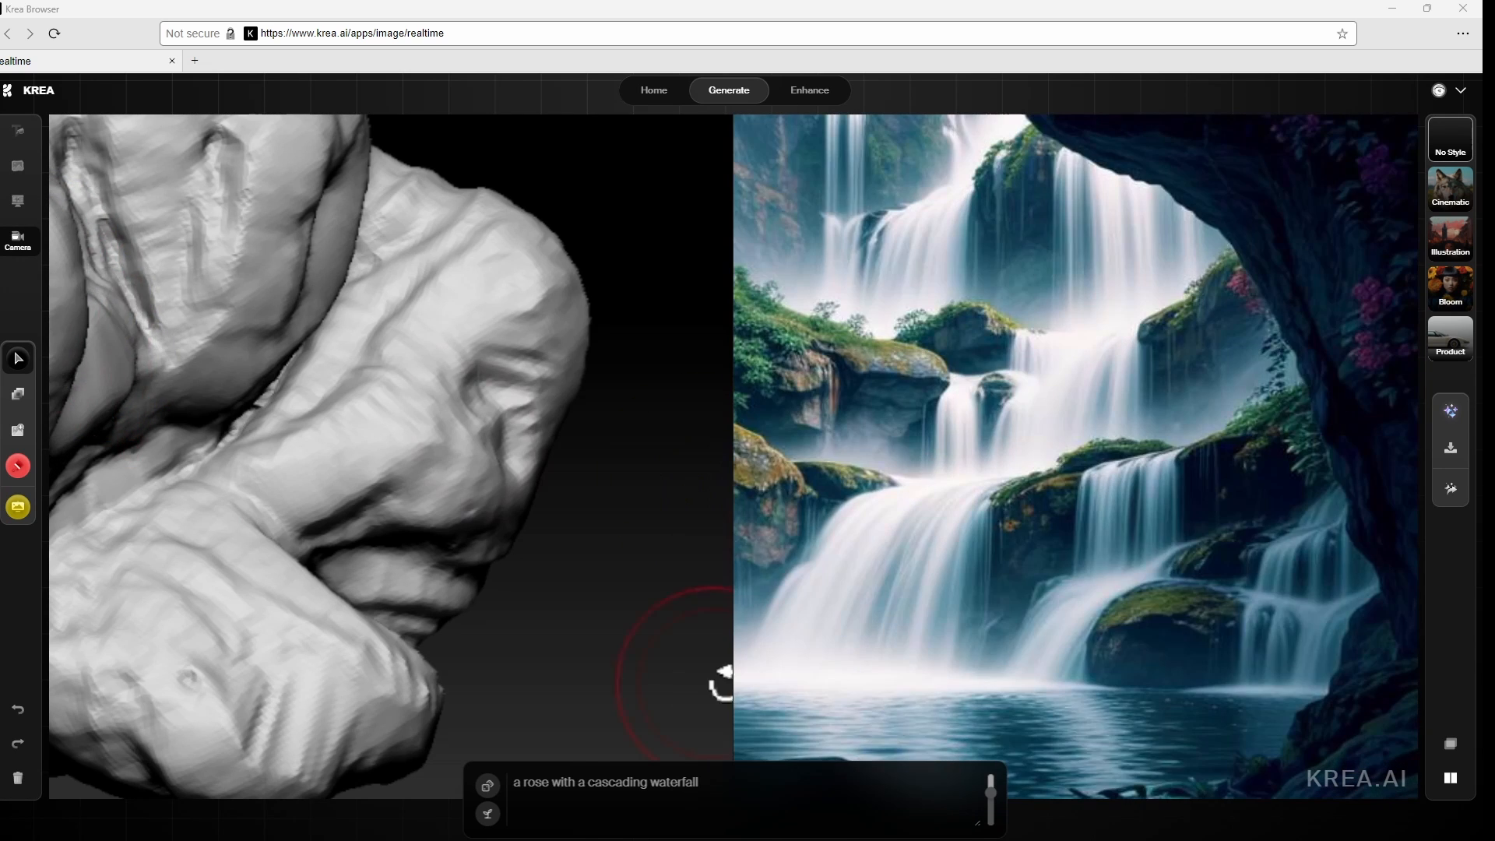
Sculpt short creases into the leftmost petal of the rose form and frame the whole bloom from the front
mouse_move(721, 681)
mouse_down()
mouse_move(700, 664)
mouse_move(705, 635)
mouse_up()
mouse_move(120, 294)
mouse_down()
mouse_move(142, 306)
mouse_move(209, 283)
mouse_move(220, 470)
mouse_move(129, 505)
mouse_move(49, 500)
mouse_move(49, 307)
mouse_up()
mouse_move(90, 409)
mouse_down()
mouse_move(156, 327)
mouse_move(140, 451)
mouse_up()
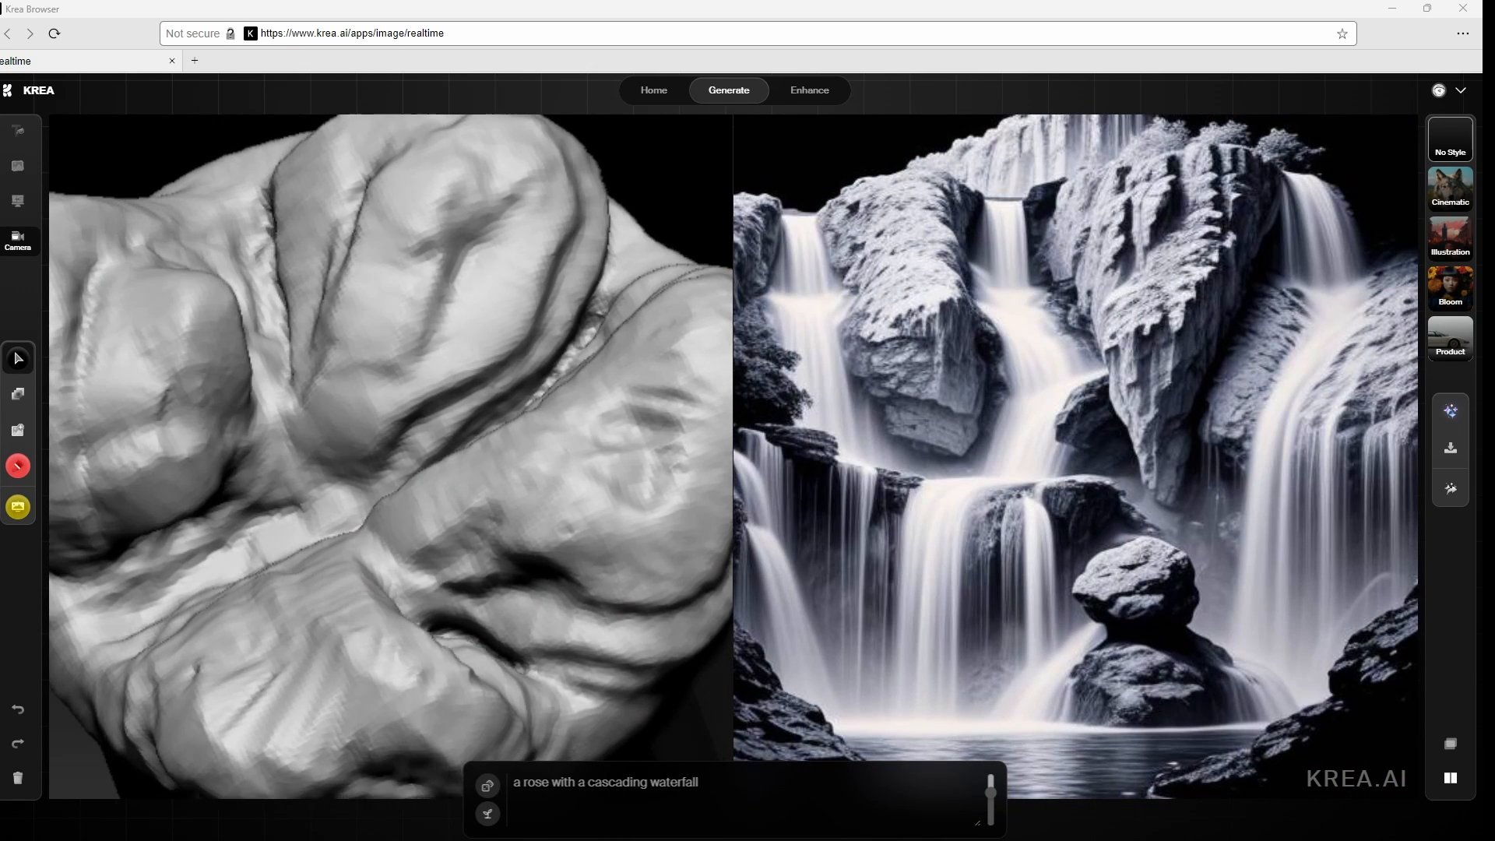
mouse_move(692, 724)
mouse_down()
mouse_move(728, 700)
mouse_move(701, 693)
mouse_move(701, 673)
mouse_move(666, 705)
mouse_up()
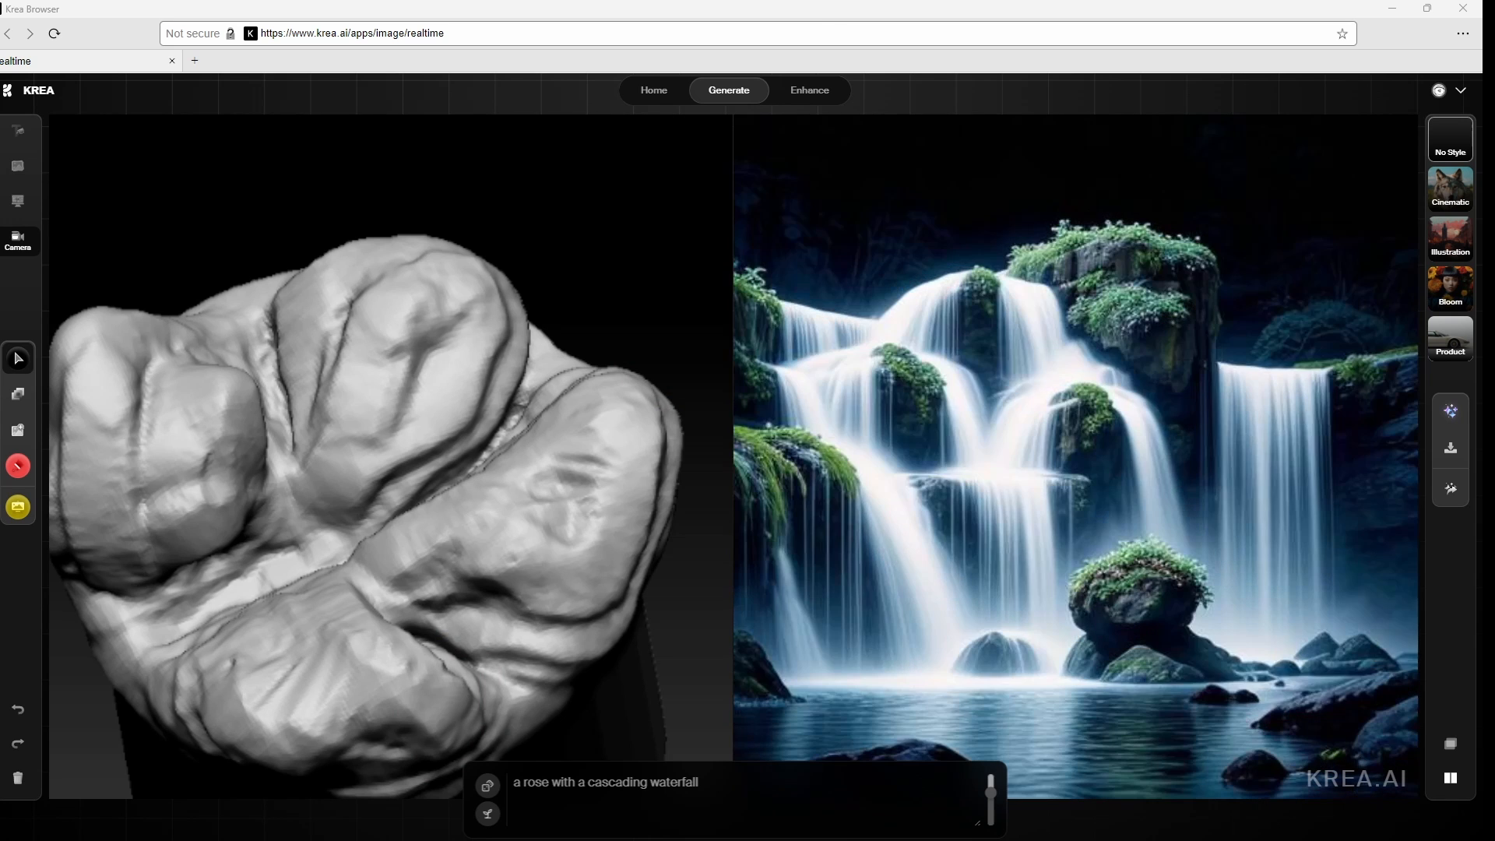
Paint the inner faces of the rose sculpt's four petals red
mouse_move(544, 535)
mouse_down()
mouse_move(494, 574)
mouse_move(574, 517)
mouse_move(528, 502)
mouse_move(441, 534)
mouse_move(600, 594)
mouse_move(653, 437)
mouse_move(444, 528)
mouse_up()
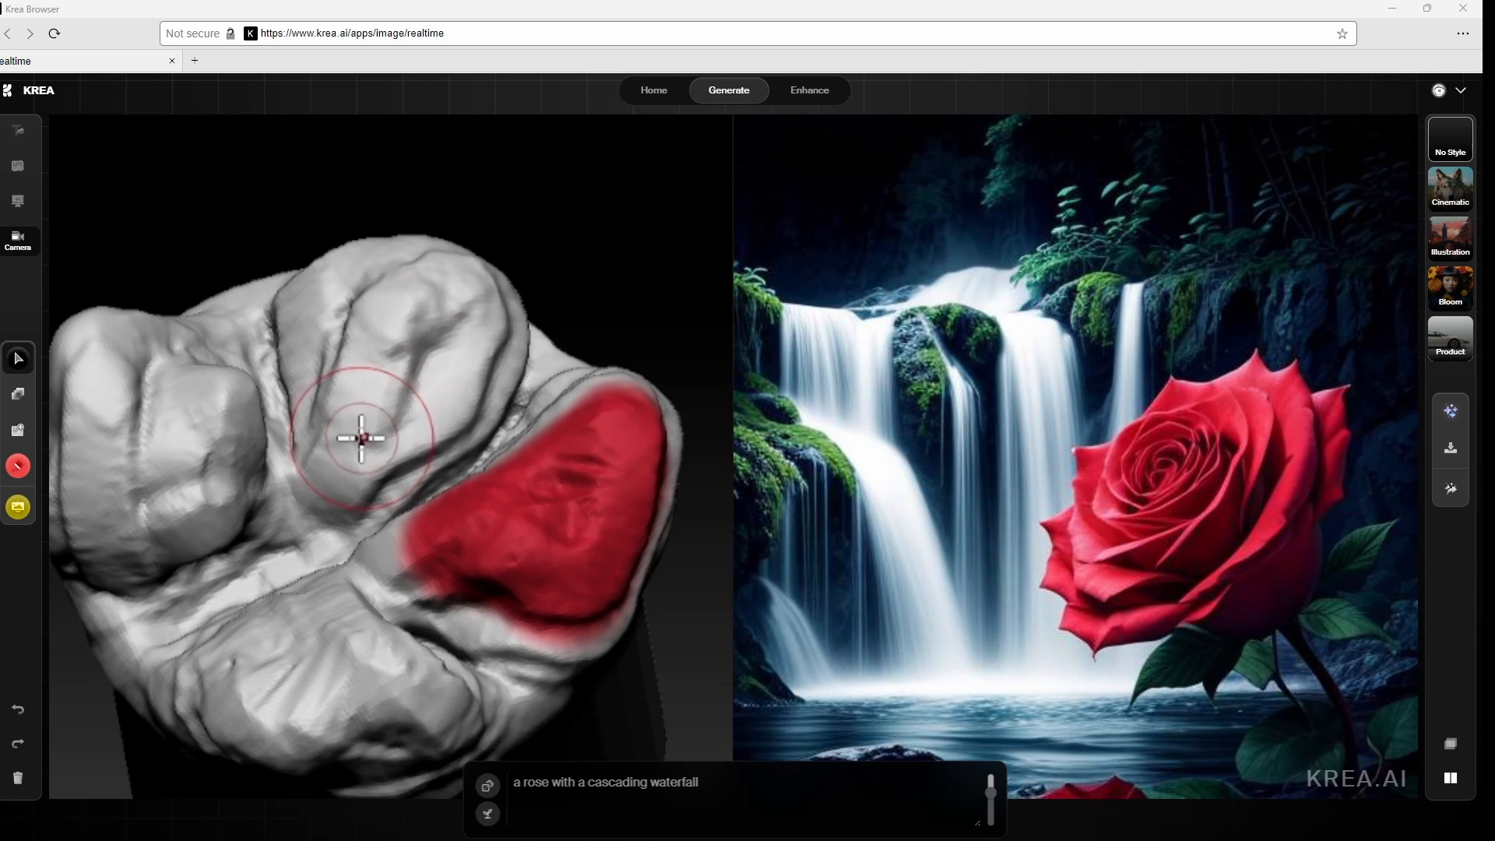
mouse_move(361, 433)
mouse_down()
mouse_move(457, 330)
mouse_move(421, 282)
mouse_move(358, 330)
mouse_move(358, 423)
mouse_move(317, 357)
mouse_move(347, 281)
mouse_up()
mouse_move(249, 366)
mouse_down()
mouse_move(241, 390)
mouse_move(144, 353)
mouse_move(202, 421)
mouse_move(153, 493)
mouse_move(90, 421)
mouse_move(171, 400)
mouse_move(124, 456)
mouse_up()
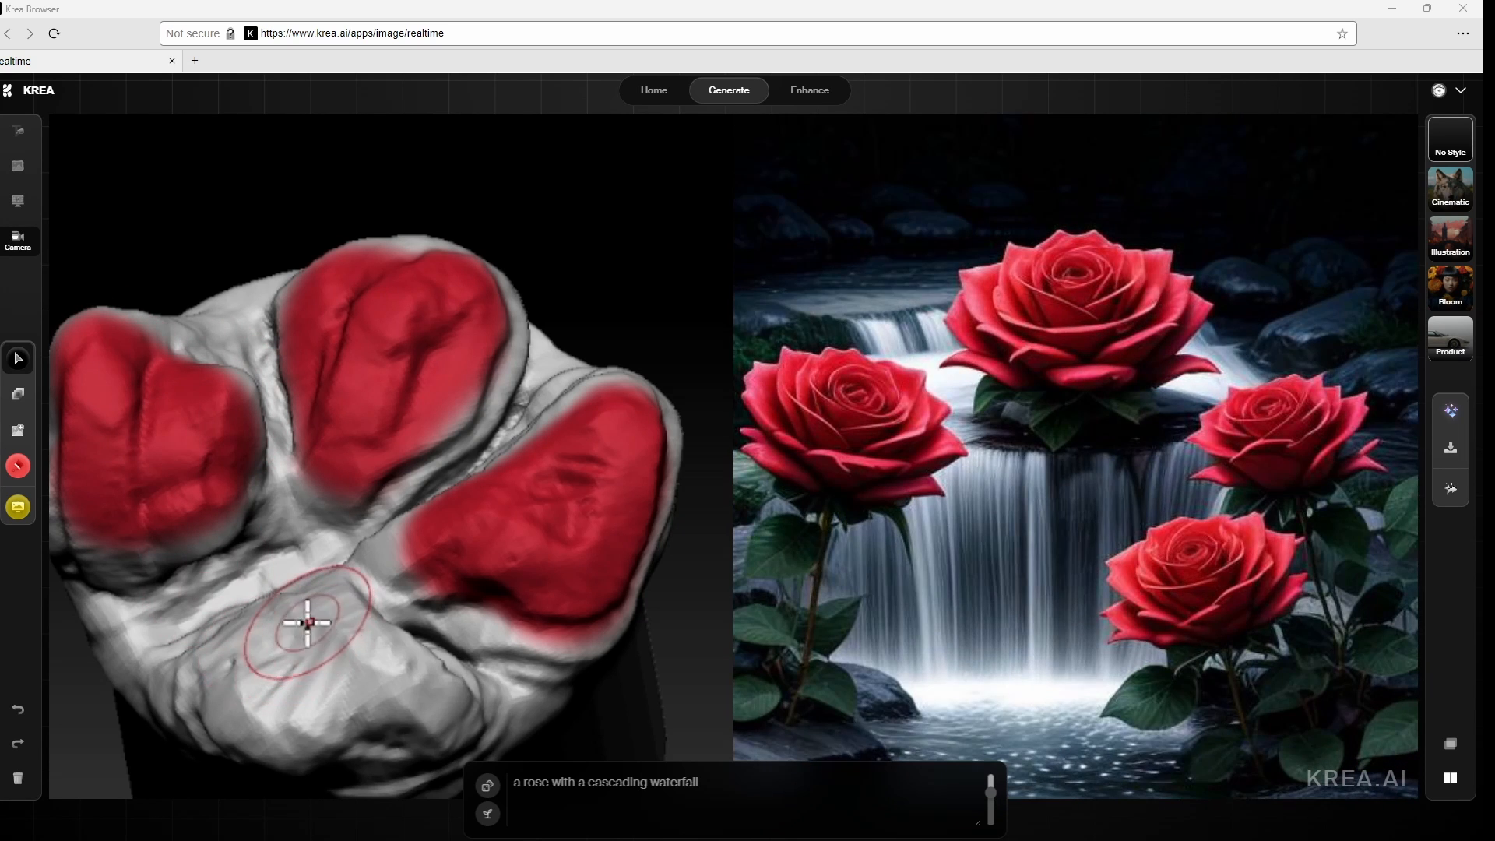
mouse_move(307, 621)
mouse_down()
mouse_move(394, 704)
mouse_move(213, 698)
mouse_move(277, 611)
mouse_move(371, 680)
mouse_move(150, 714)
mouse_move(250, 684)
mouse_up()
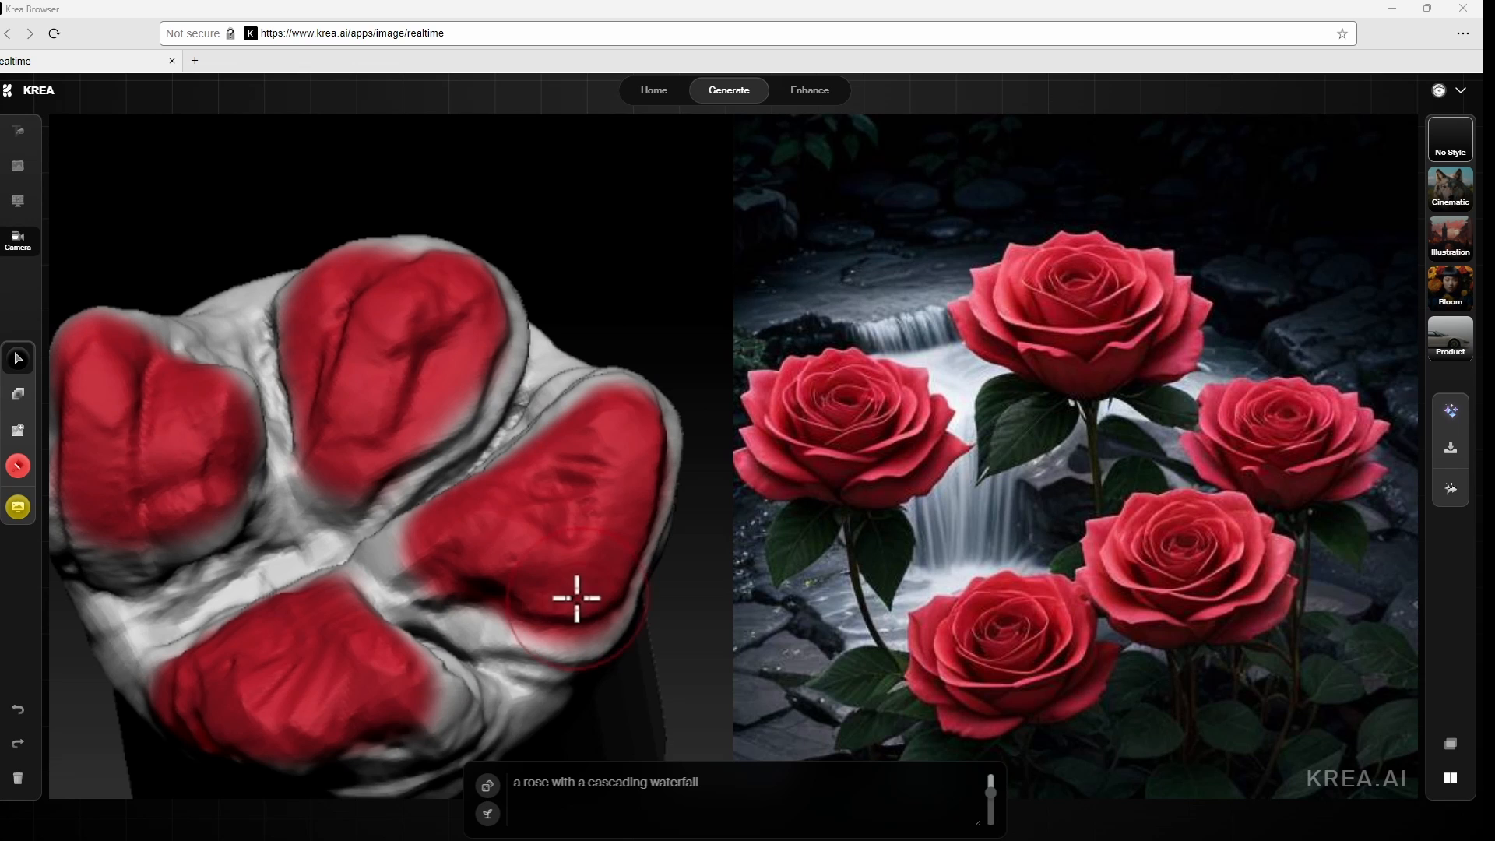
Paint the gaps between the petals and the centre of the rose sculpt green
mouse_move(493, 667)
mouse_down()
mouse_move(426, 624)
mouse_move(525, 629)
mouse_up()
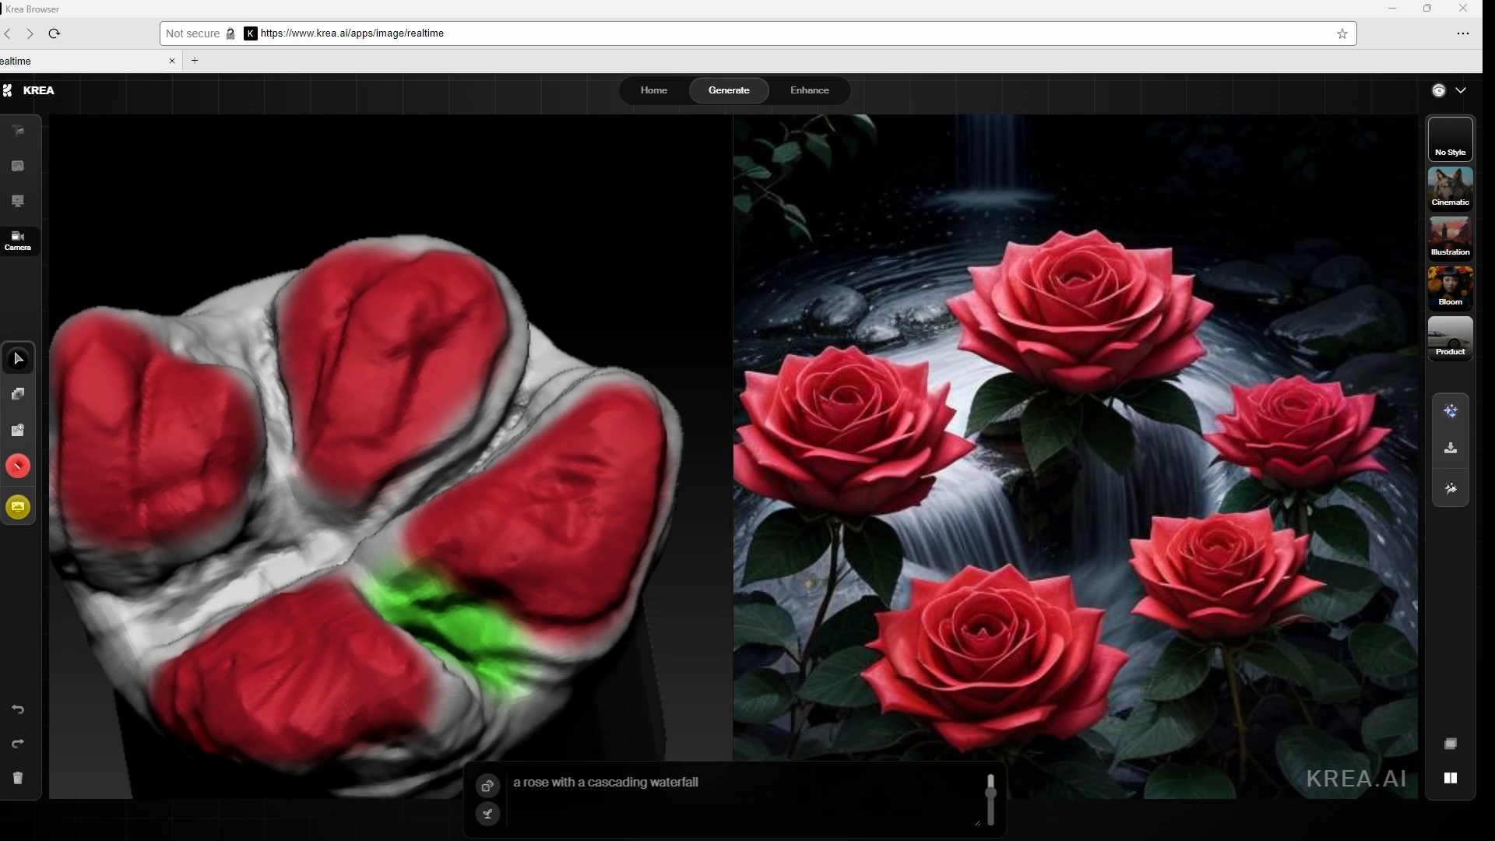
mouse_move(421, 640)
mouse_down()
mouse_move(517, 690)
mouse_move(360, 568)
mouse_move(190, 577)
mouse_move(124, 641)
mouse_move(162, 610)
mouse_up()
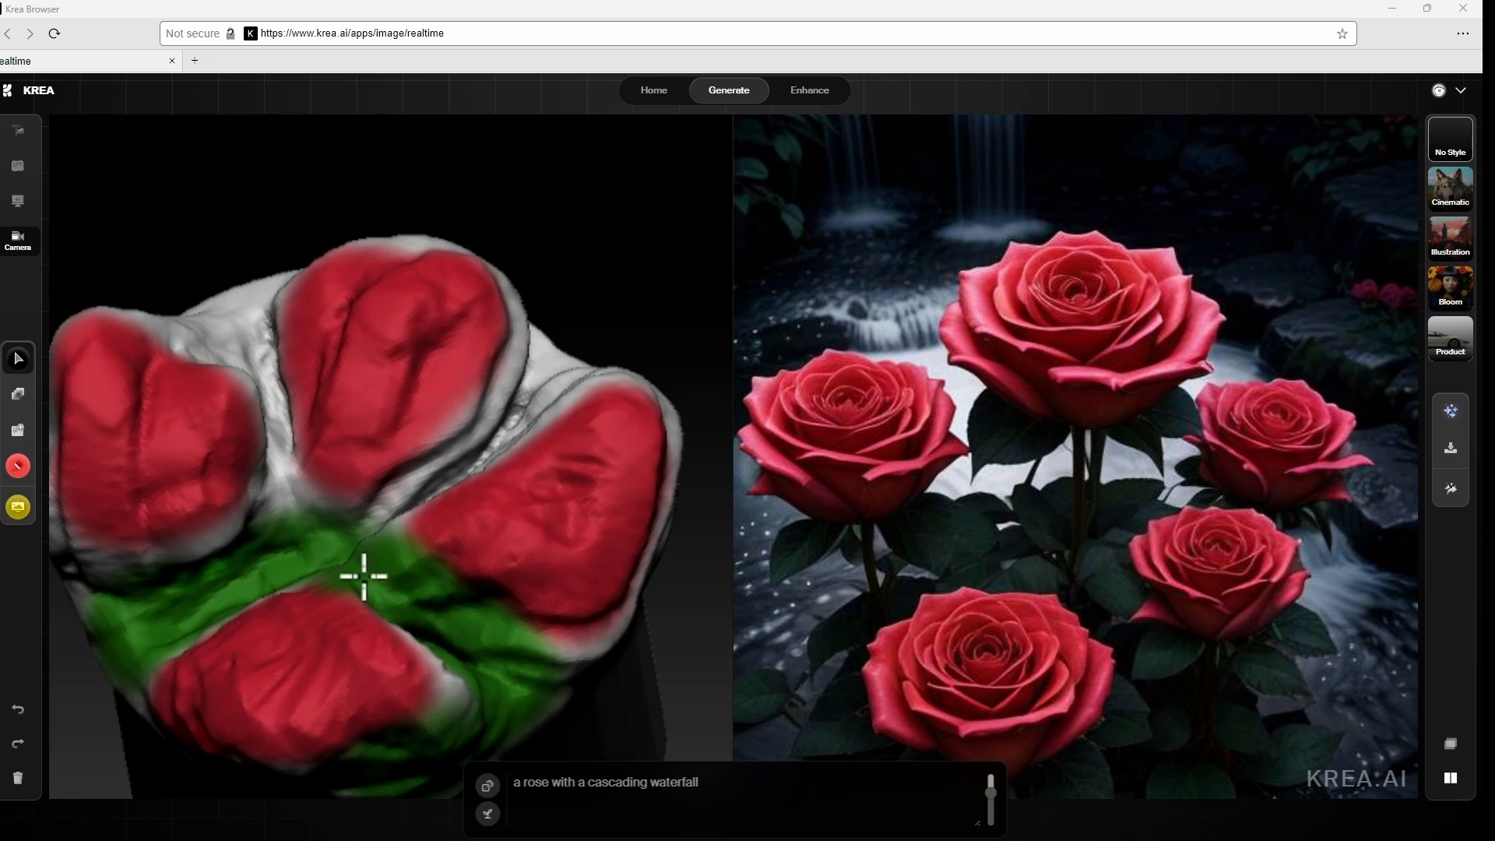
mouse_move(361, 573)
mouse_down()
mouse_move(261, 394)
mouse_move(249, 302)
mouse_move(377, 517)
mouse_move(524, 434)
mouse_move(587, 337)
mouse_move(374, 521)
mouse_up()
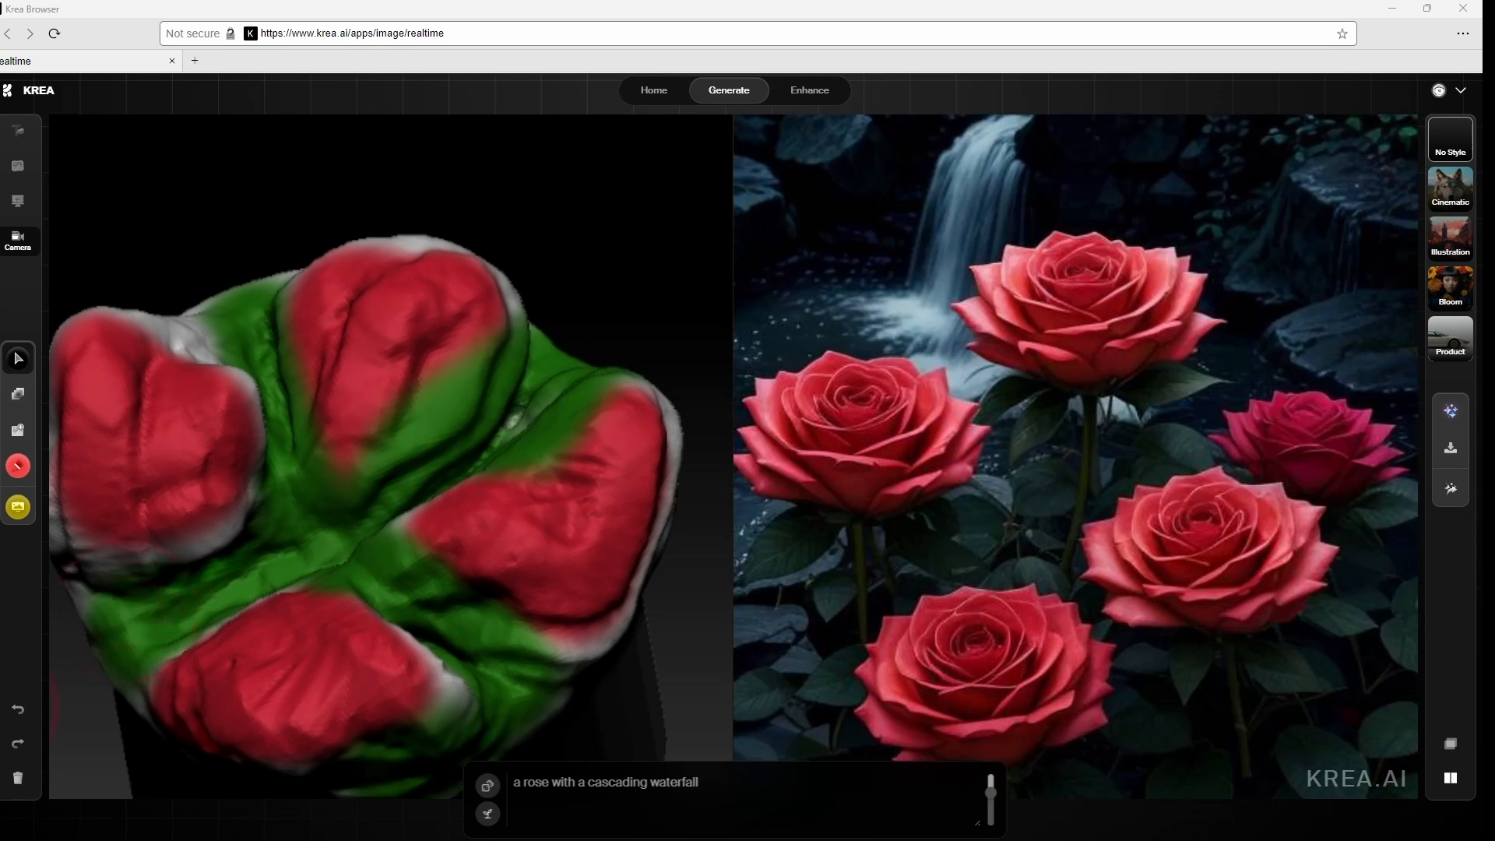
Paint the unpainted outer side of the leftmost petal and the rim behind it red
drag(53, 623, 72, 615)
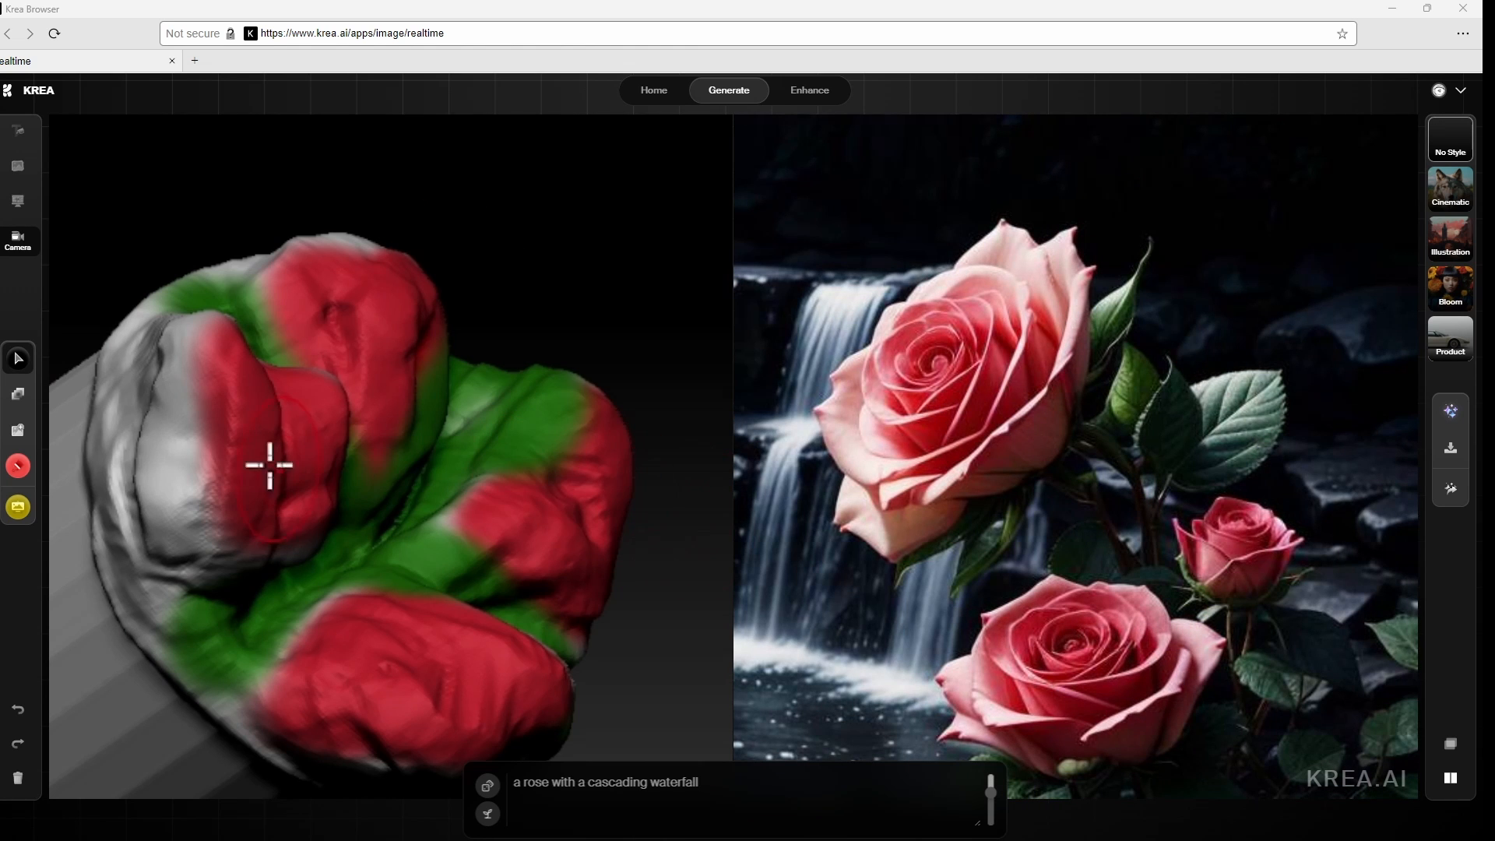
mouse_move(270, 465)
mouse_down()
mouse_move(220, 567)
mouse_move(159, 475)
mouse_up()
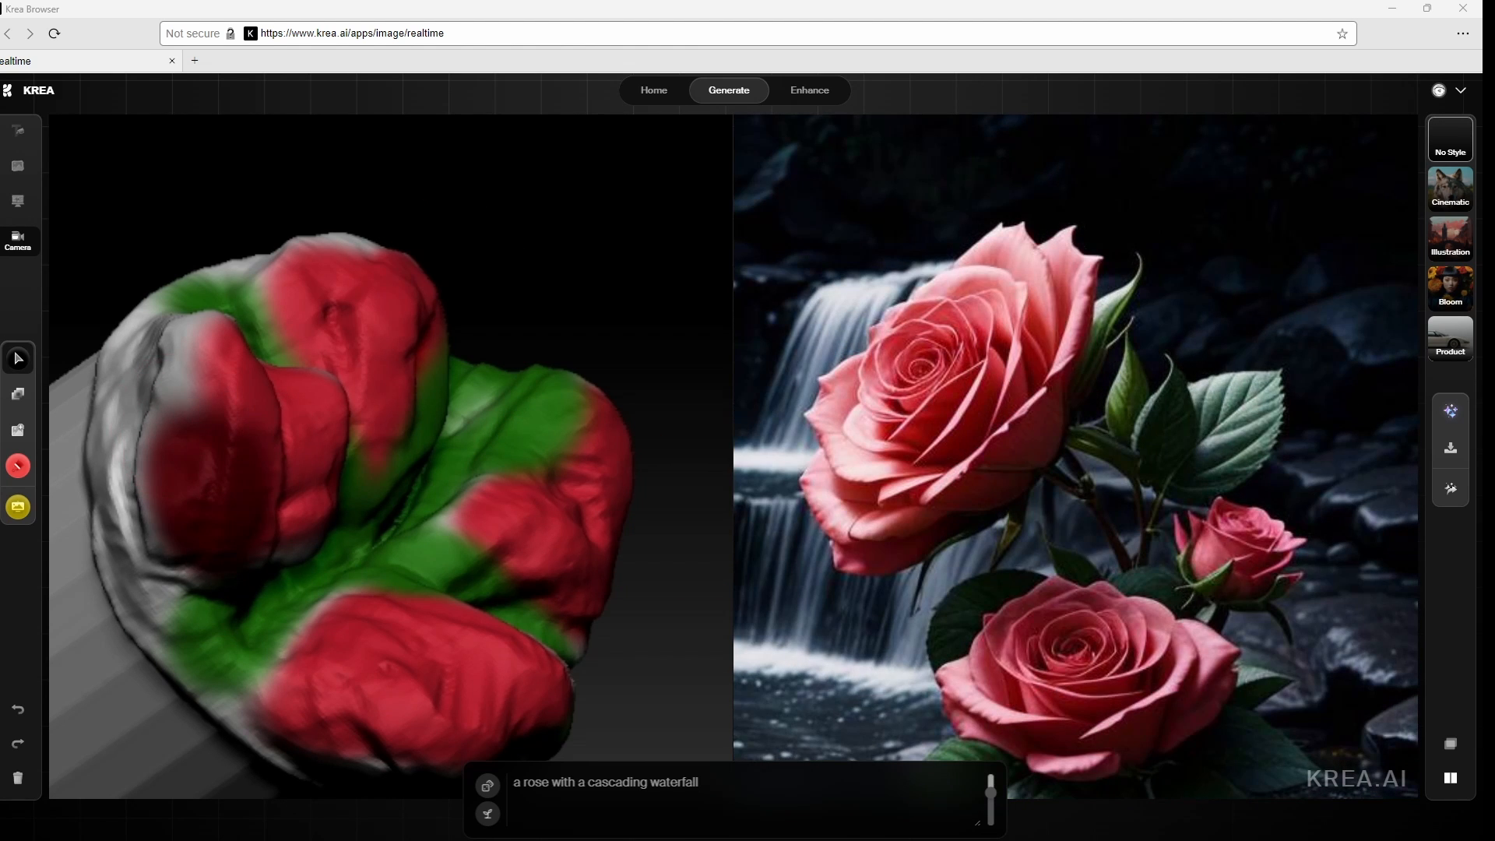
mouse_move(184, 524)
mouse_down()
mouse_move(184, 317)
mouse_move(253, 477)
mouse_up()
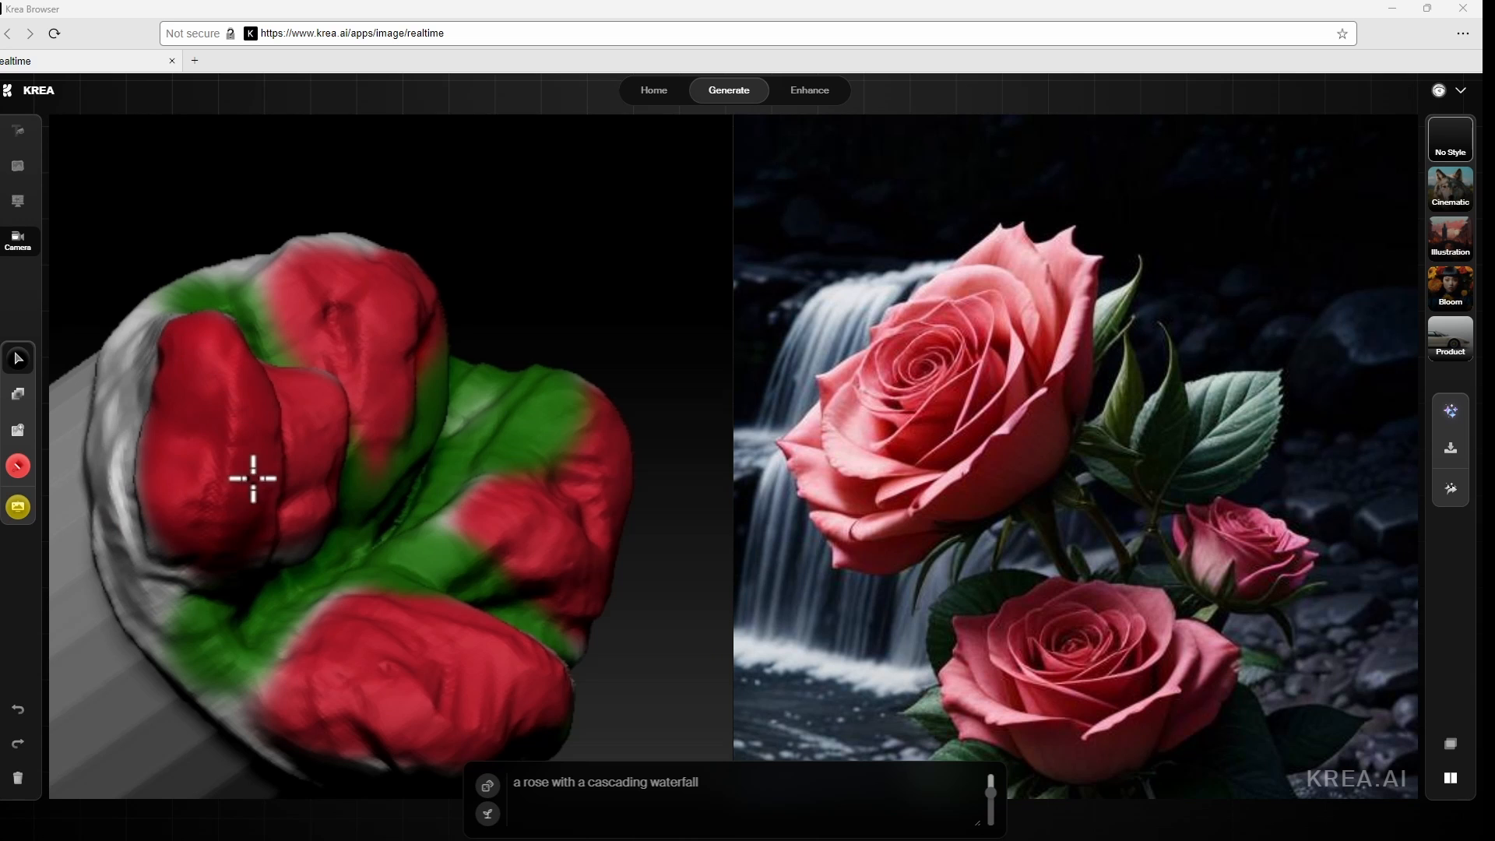
mouse_move(176, 515)
mouse_down()
mouse_move(134, 394)
mouse_move(134, 320)
mouse_up()
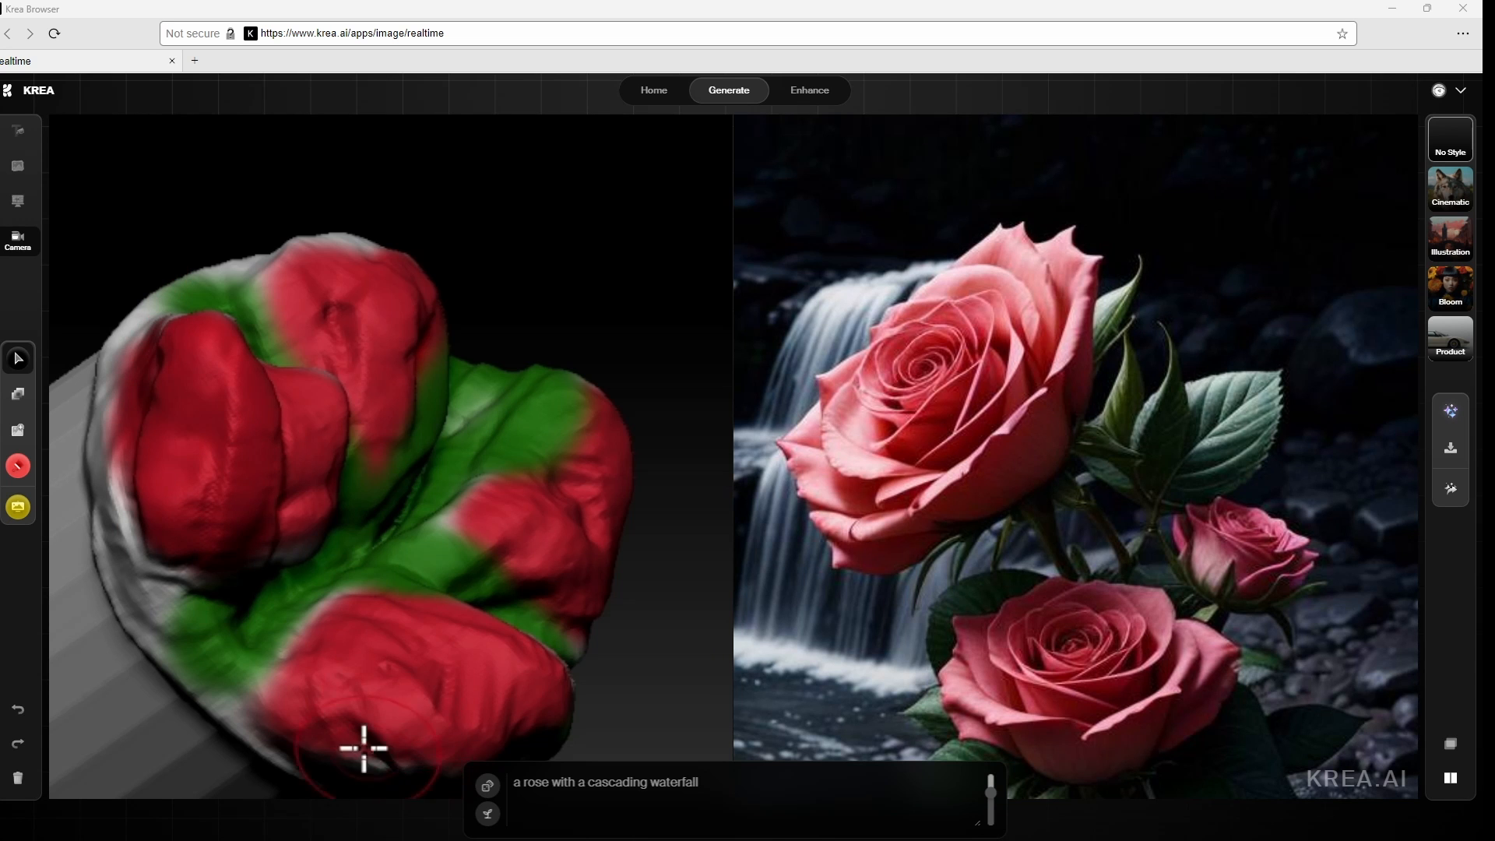